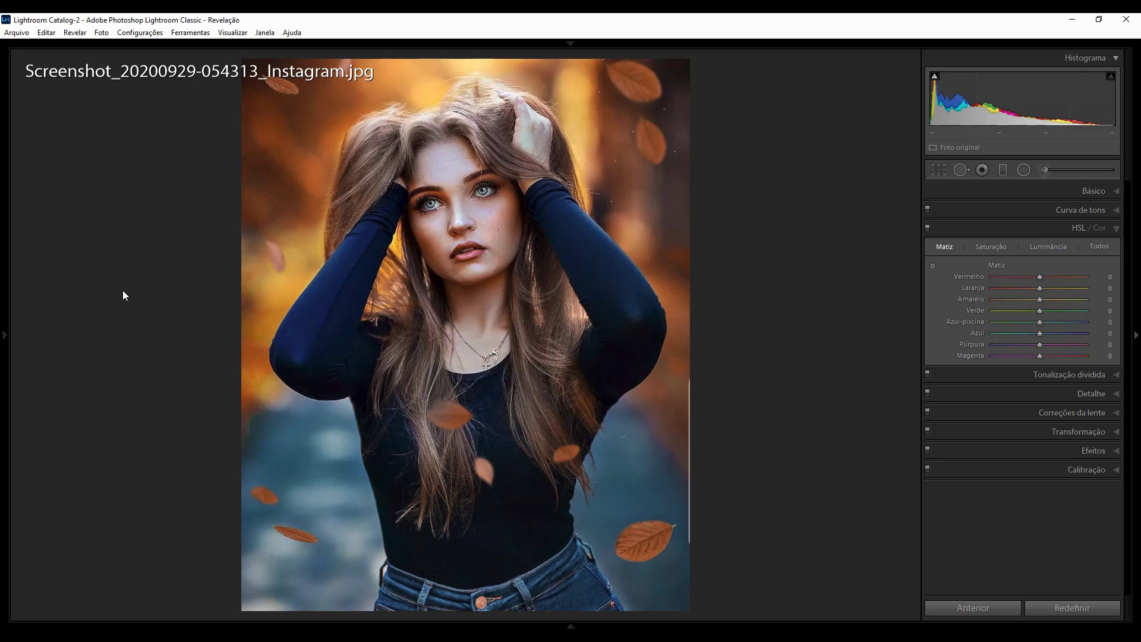
Step back from the finished Instagram JPG to the unedited CR2 raw portrait in Develop.
key(Left)
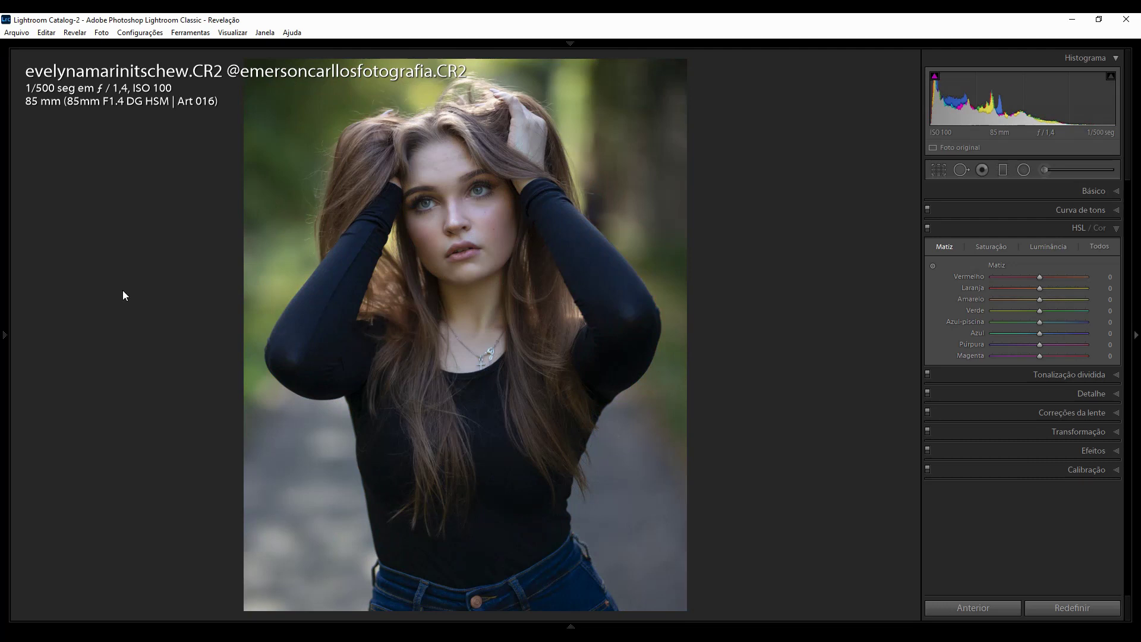
key(Left)
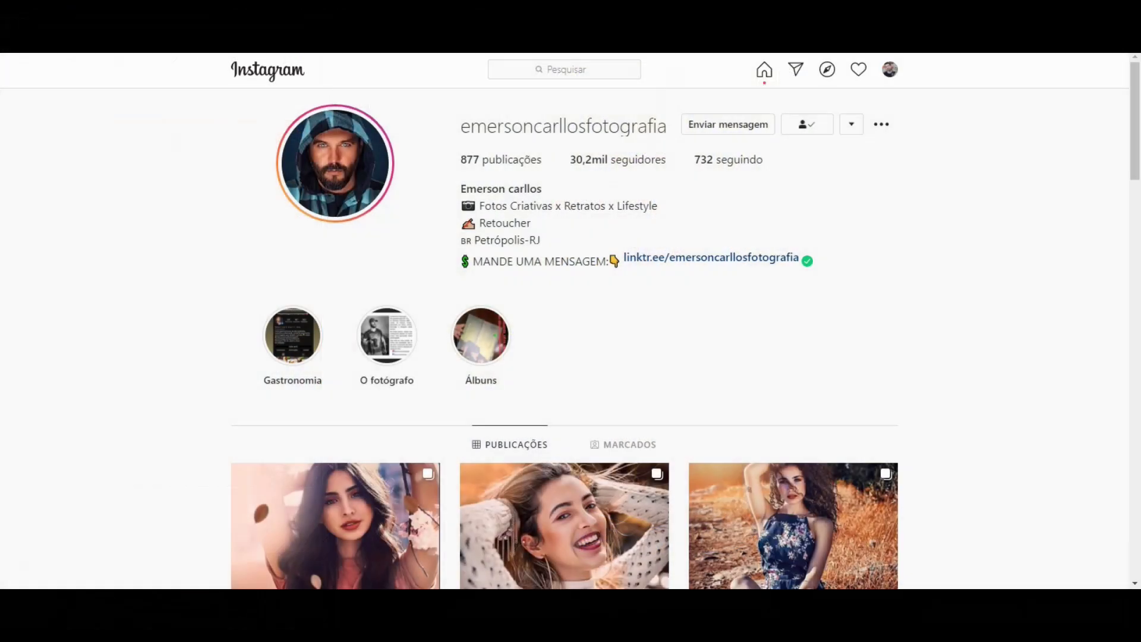
Scroll the Instagram post grid down until the straw-hat portrait appears.
scroll(570, 356, down, 1)
scroll(571, 356, down, 3)
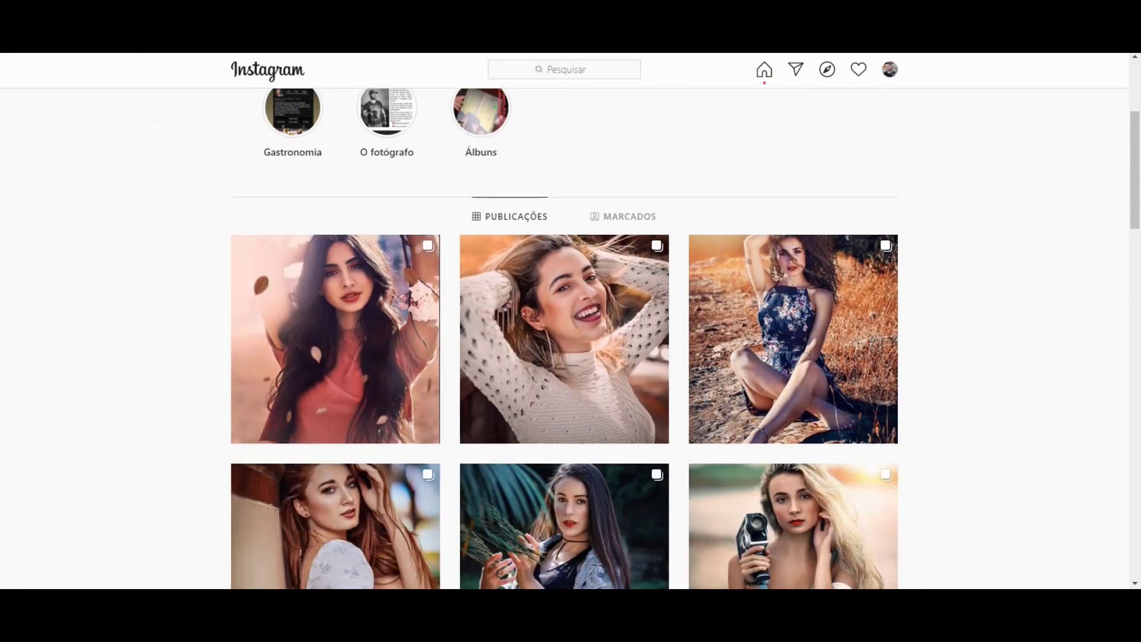
scroll(570, 338, down, 3)
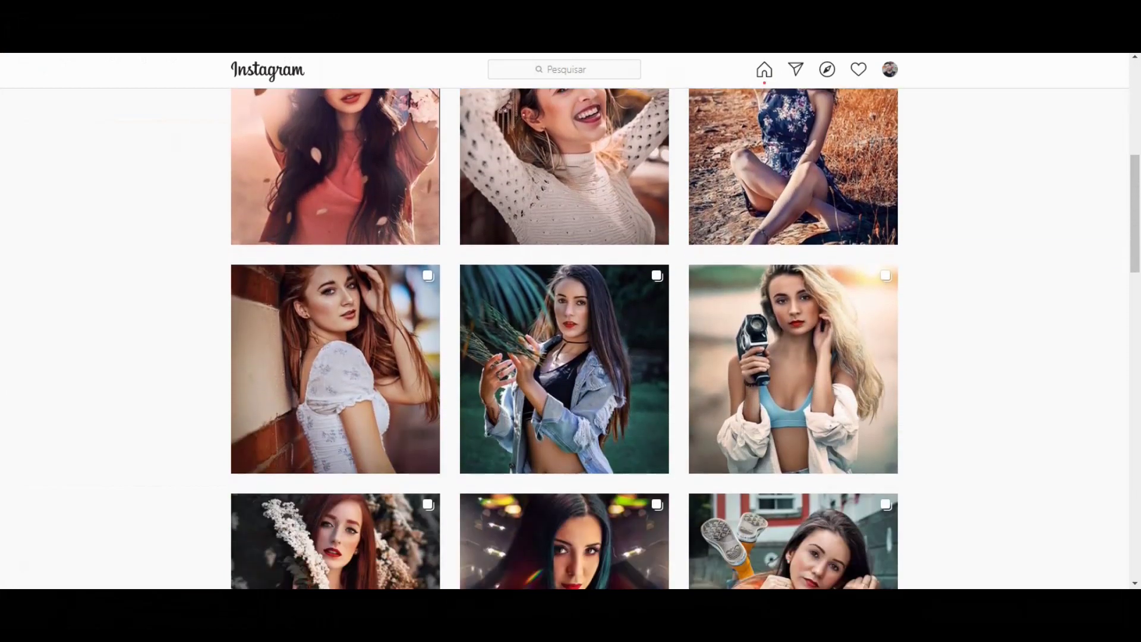
scroll(571, 339, down, 1)
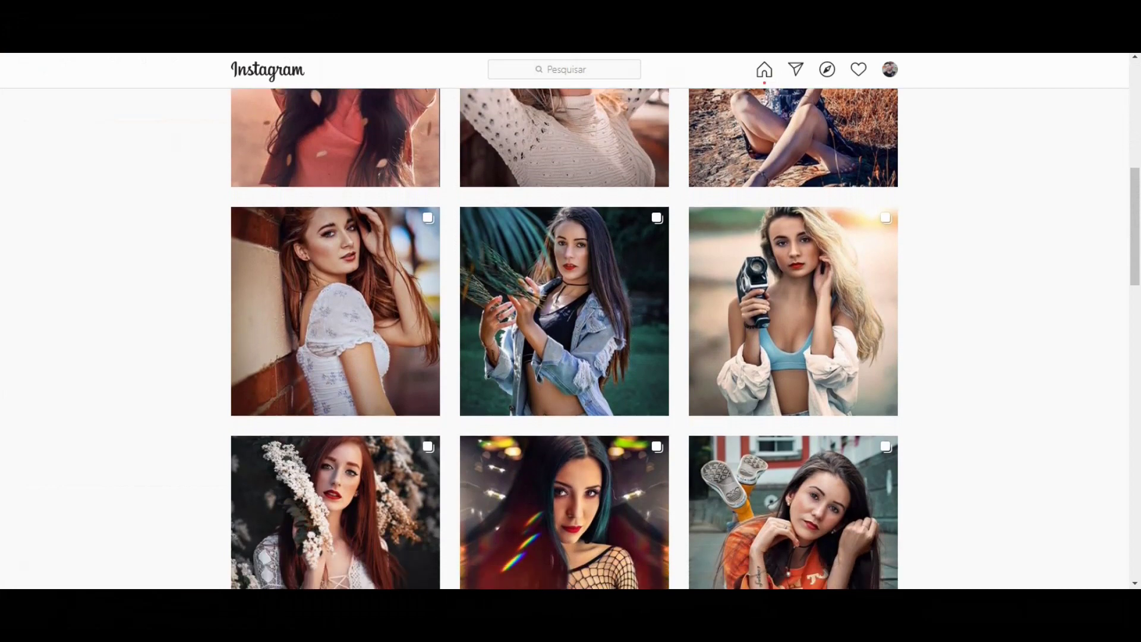
scroll(570, 339, down, 3)
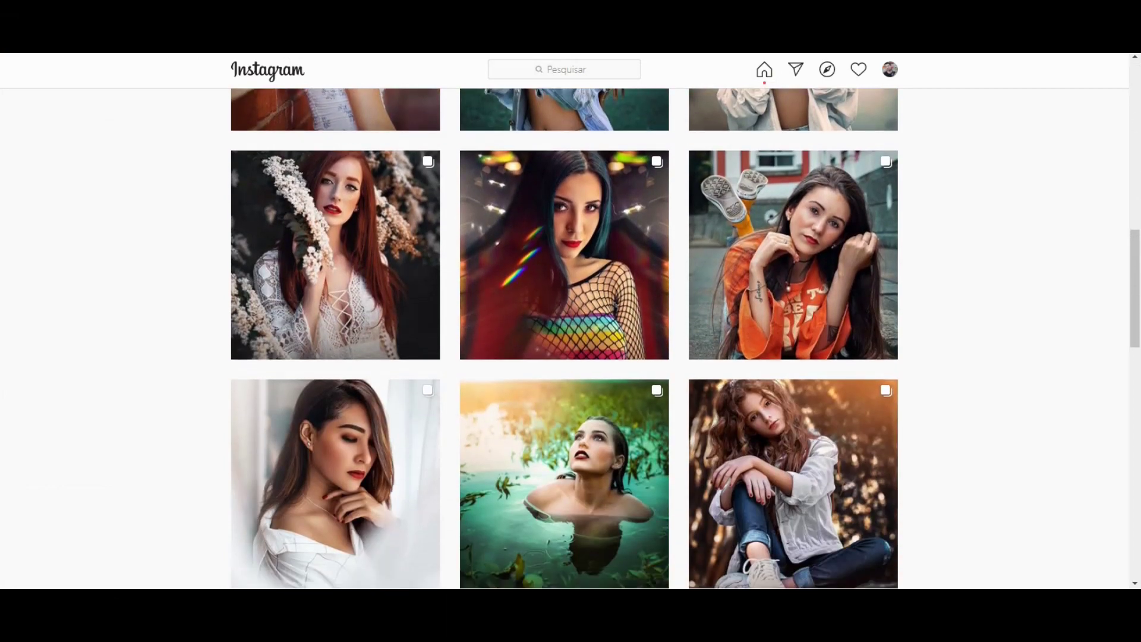
scroll(571, 339, down, 1)
scroll(571, 339, down, 3)
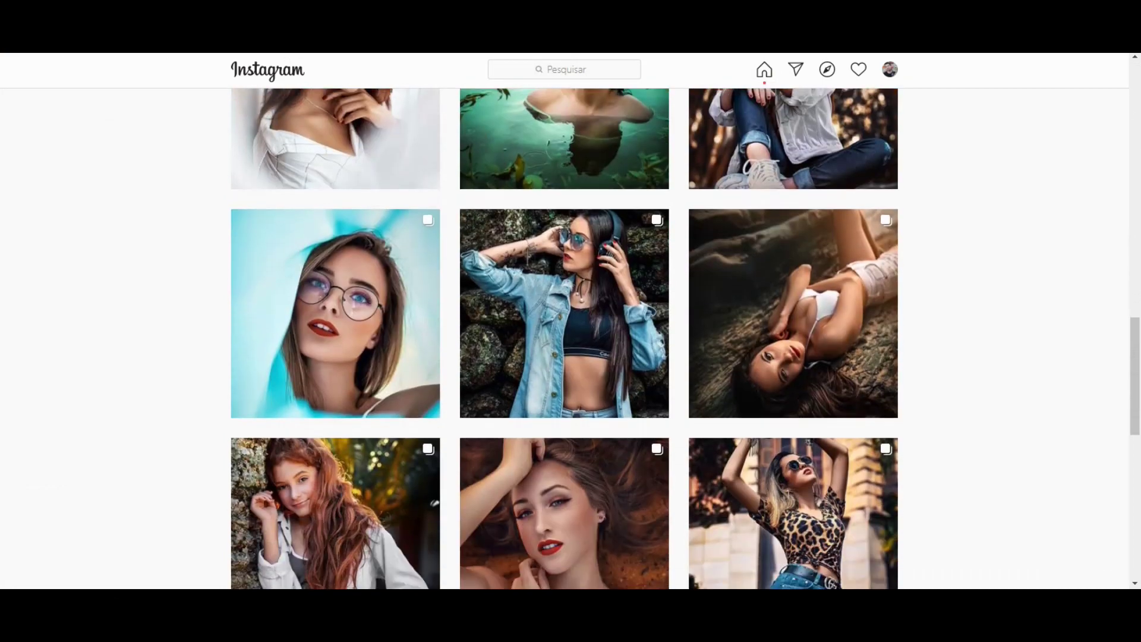
scroll(570, 339, down, 1)
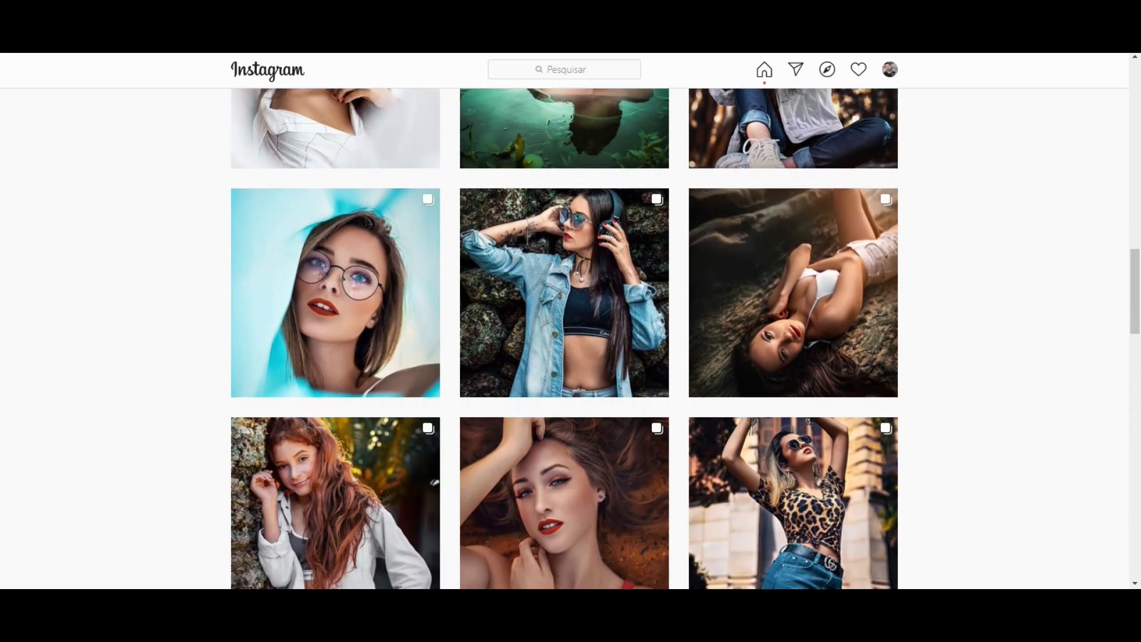
scroll(570, 339, down, 2)
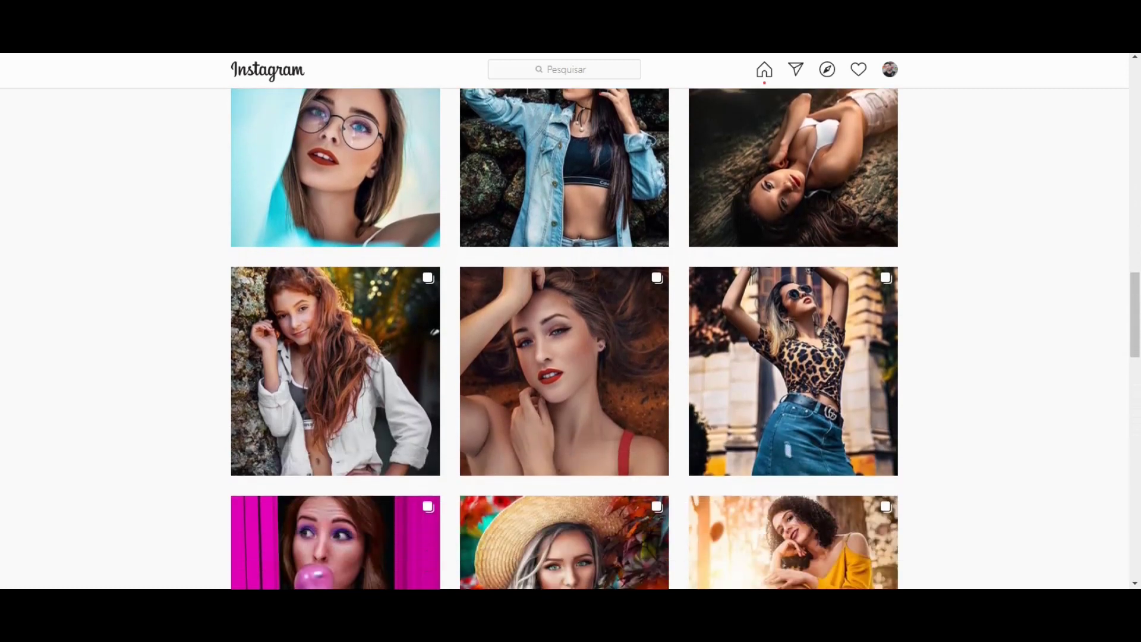
scroll(571, 339, down, 1)
scroll(570, 338, down, 3)
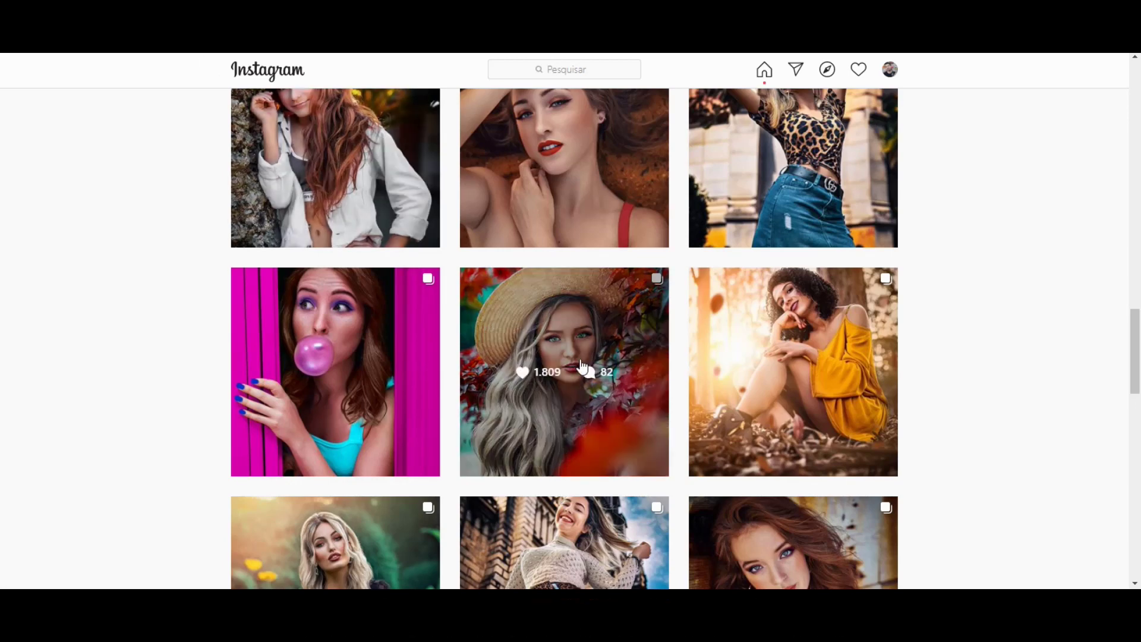
Open the straw-hat post and page three images forward to the before-and-after comparison.
click(580, 360)
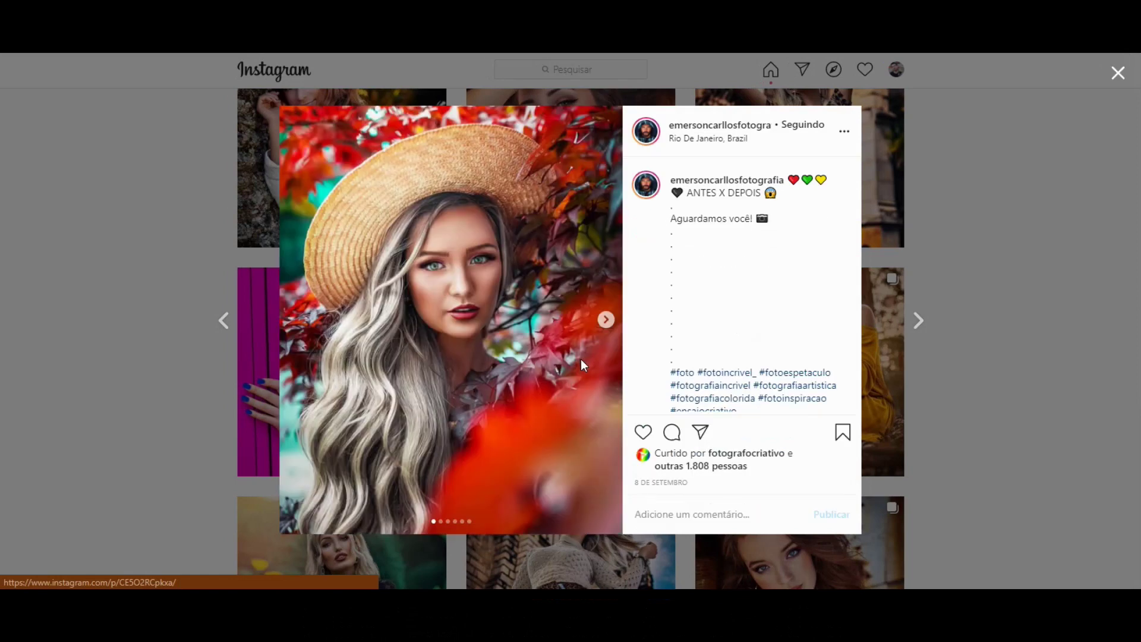
click(605, 320)
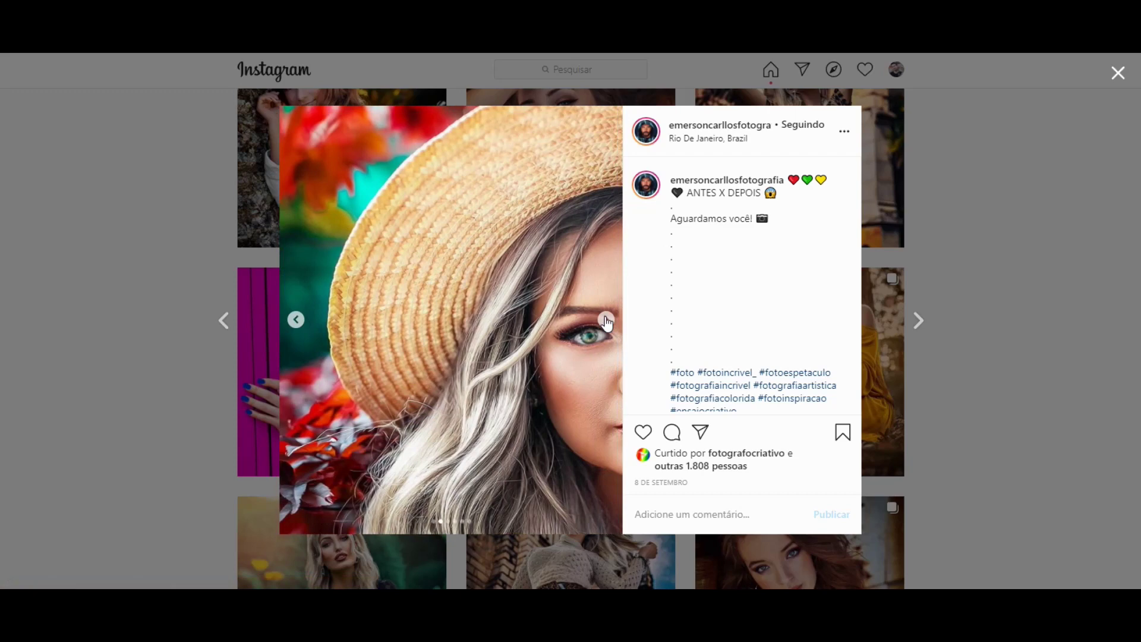
click(606, 321)
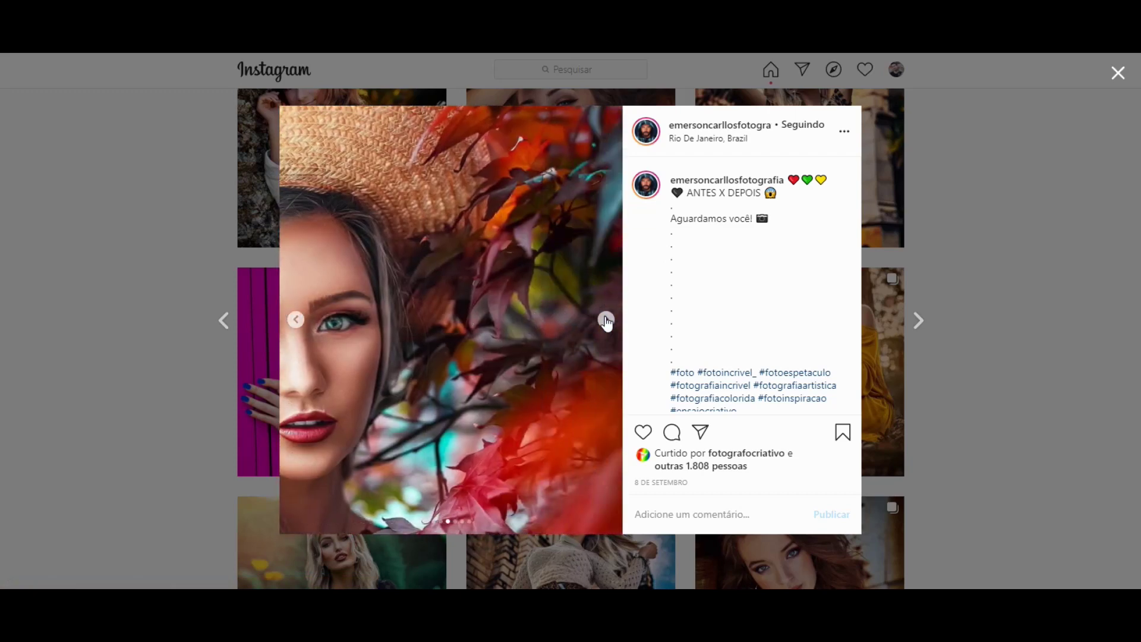
click(605, 320)
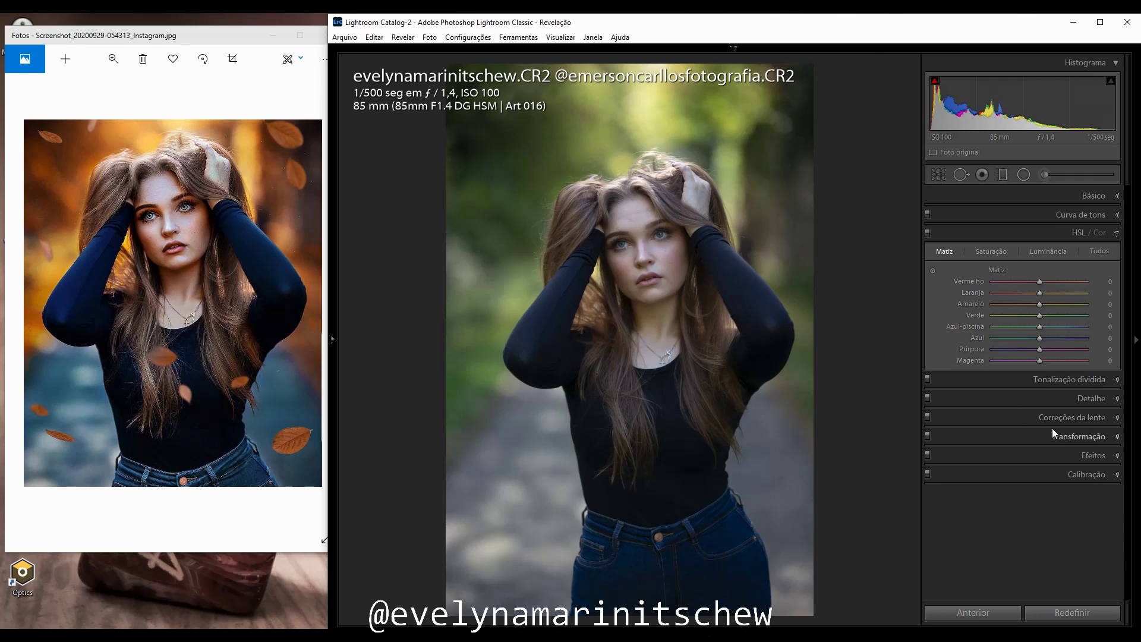
Enable chromatic aberration removal and the Sigma 85mm F1.4 lens profile correction.
click(1111, 417)
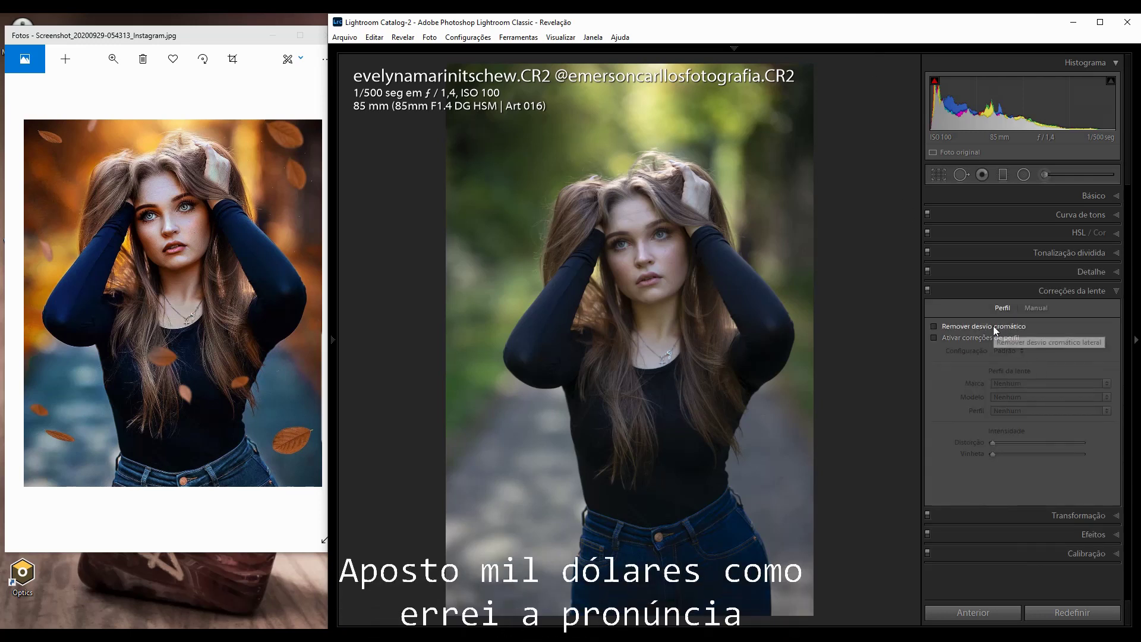
click(963, 336)
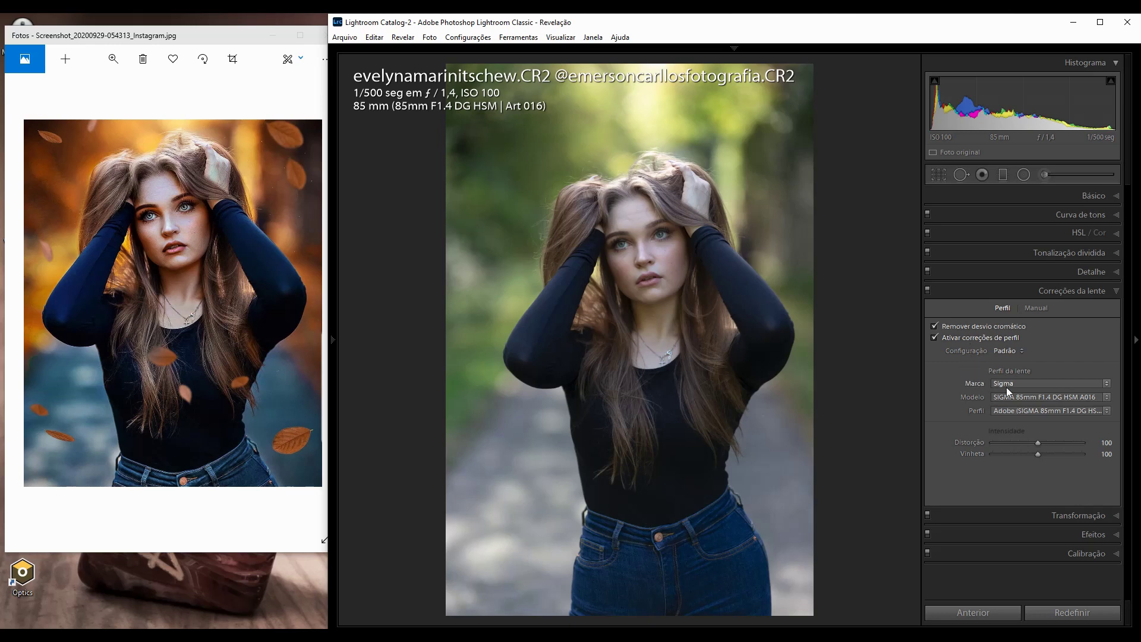
Raise the Detail sharpening amount to 60, checking it at 1:1 on the eye.
click(1116, 272)
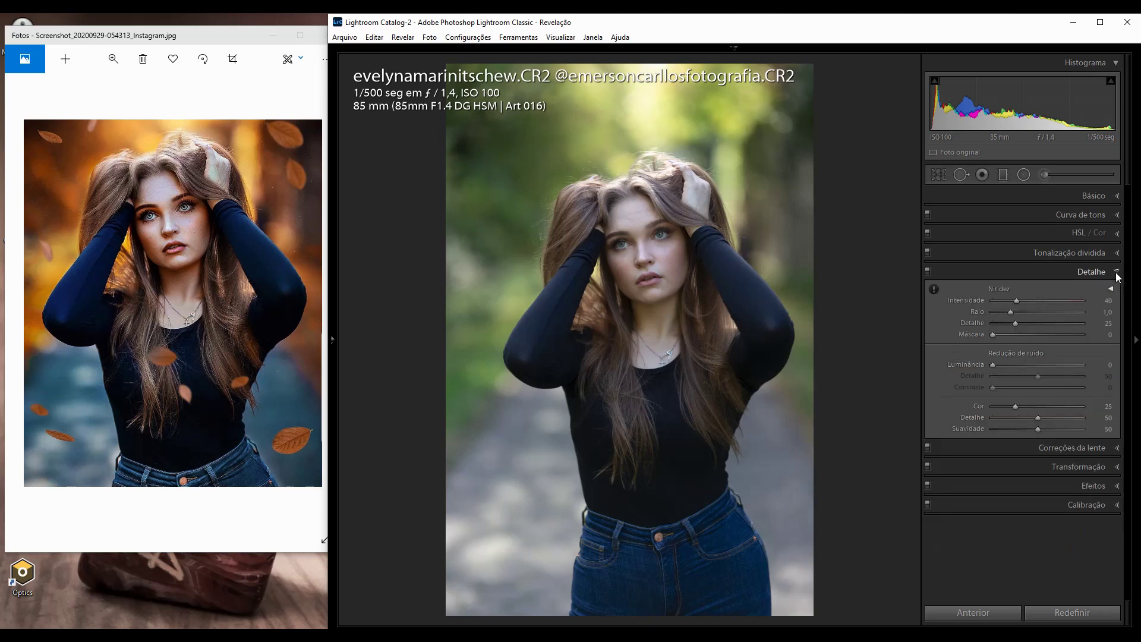
click(668, 239)
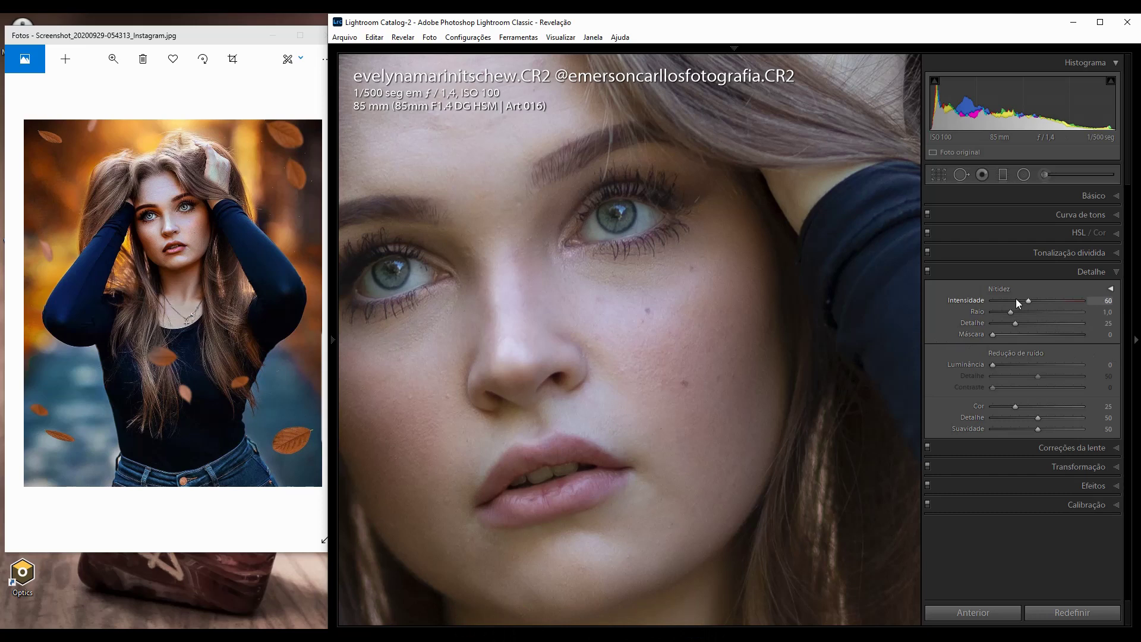
key(z)
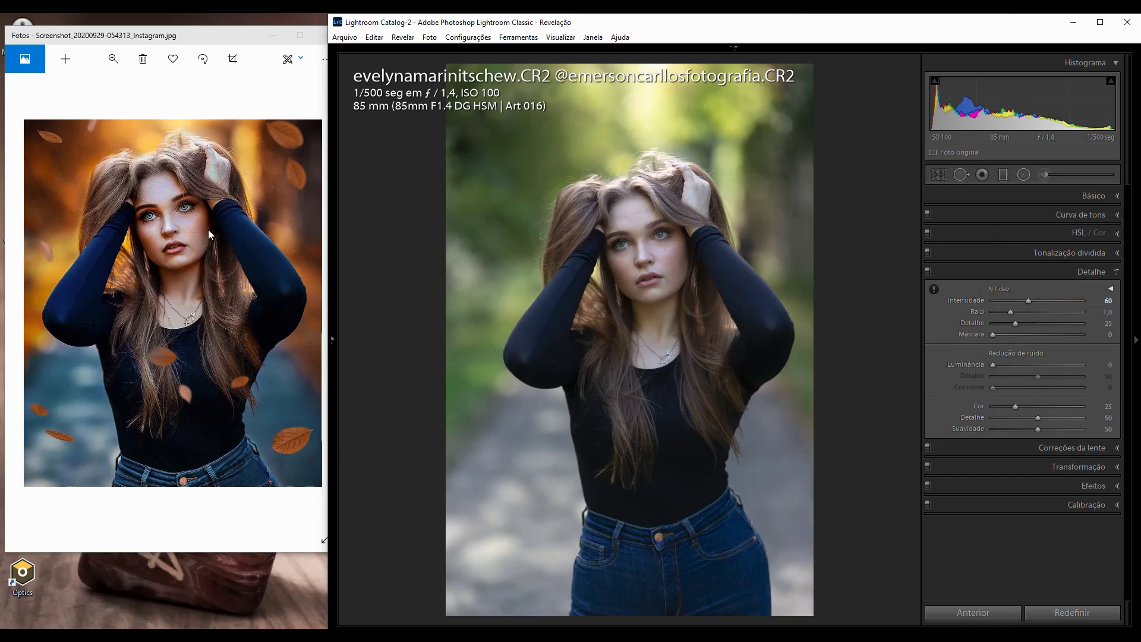
Crop the top of the frame down toward her head and commit the crop.
click(939, 173)
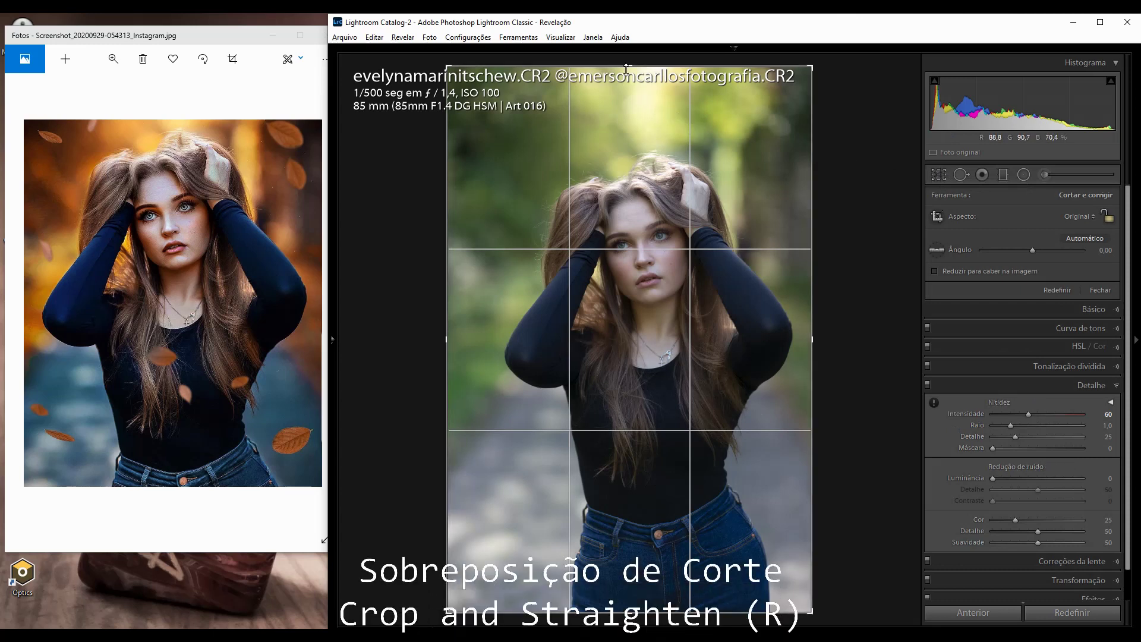
drag(632, 76, 630, 105)
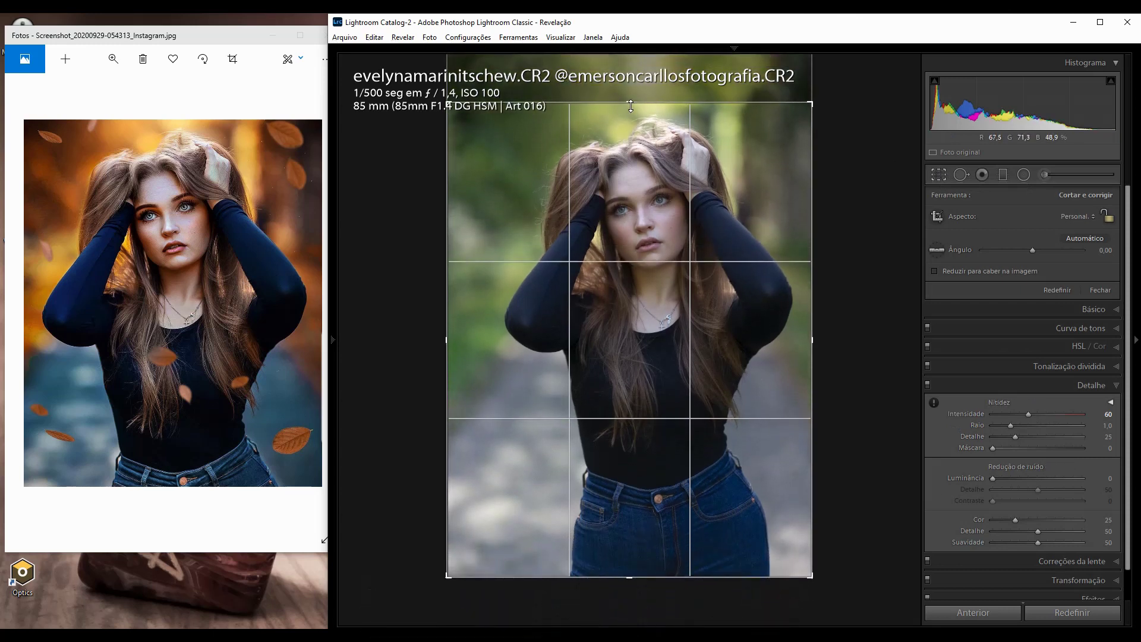
key(Return)
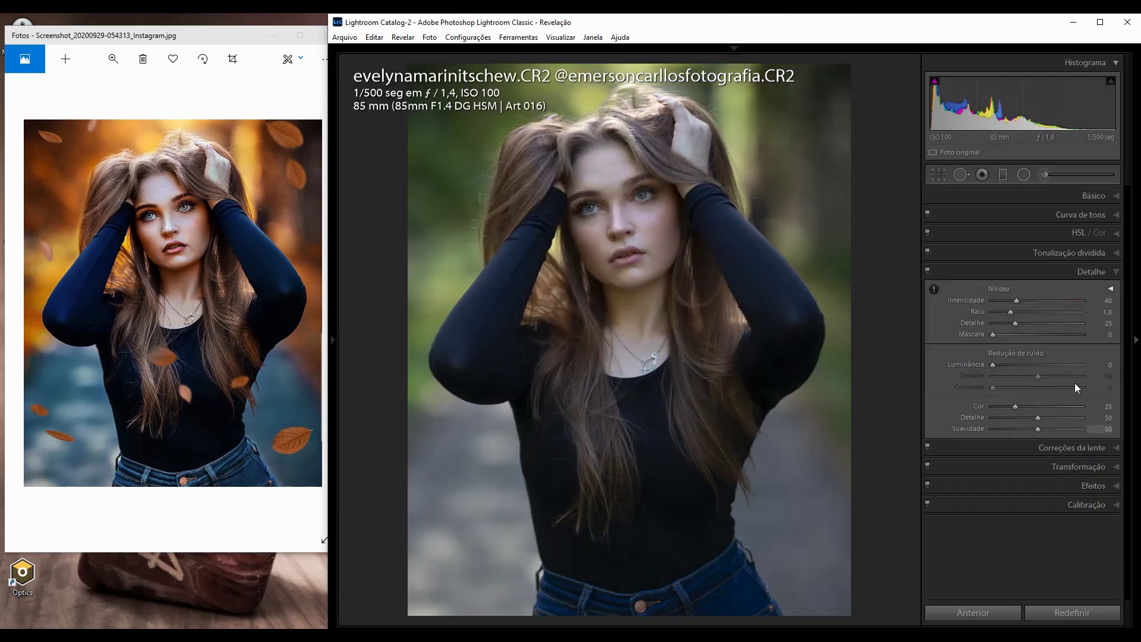
click(1116, 198)
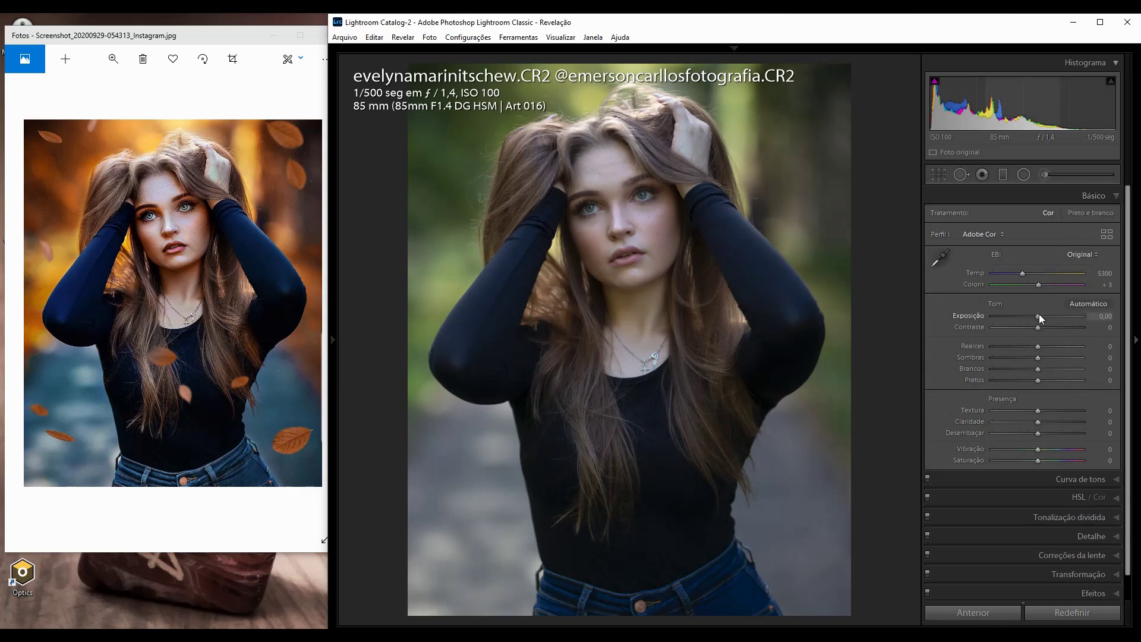
Pull the Basic panel Highlights down to −50.
scroll(1039, 315, up, 4)
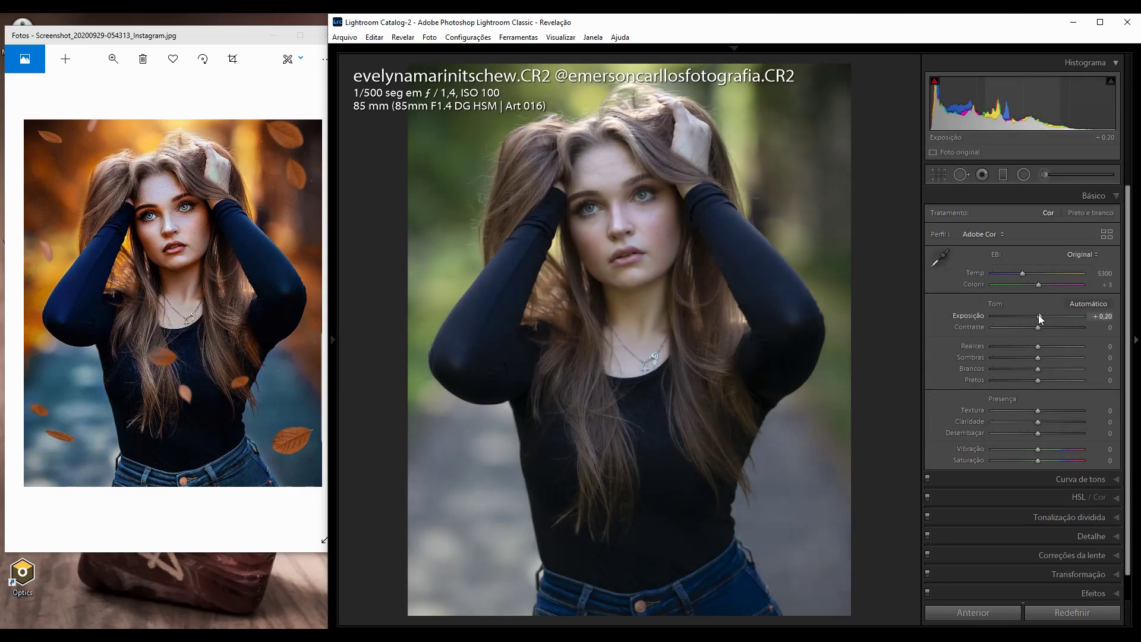
scroll(1039, 319, up, 1)
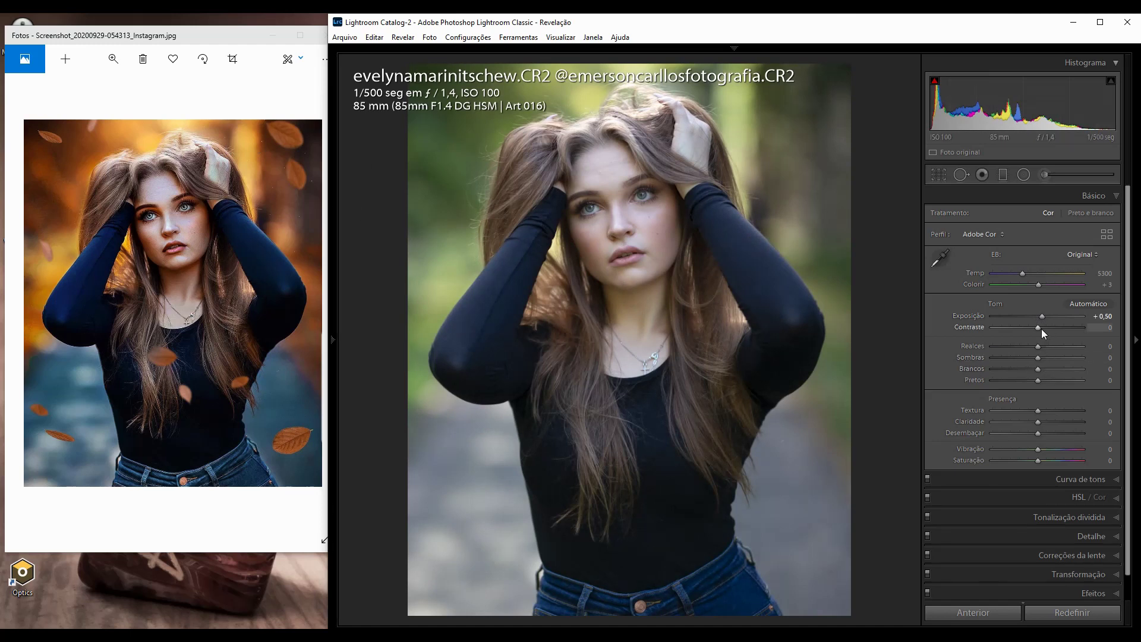
scroll(1040, 331, up, 2)
scroll(1041, 331, up, 2)
scroll(1040, 332, up, 1)
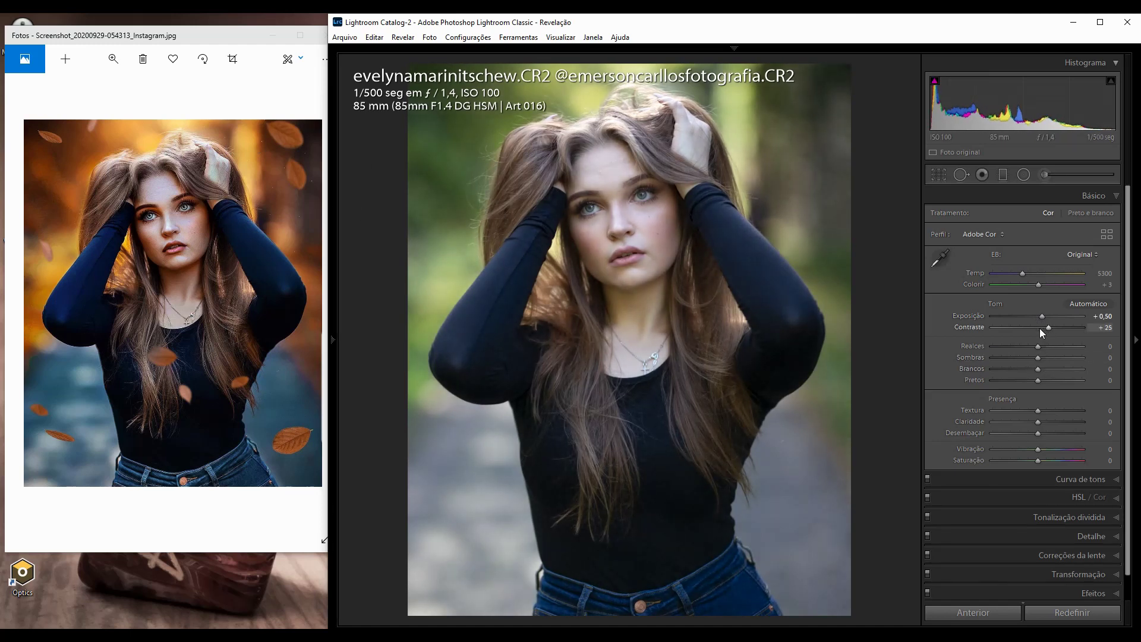
scroll(1041, 331, up, 2)
scroll(1040, 329, up, 2)
scroll(1040, 329, up, 1)
scroll(1040, 329, up, 1)
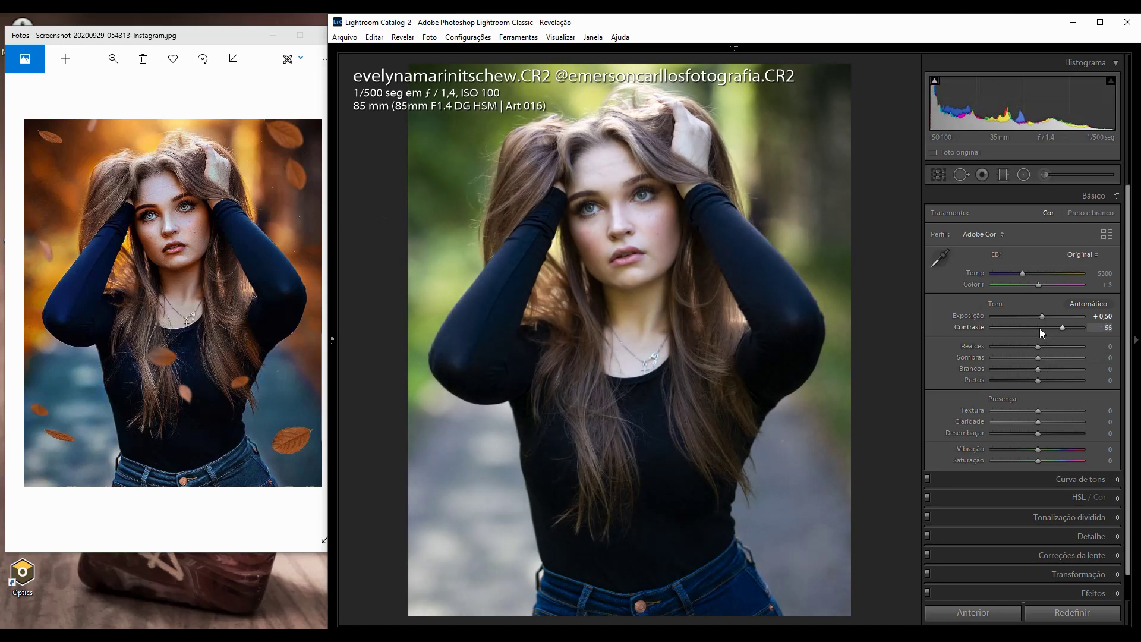
scroll(1040, 329, up, 2)
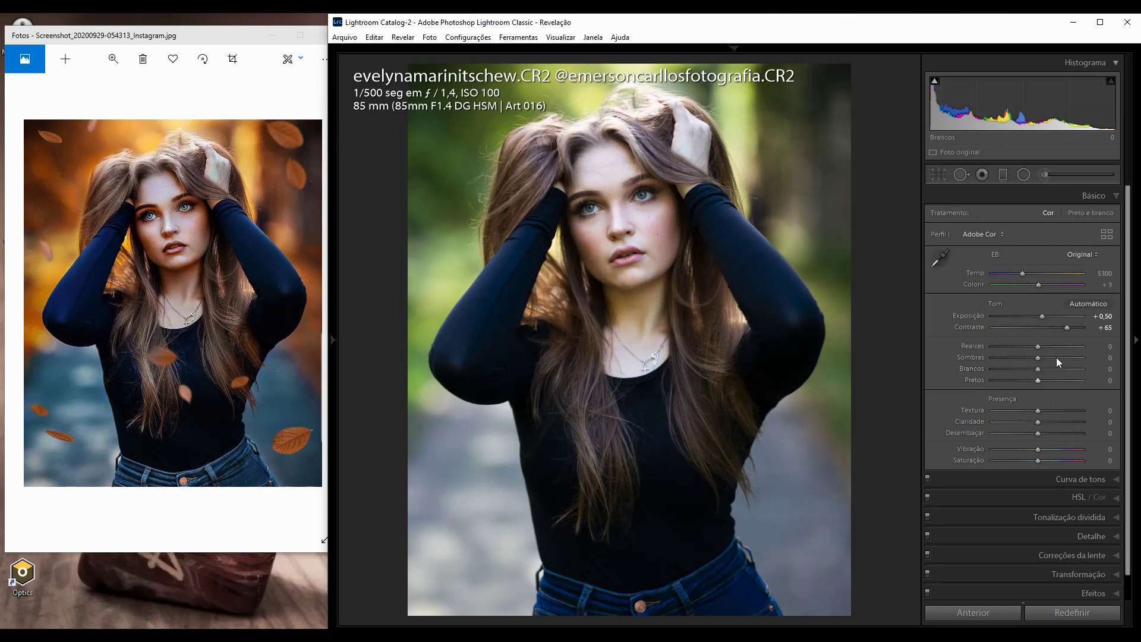
key(Down)
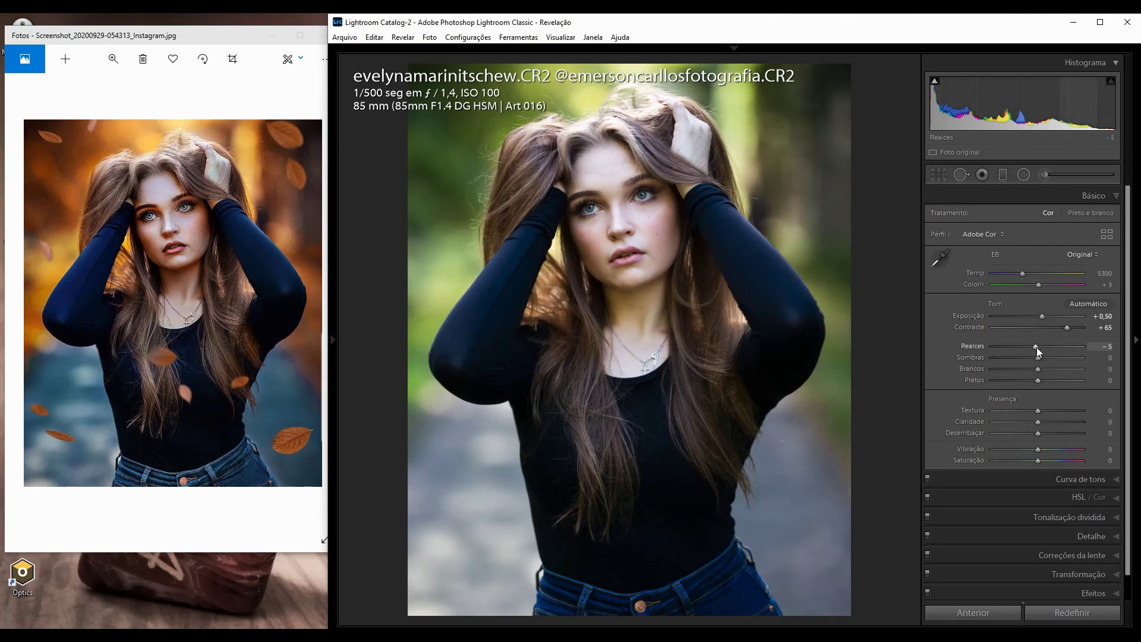
key(Down)
key(Down)
key(Down)
key(Down)
key(Down)
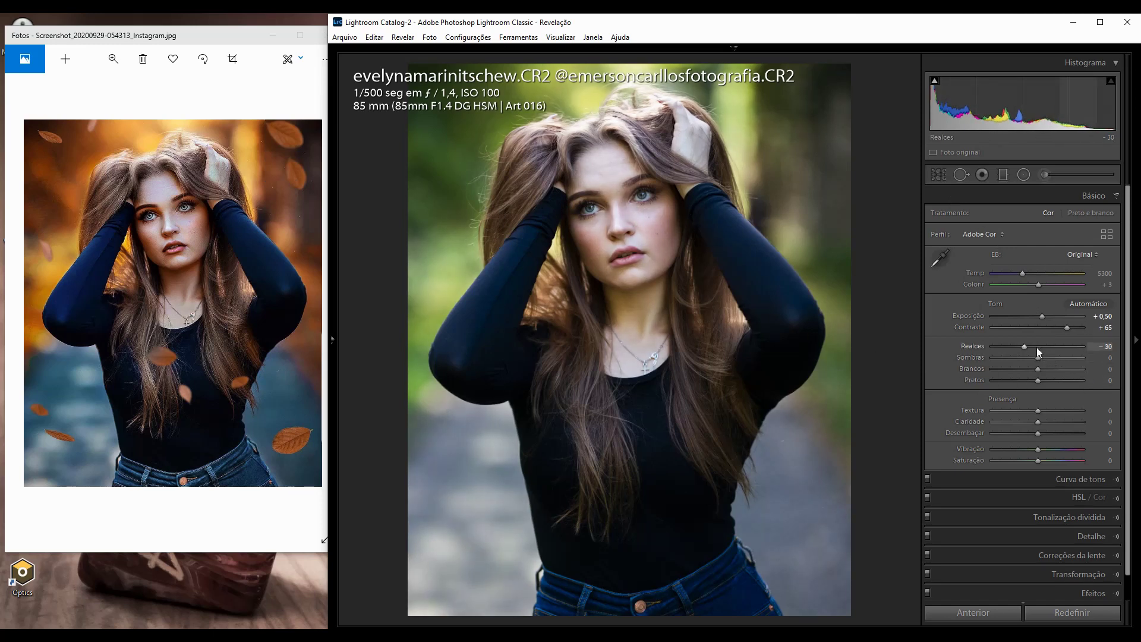
key(Down)
key(Down)
key(Down)
key(Down)
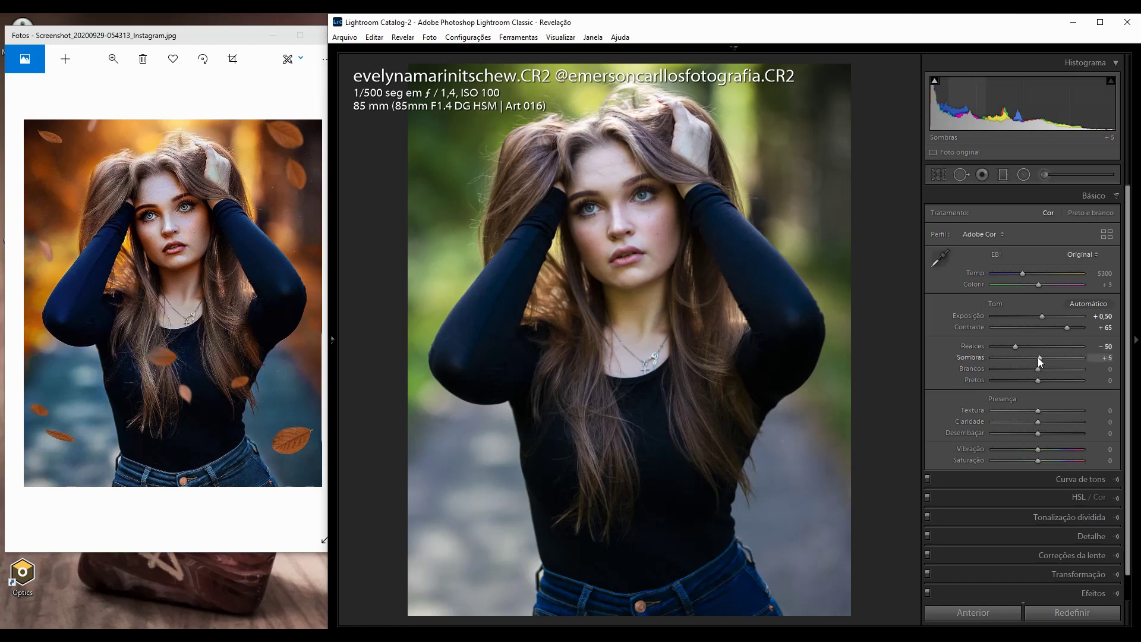
Lift Shadows to +45 and lower Whites to −30.
key(Up)
key(Up)
key(Up)
key(Up)
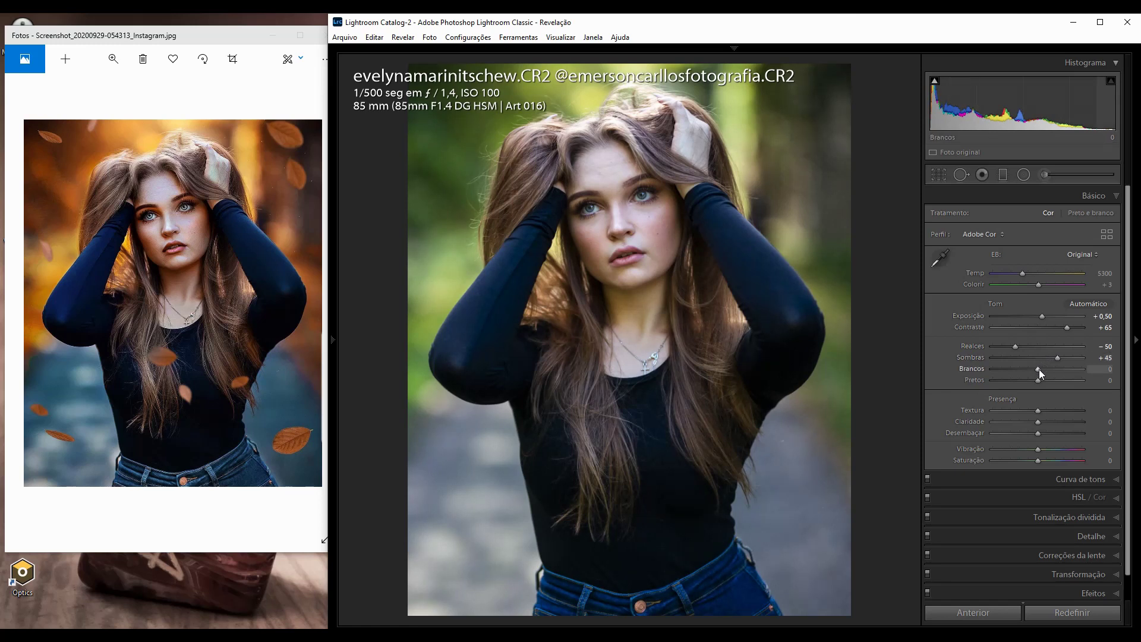
scroll(1038, 369, down, 2)
scroll(1038, 368, down, 2)
scroll(1038, 369, down, 1)
scroll(1039, 373, down, 1)
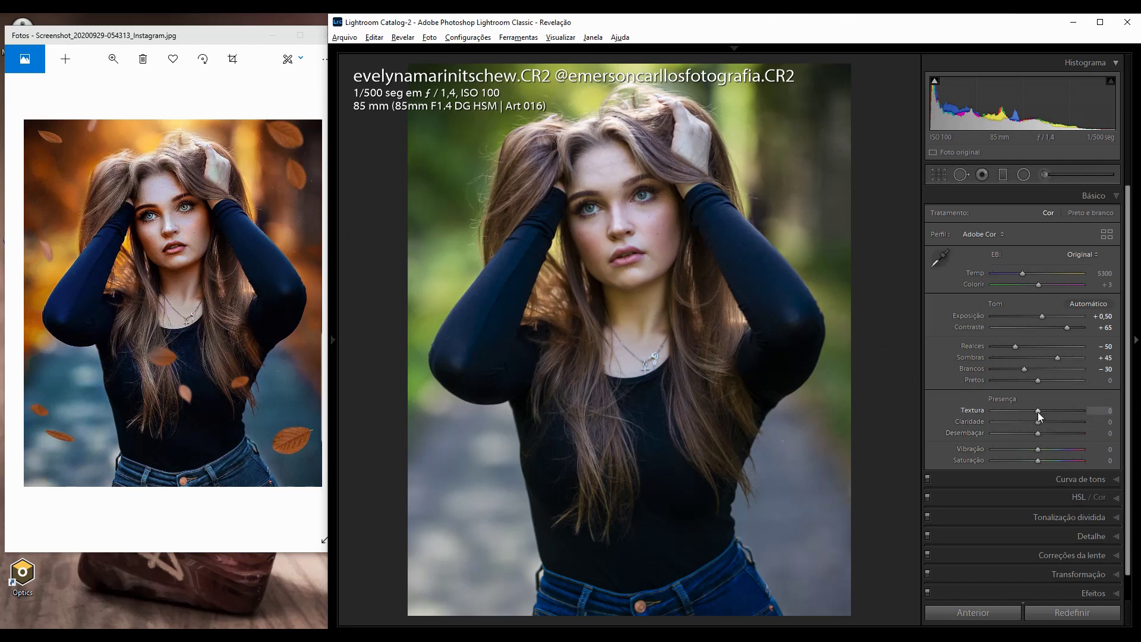
Raise Texture to +10 and Clarity to +30.
key(Up)
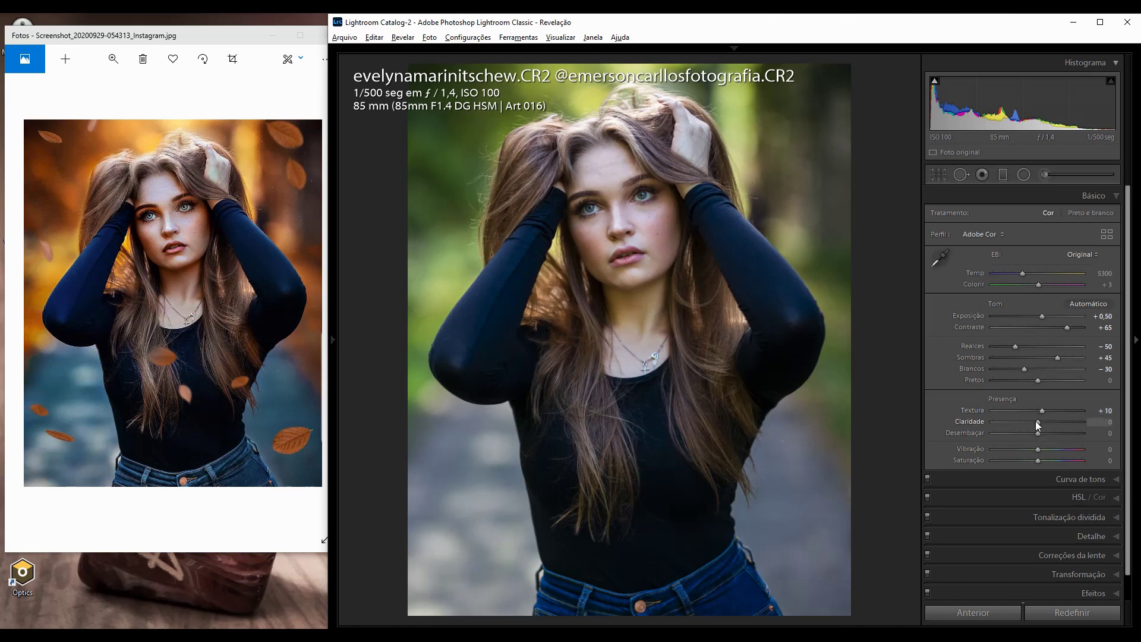
key(Up)
key(Up)
key(Up)
key(Up)
key(Up)
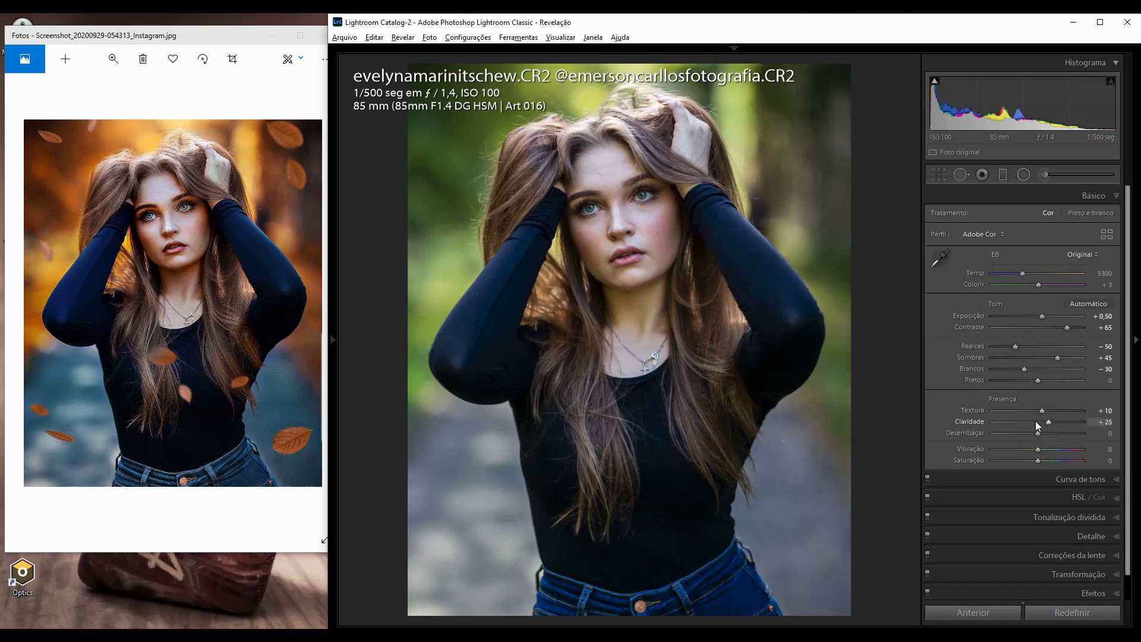
key(Up)
Set Dehaze to +15 and Vibrance to +10.
scroll(1036, 437, up, 10)
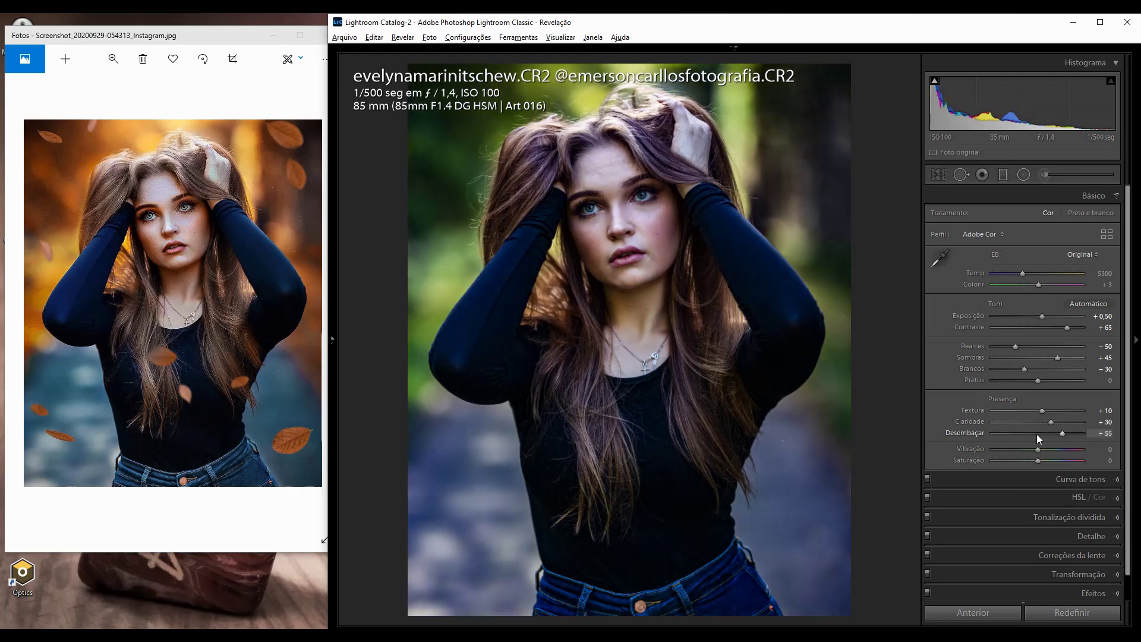
scroll(1036, 434, down, 20)
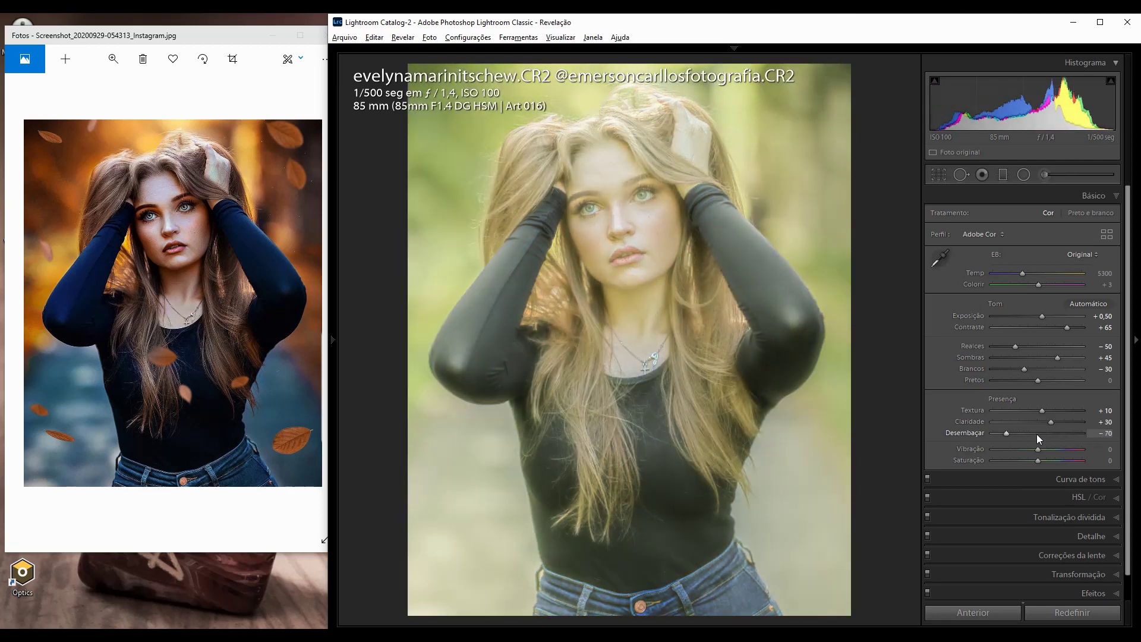
scroll(1036, 434, up, 16)
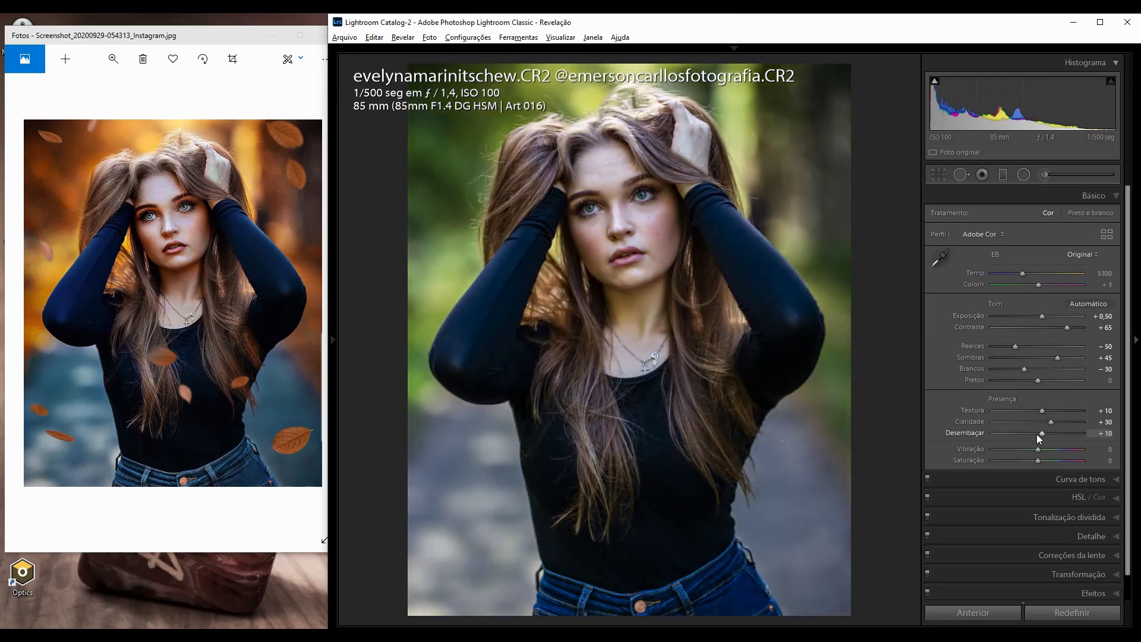
scroll(1036, 433, down, 2)
scroll(1036, 434, up, 3)
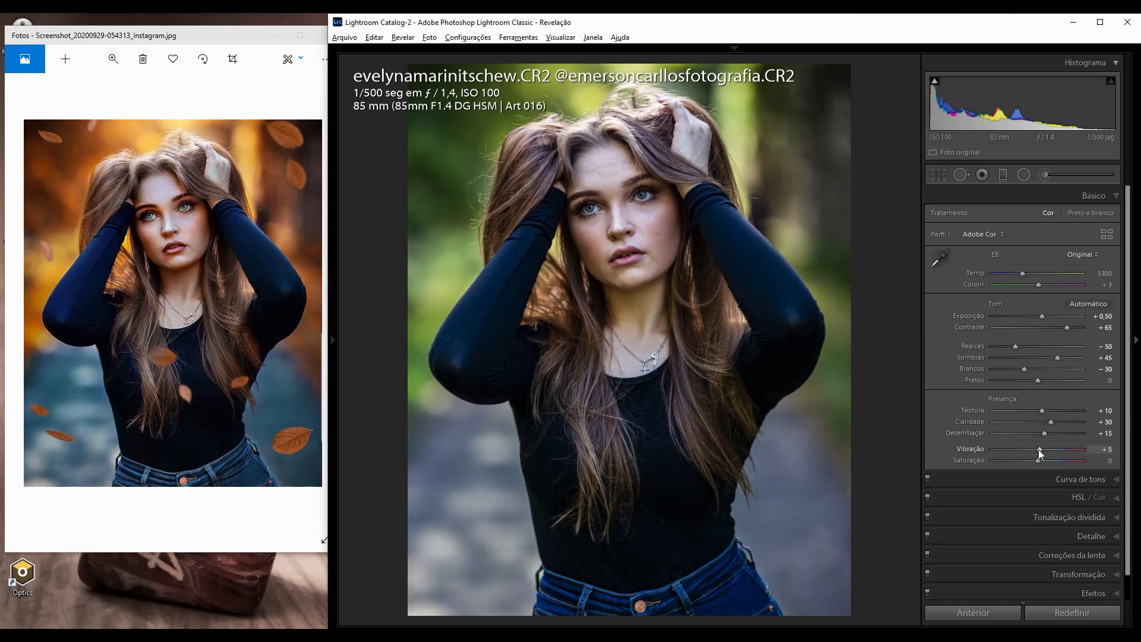
scroll(1038, 449, up, 1)
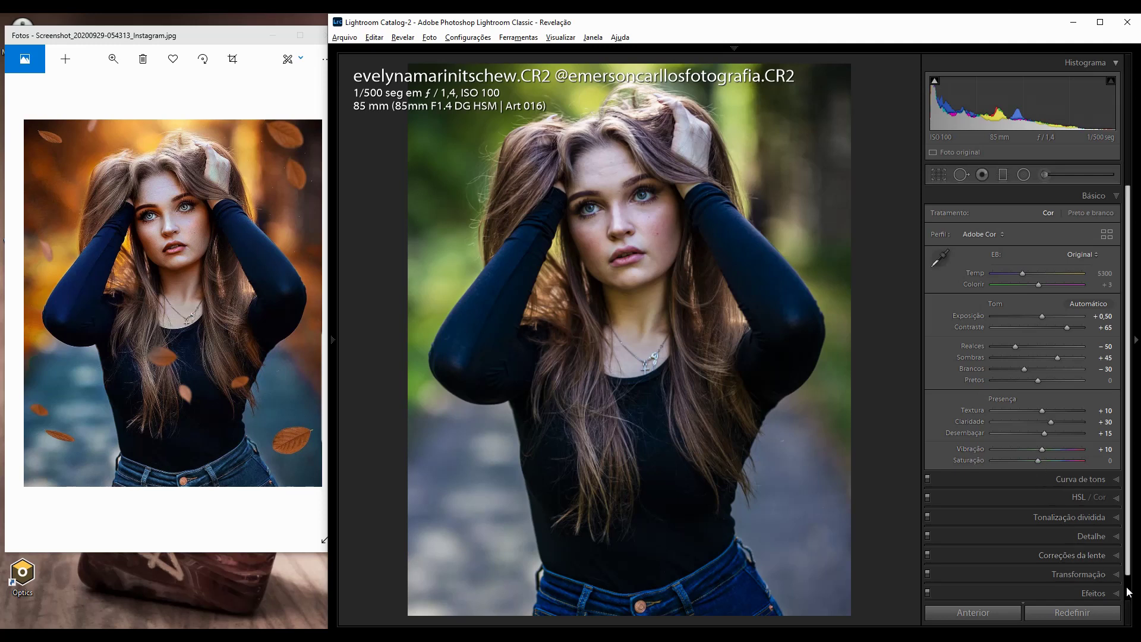
scroll(1128, 591, down, 1)
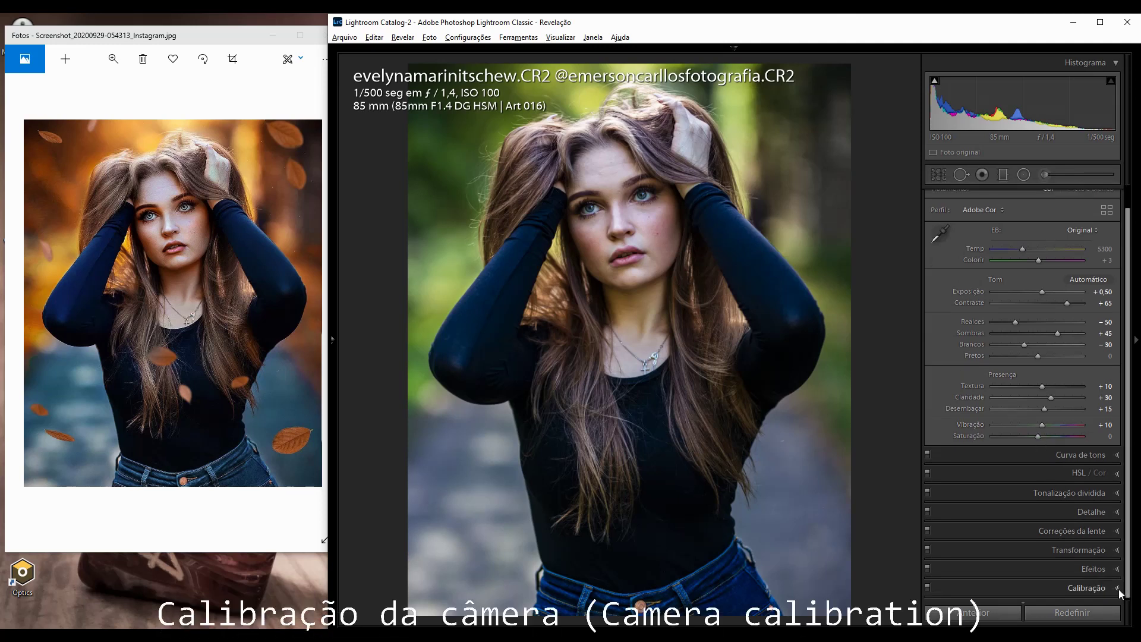
Set Calibration red primary hue to +100 and blue primary hue to −100, comparing before and after.
click(1113, 587)
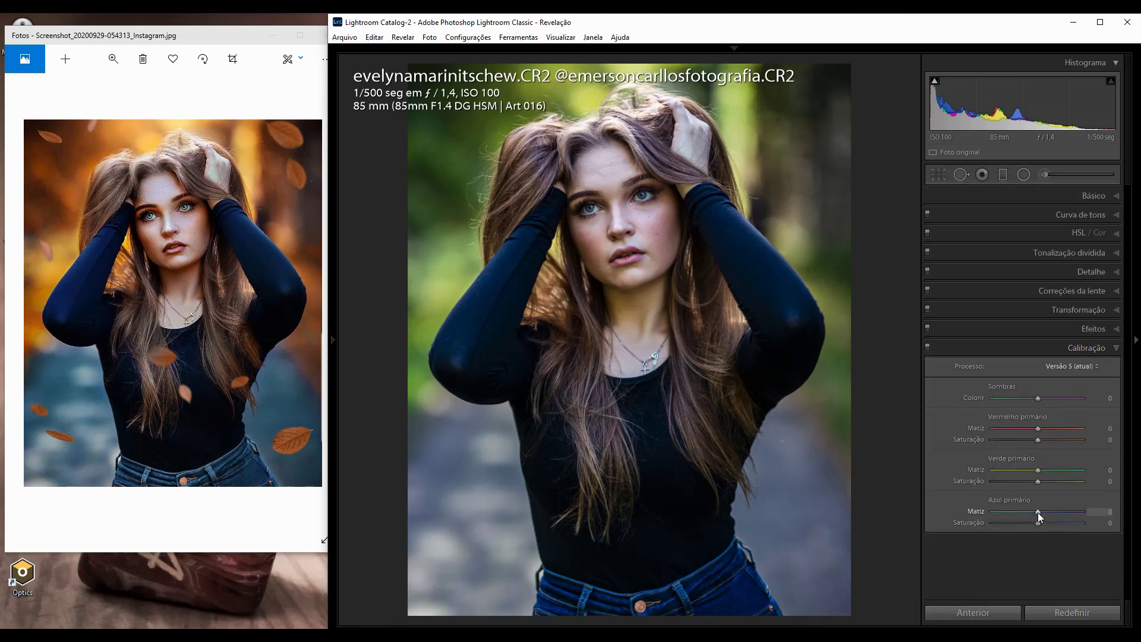
scroll(1037, 513, down, 1)
scroll(1038, 512, down, 11)
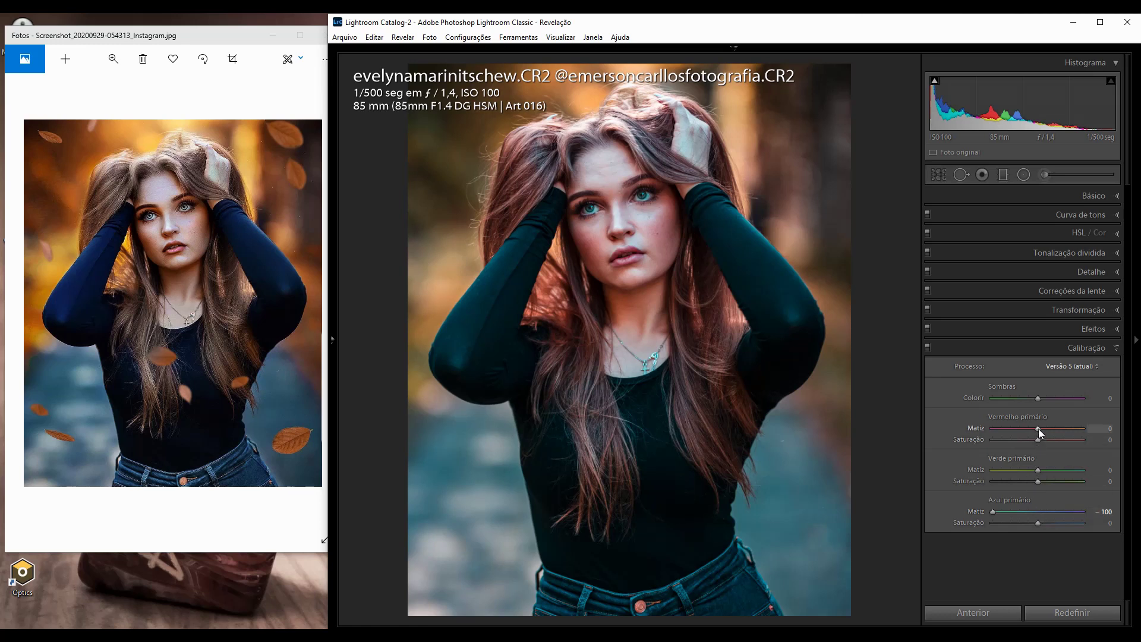
scroll(1039, 428, up, 10)
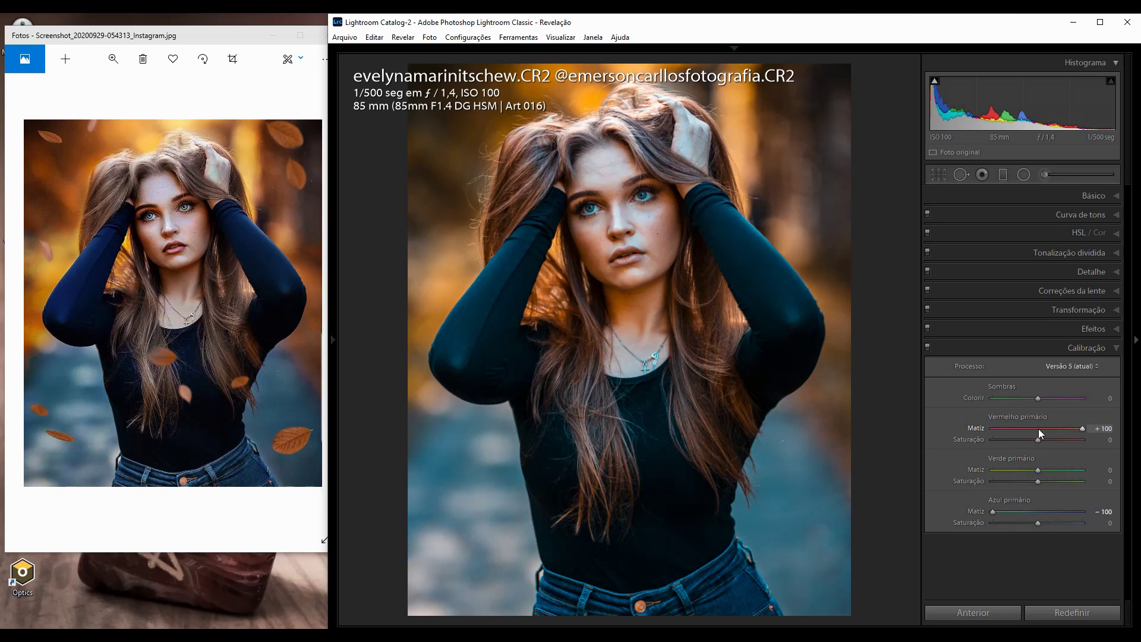
click(929, 347)
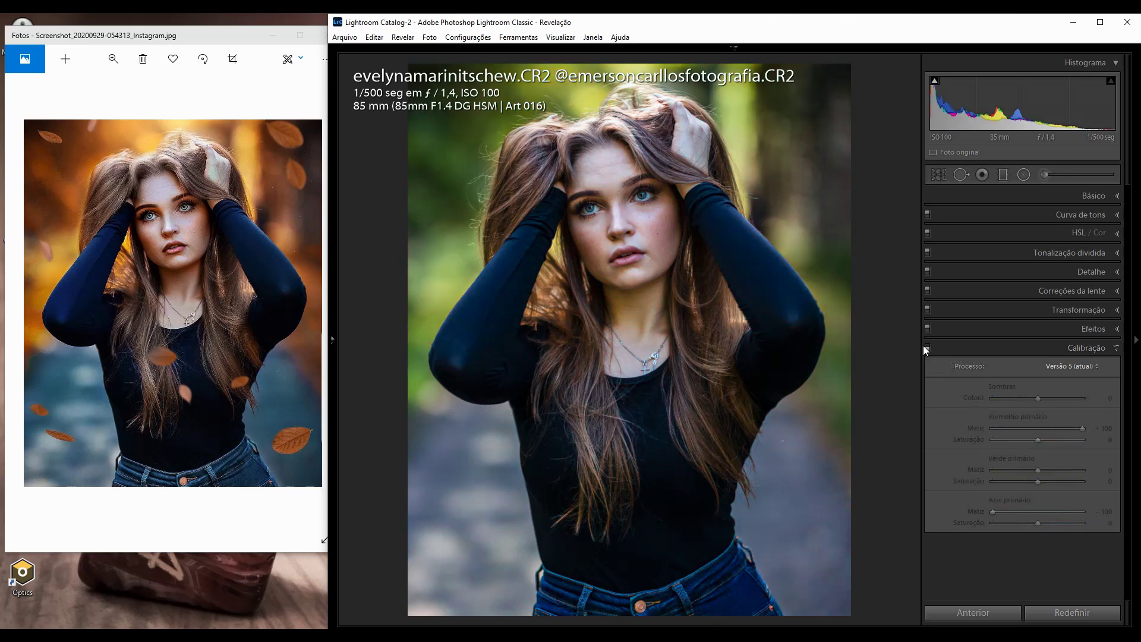
click(927, 347)
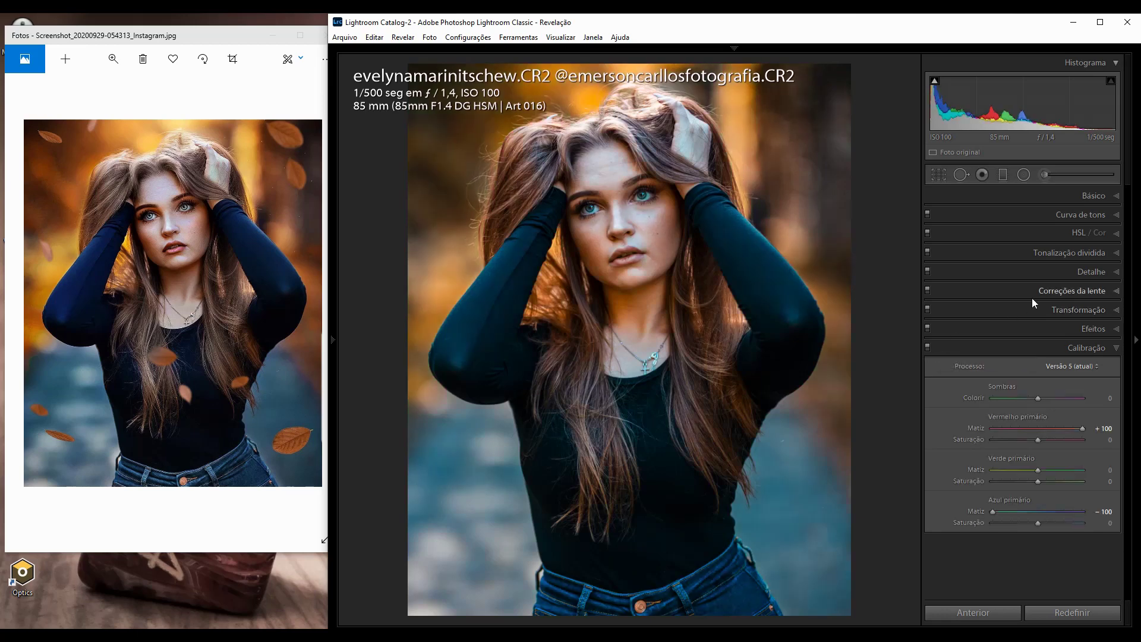
click(1116, 234)
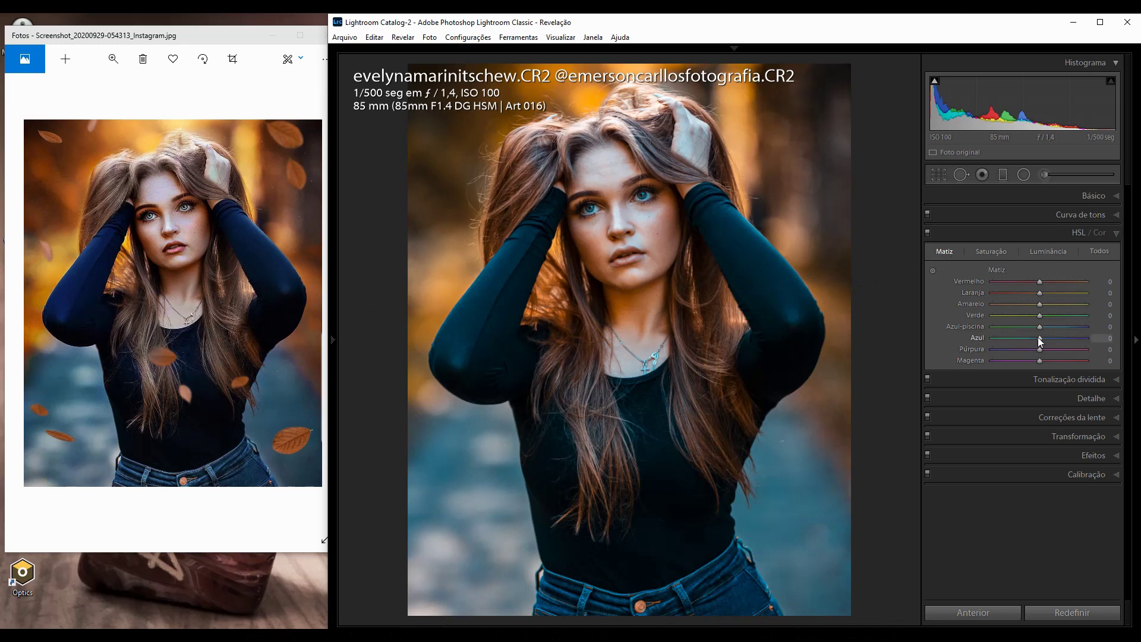
Shift the HSL Blue hue to +35, then select the Adjustment Brush.
key(Up)
key(Up)
key(Up)
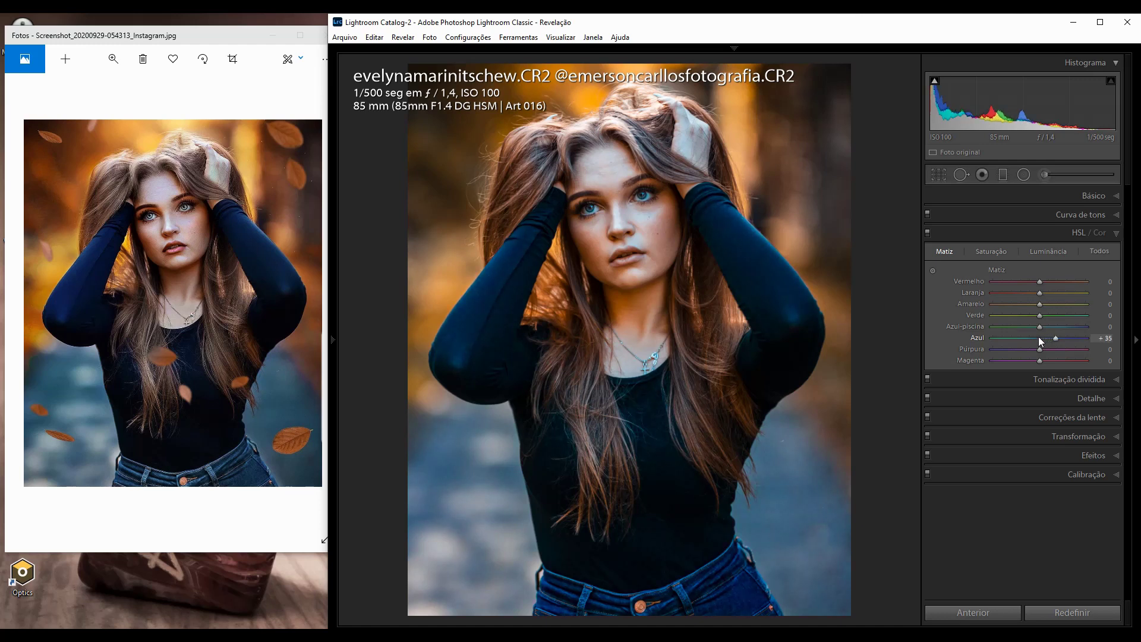
key(Up)
key(Up)
key(Up)
click(1042, 170)
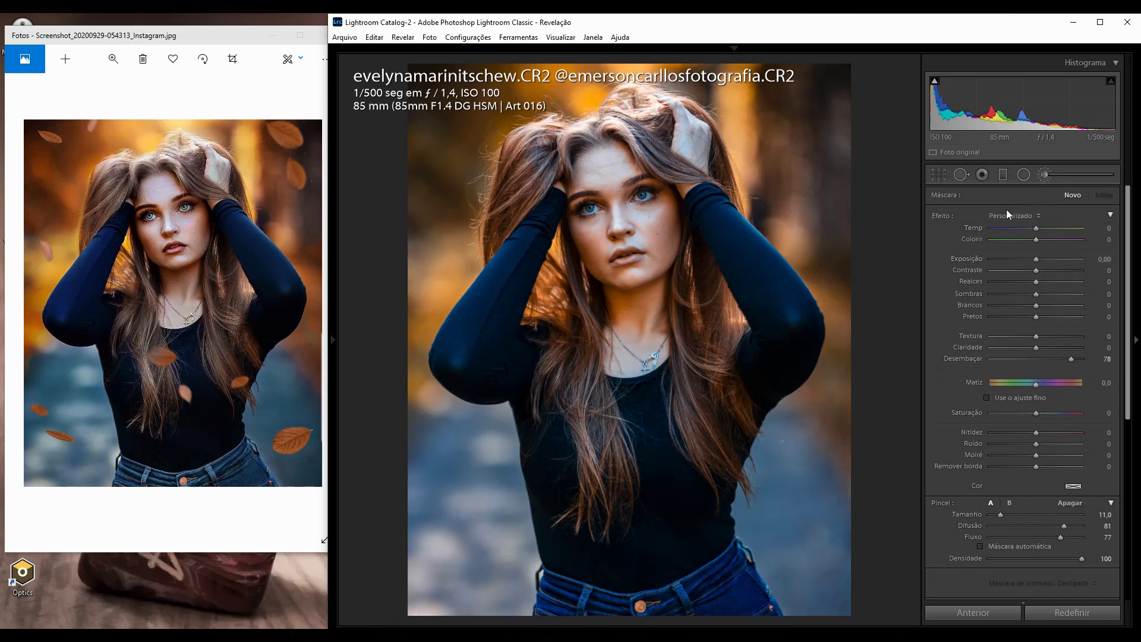
Reset the brush sliders, set exposure 2.26 and paint the background beside her arms with Auto Mask.
key(alt)
alt+click(944, 217)
drag(1036, 260, 1061, 259)
mouse_move(513, 571)
mouse_down()
mouse_move(478, 423)
mouse_move(461, 568)
mouse_move(434, 442)
mouse_move(470, 618)
mouse_up()
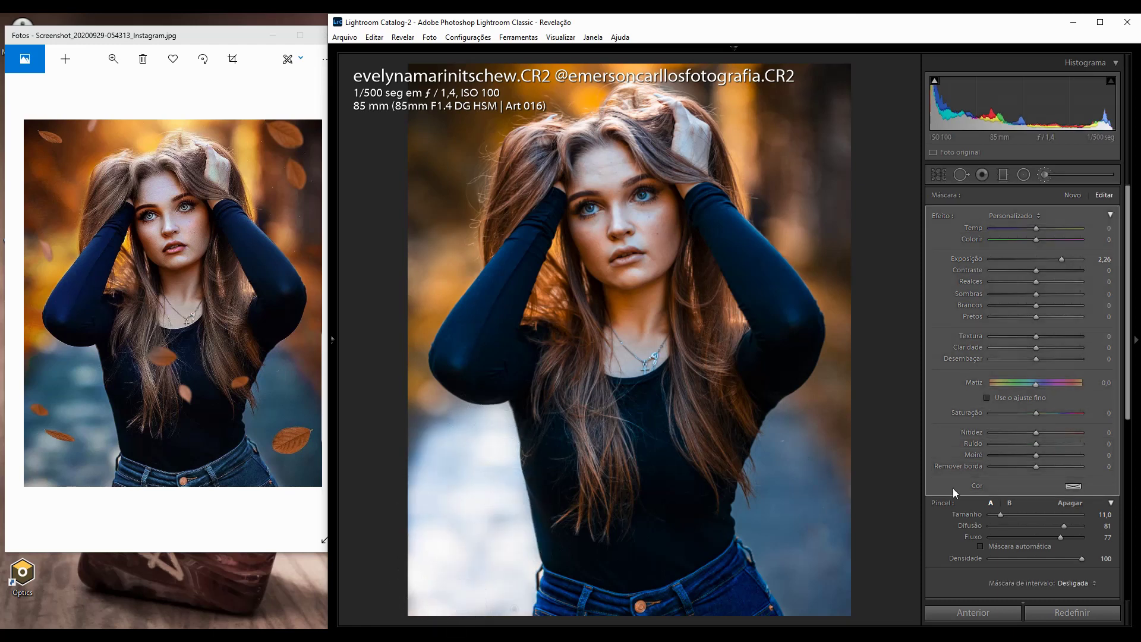
click(980, 545)
mouse_move(772, 615)
mouse_down()
mouse_move(750, 472)
mouse_move(779, 520)
mouse_move(772, 463)
mouse_move(810, 536)
mouse_up()
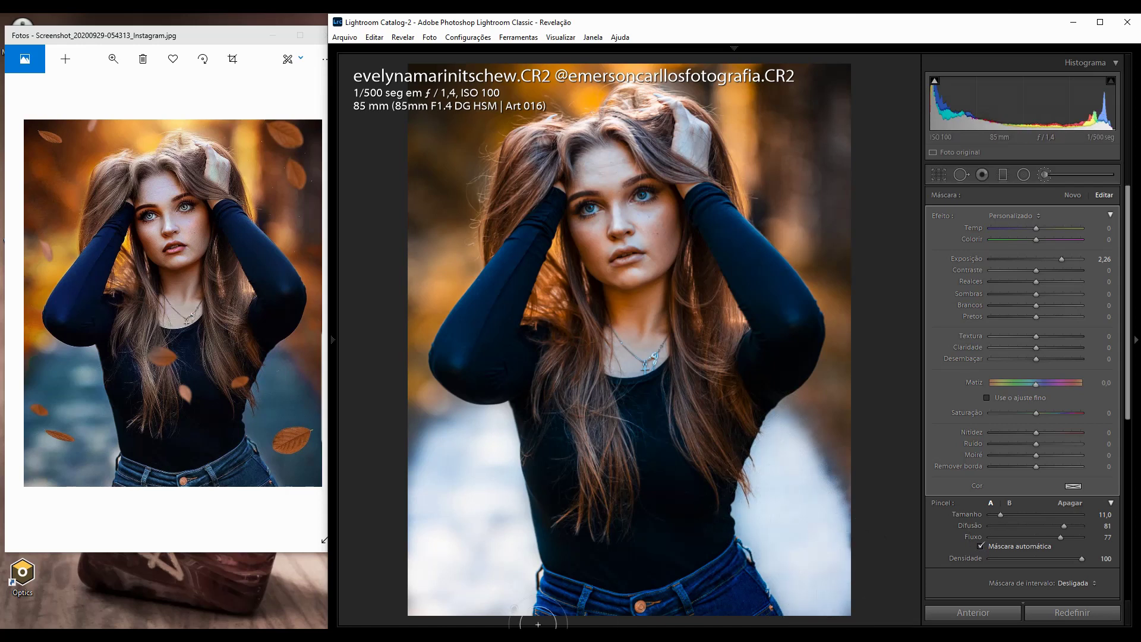
drag(493, 517, 476, 540)
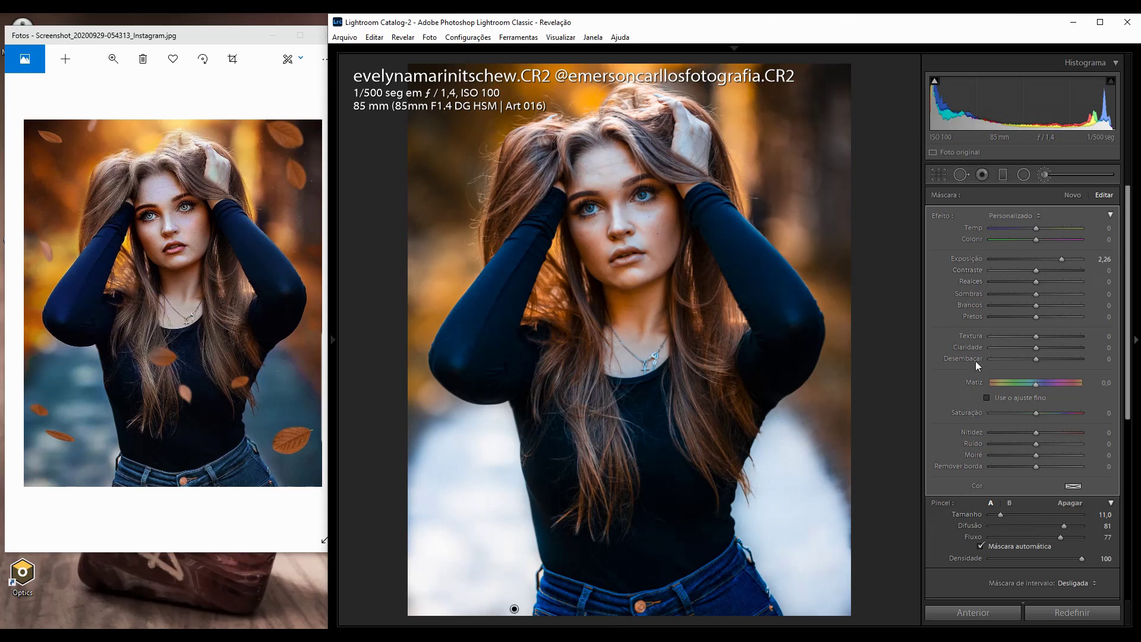
Tune the brushed background to exposure −0.42, dehaze 29, saturation −34, highlights 59, then start a new mask.
double_click(1062, 260)
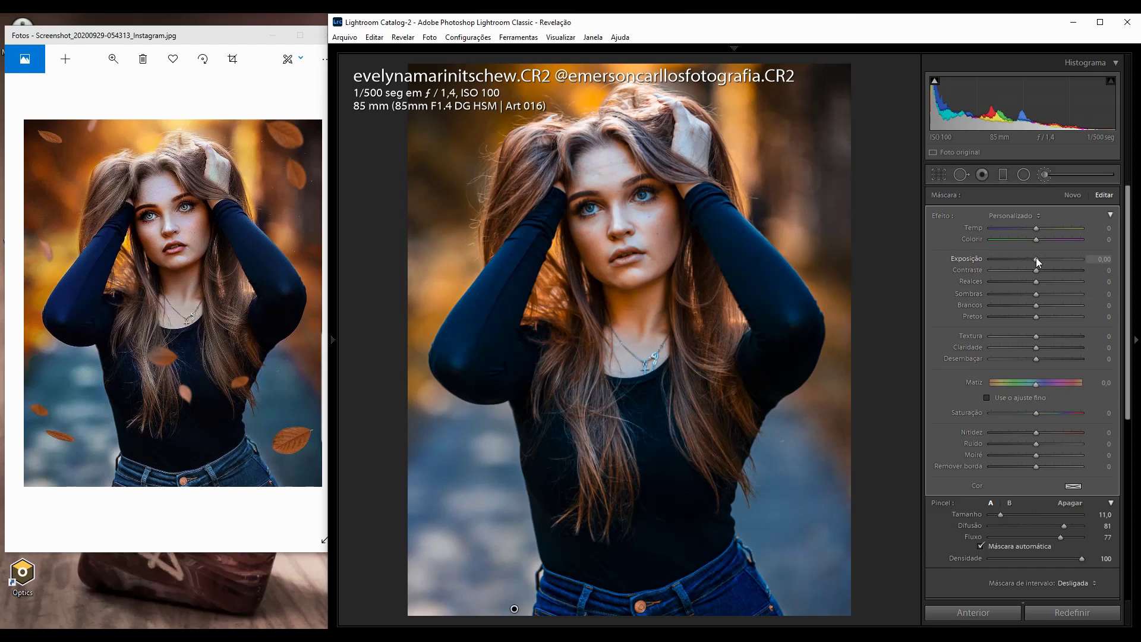
drag(1038, 259, 1034, 261)
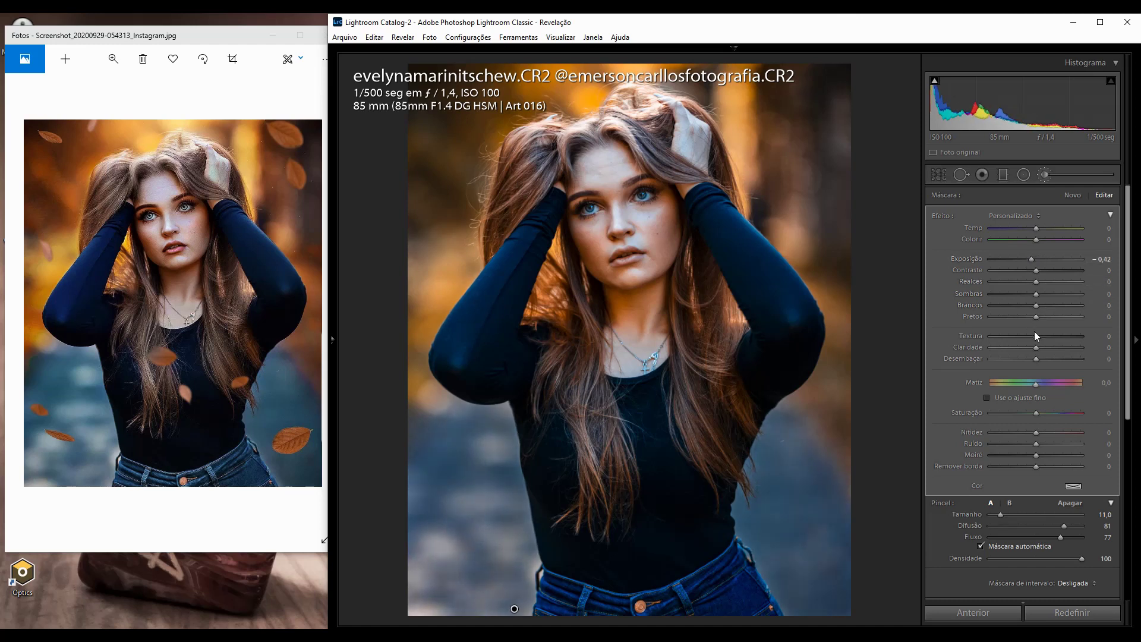
drag(1037, 358, 1049, 359)
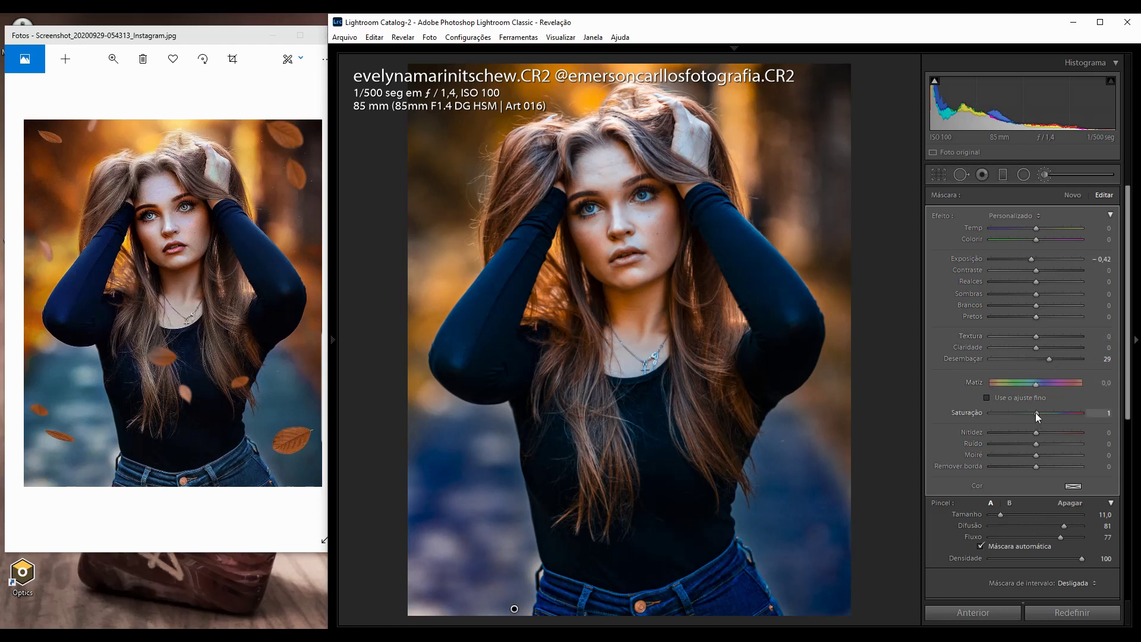
drag(1035, 413, 1019, 412)
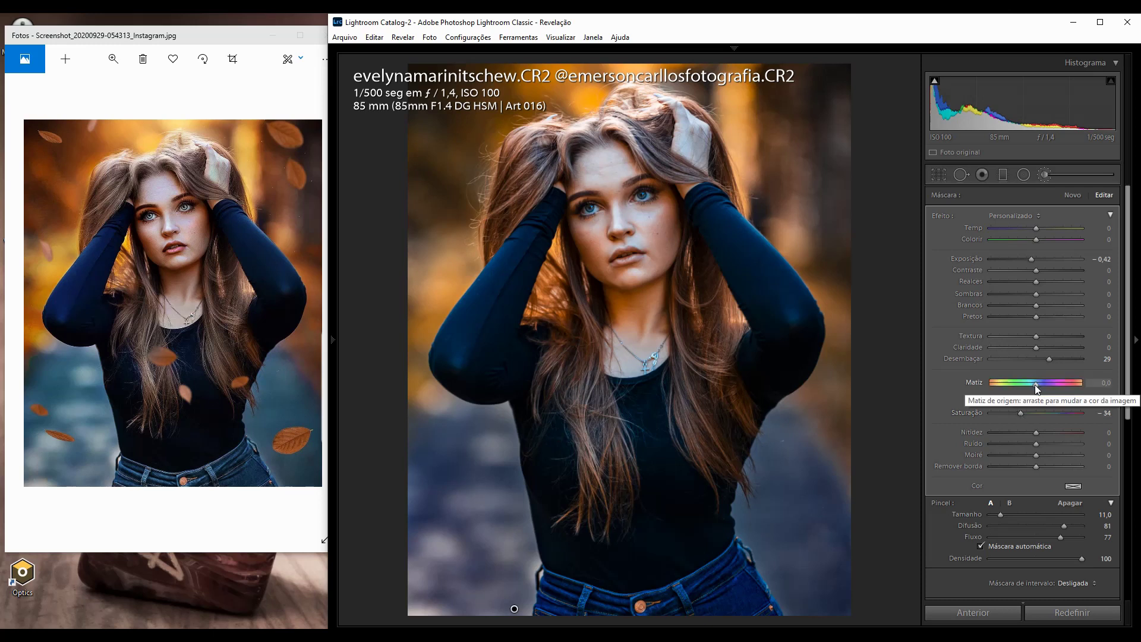
drag(1036, 386, 1032, 384)
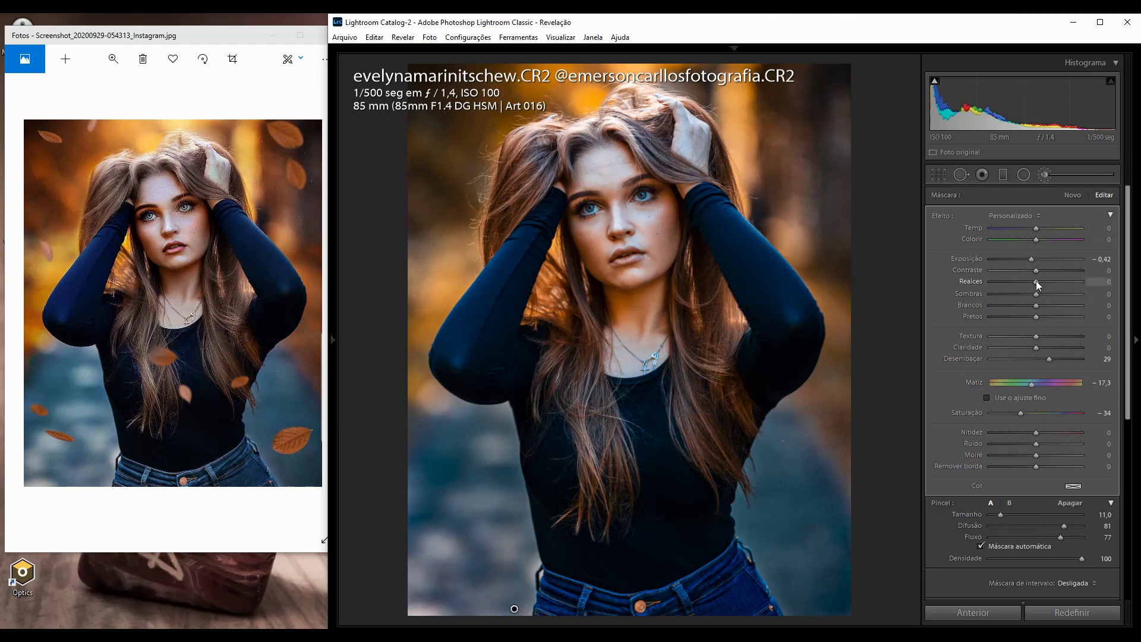
drag(1036, 280, 1062, 281)
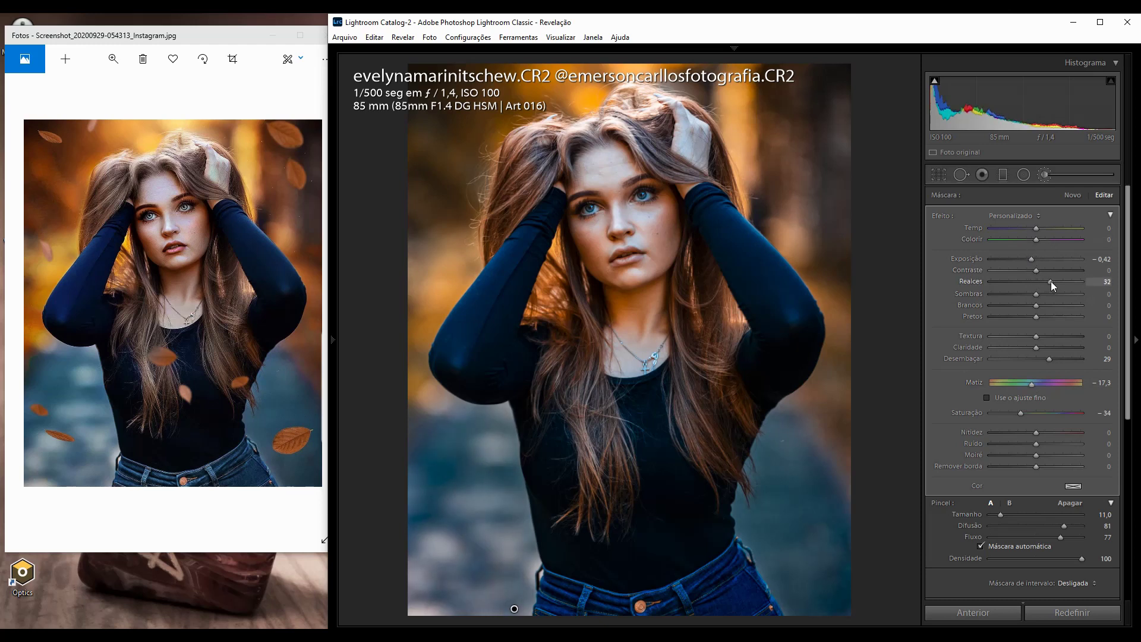
click(1073, 195)
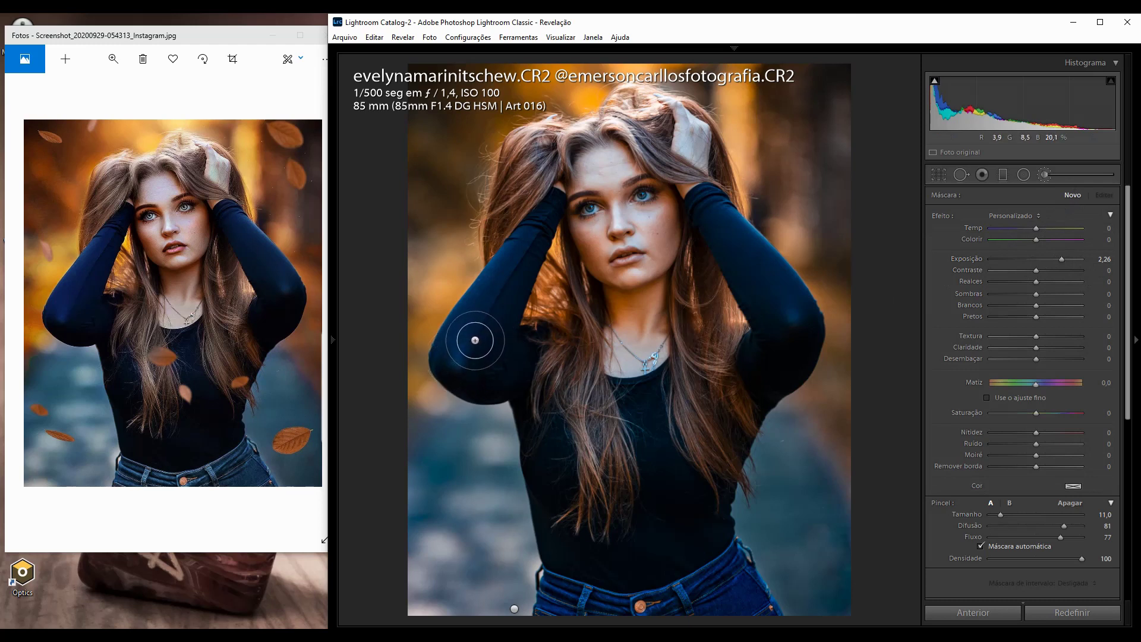
Brush the left background with dehaze 17, saturation 30 and slightly raised exposure.
mouse_move(422, 386)
mouse_down()
mouse_move(421, 83)
mouse_move(850, 454)
mouse_up()
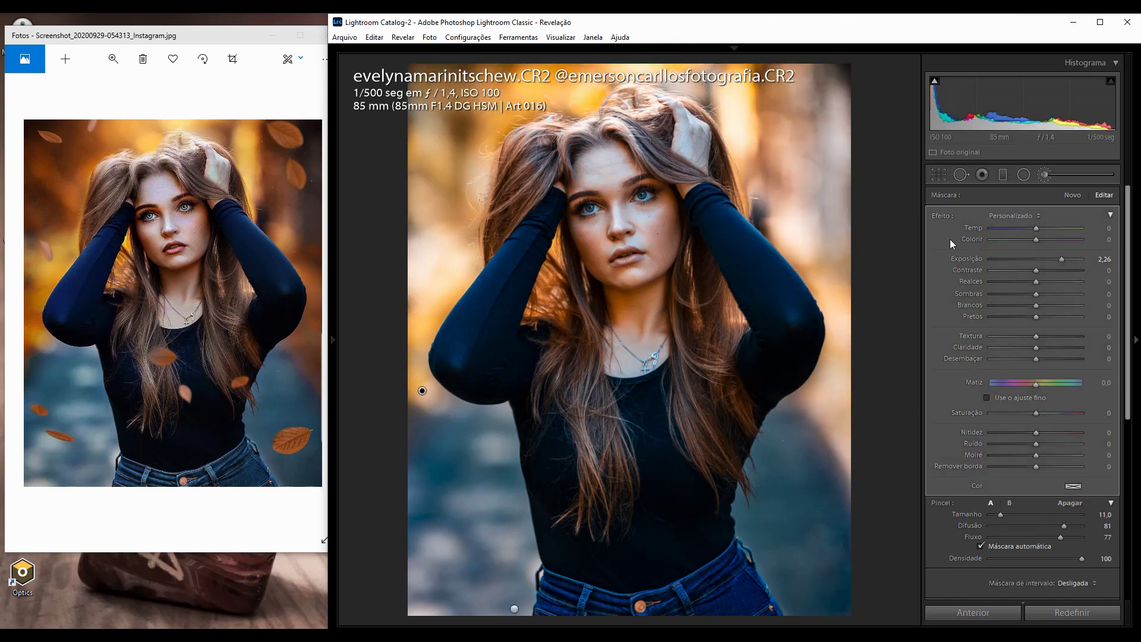
key(alt)
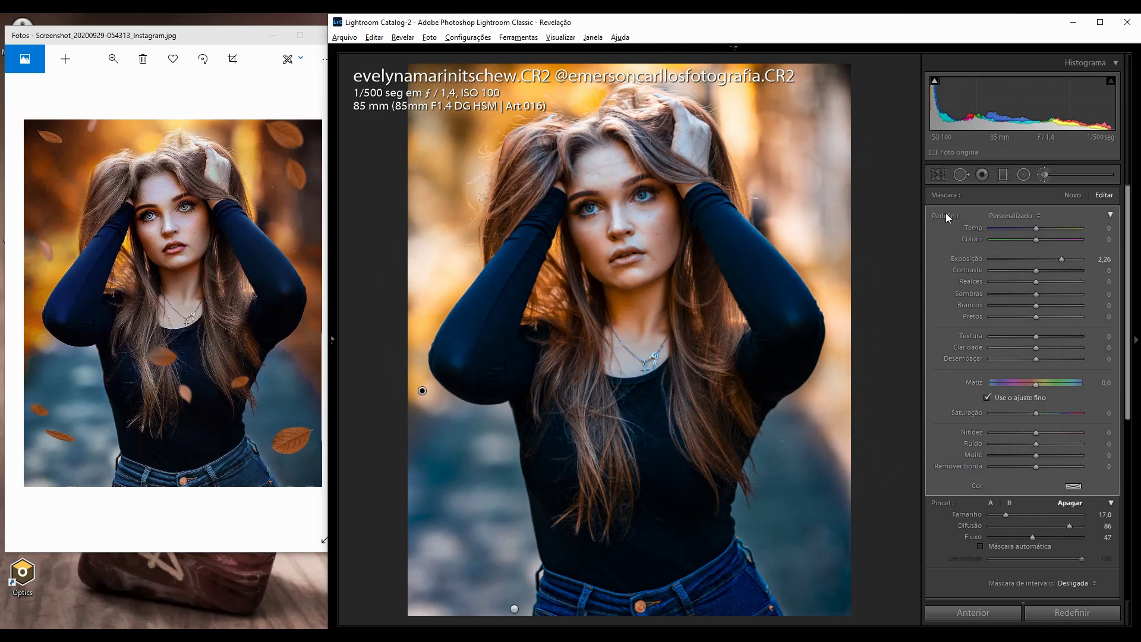
alt+click(946, 216)
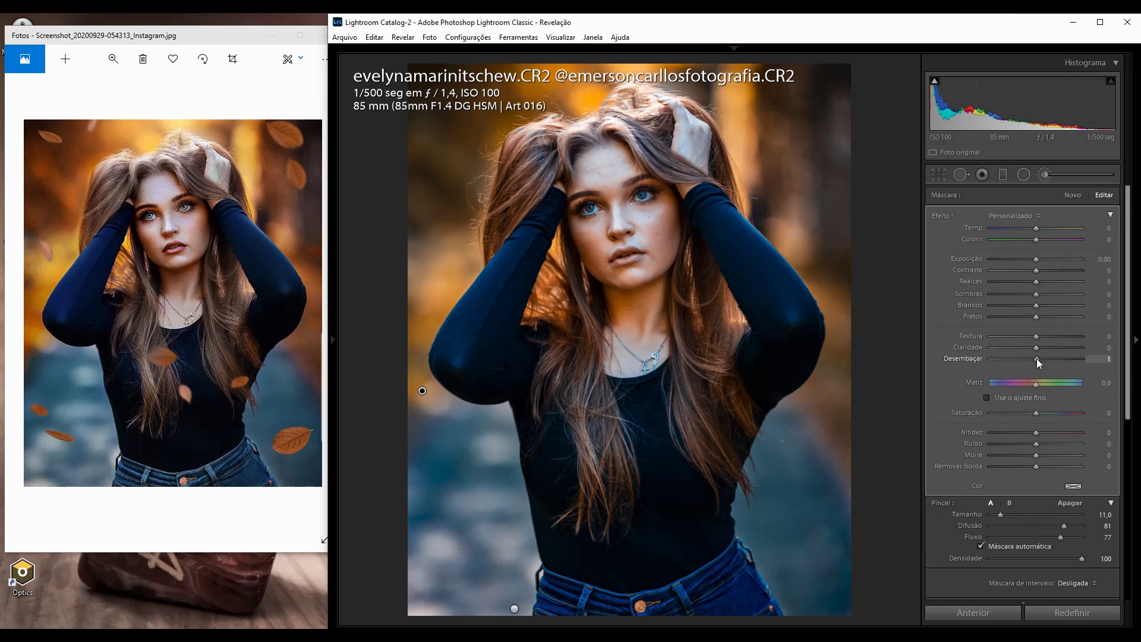
drag(1036, 359, 1044, 361)
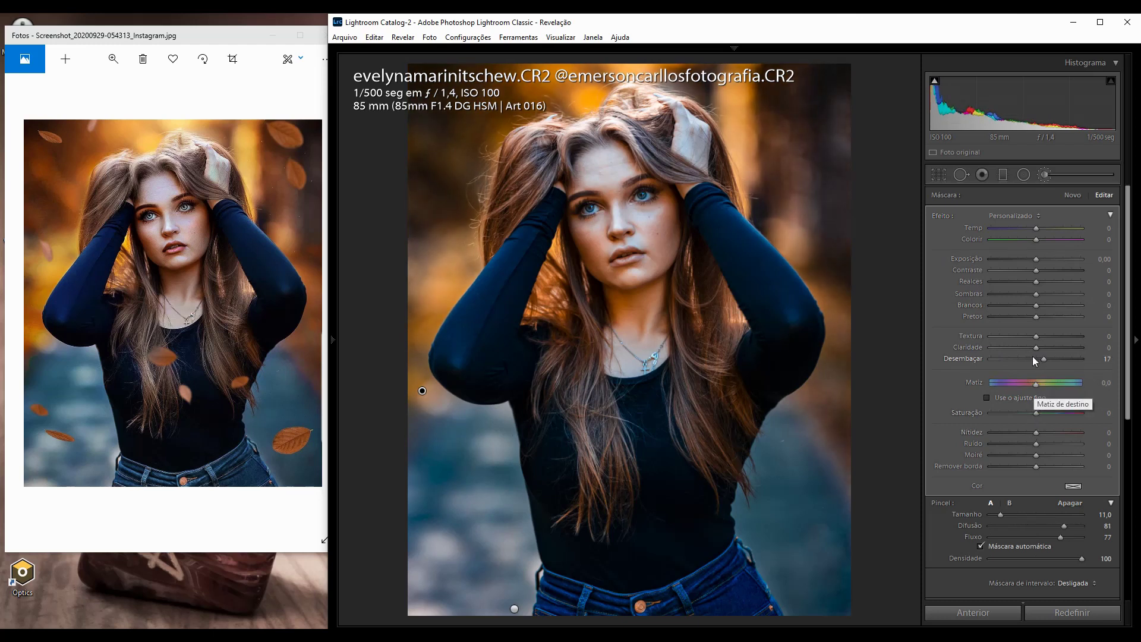
click(1035, 412)
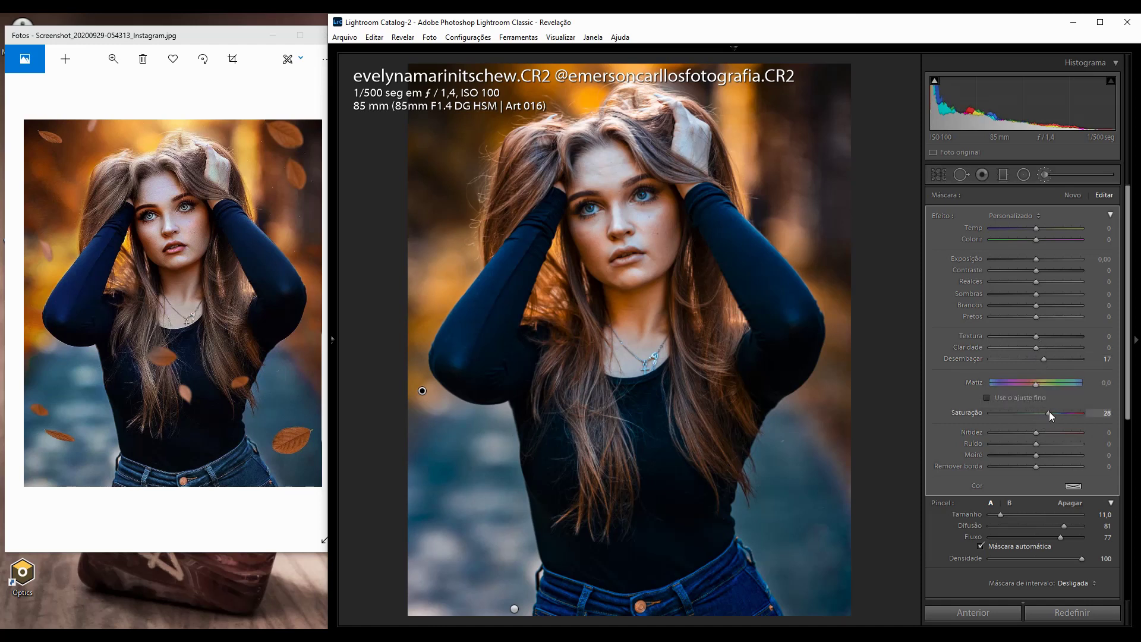
drag(1050, 411, 1049, 411)
drag(1036, 258, 1043, 258)
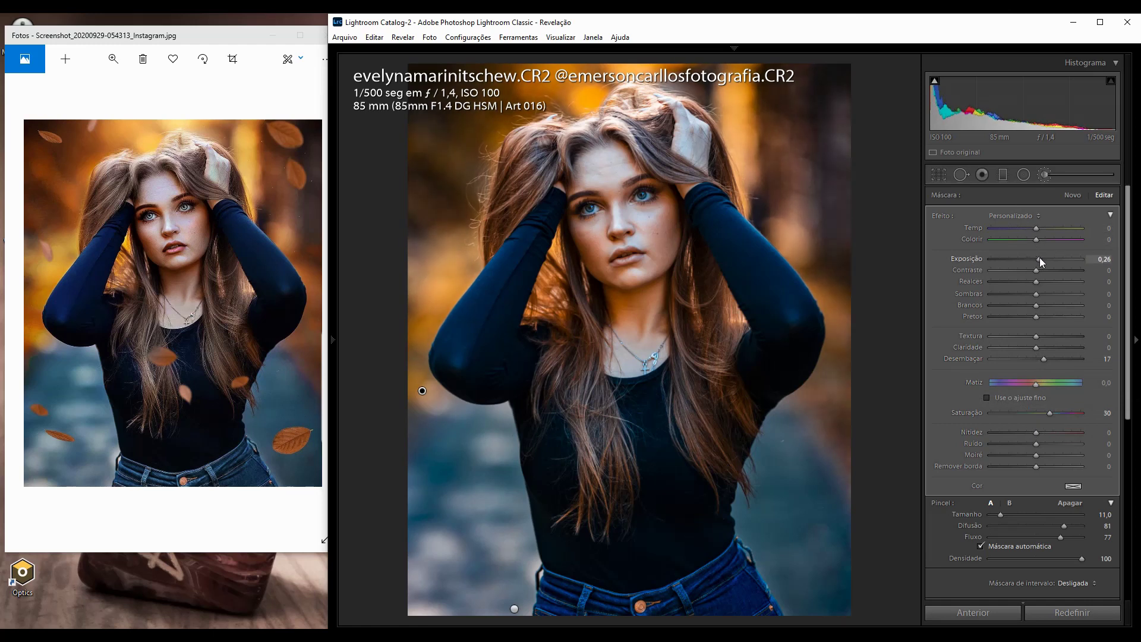
key(Return)
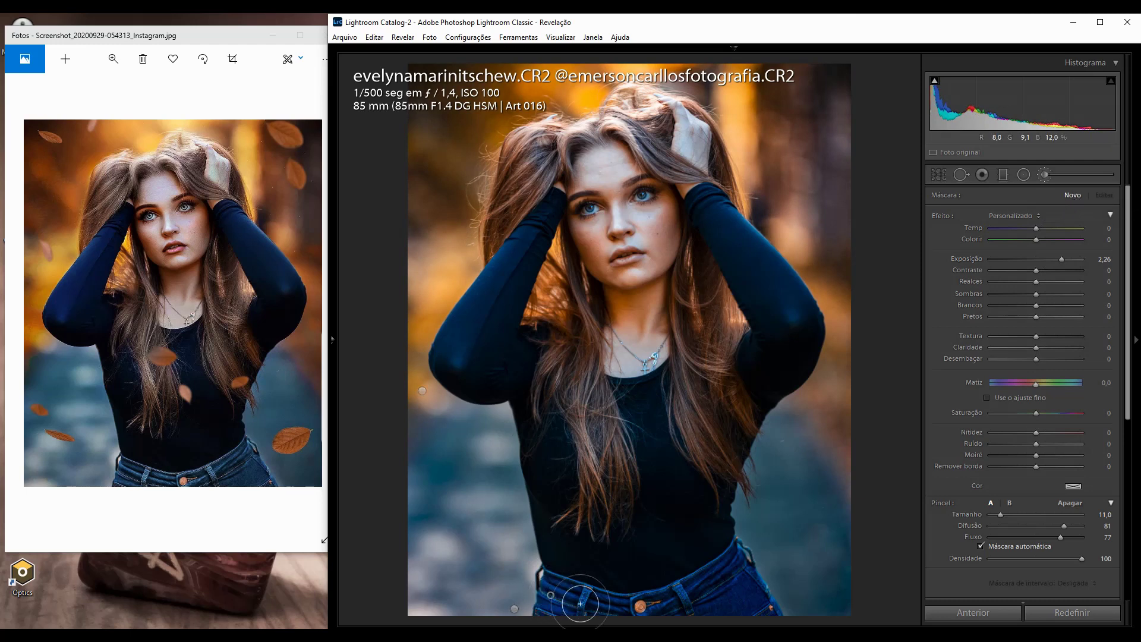
Paint a new mask along the jeans waistband without Auto Mask and desaturate it strongly to −55.
drag(561, 595, 685, 593)
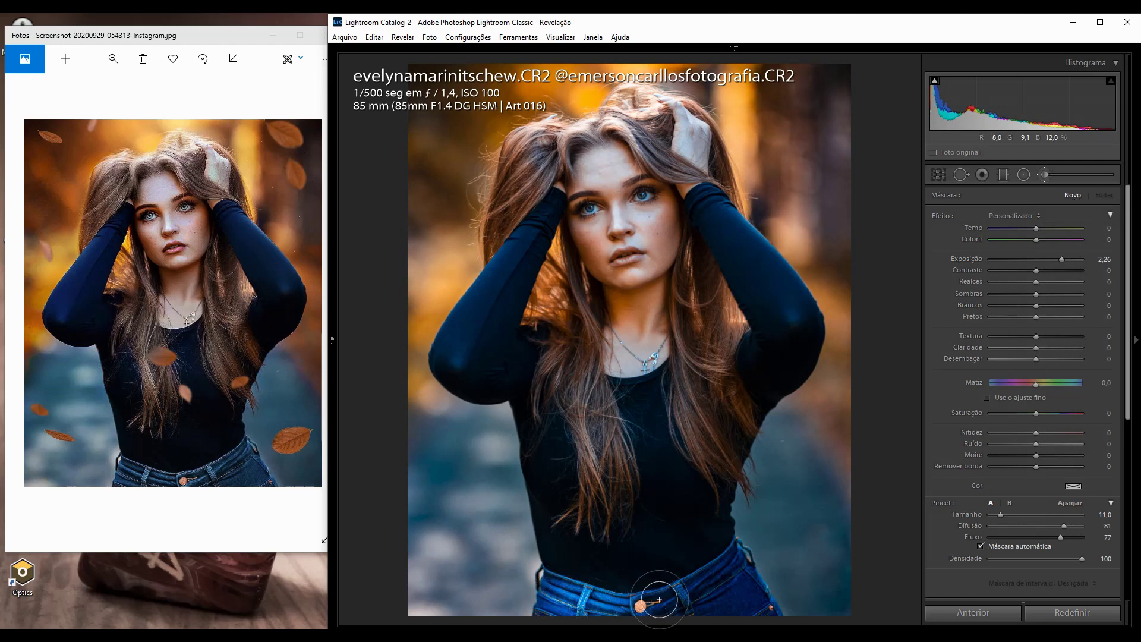
click(980, 545)
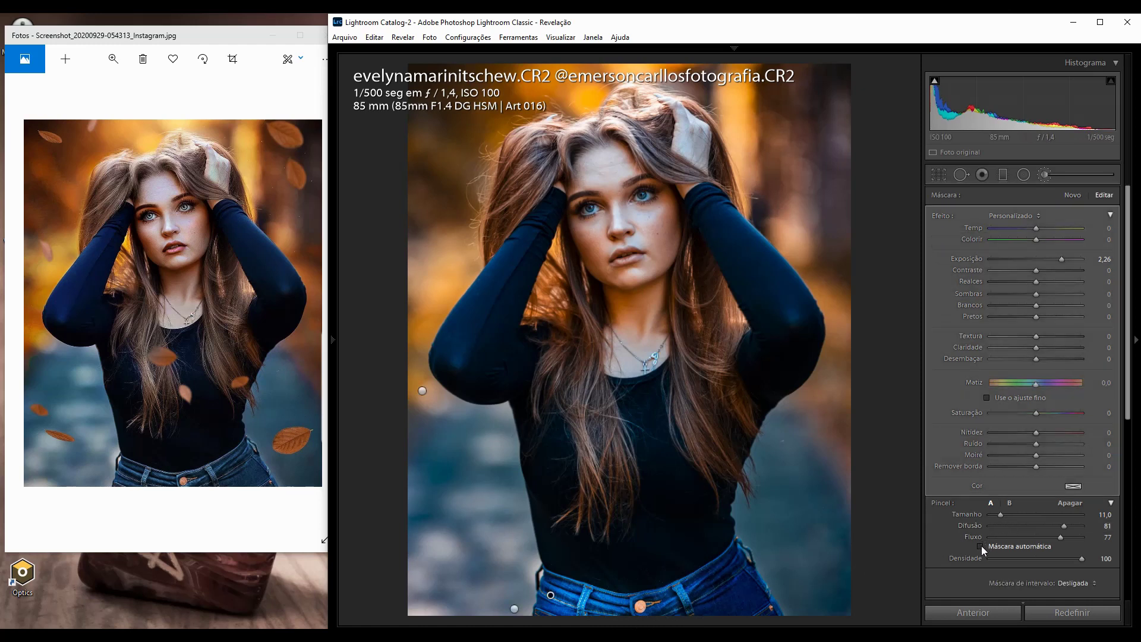
mouse_move(618, 600)
mouse_down()
mouse_move(702, 613)
mouse_move(550, 588)
mouse_move(731, 591)
mouse_up()
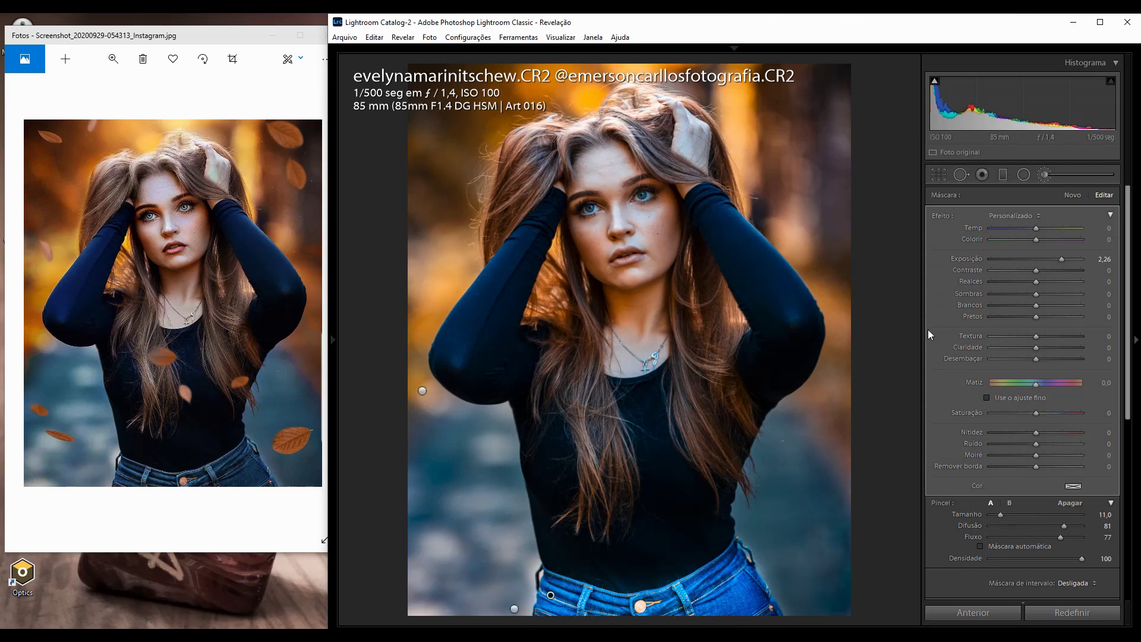
key(alt)
alt+click(947, 215)
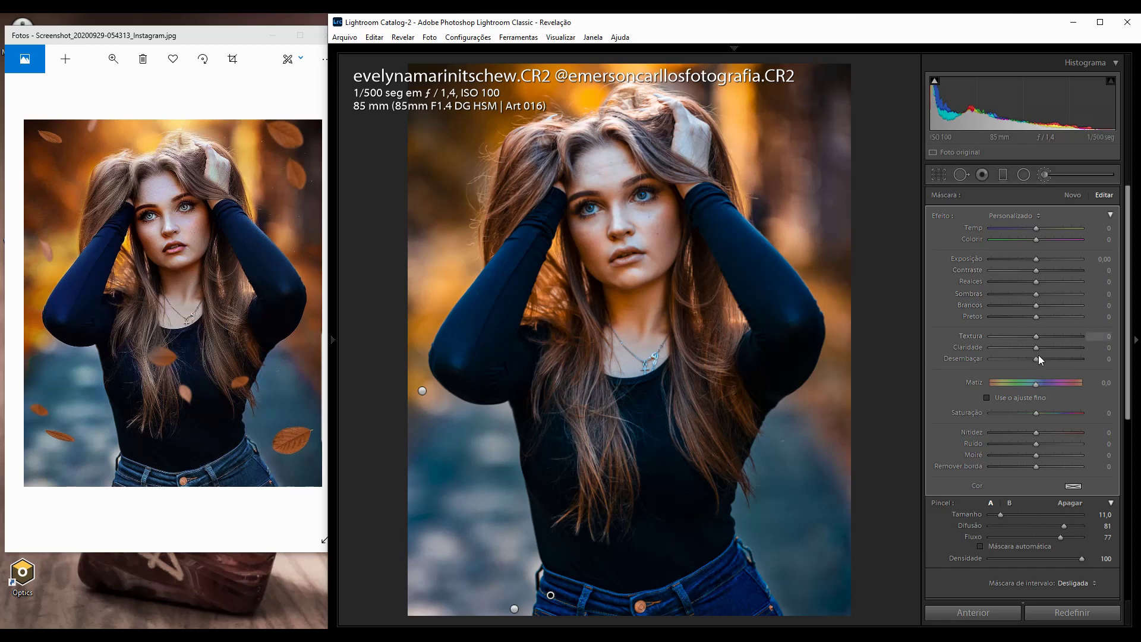
drag(1036, 413, 997, 412)
Close the adjustment brush panel and compare the before view against the edited version.
key(k)
key(backslash)
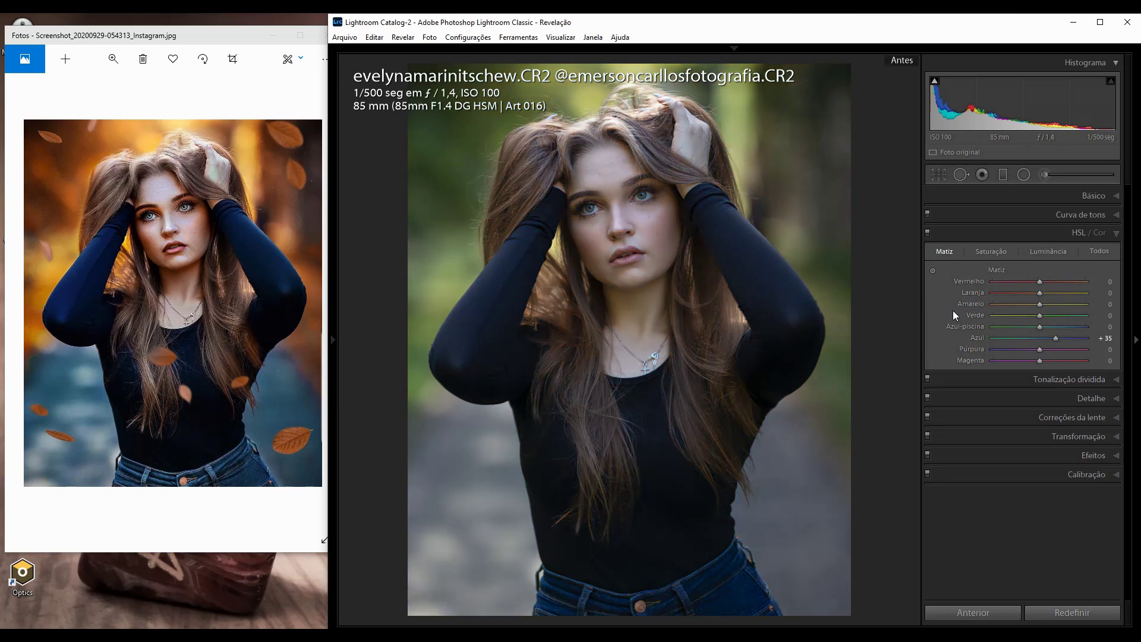
key(backslash)
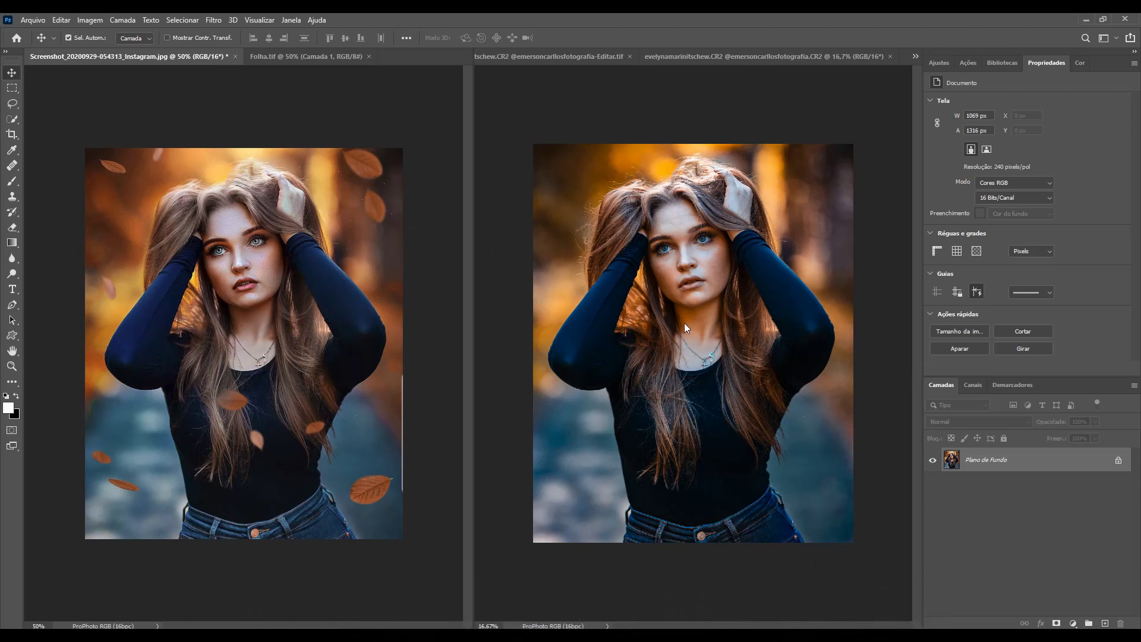
Zoom the portrait to 50% and pan to frame her face.
click(714, 258)
scroll(714, 258, up, 3)
mouse_move(714, 380)
mouse_down()
mouse_move(713, 227)
mouse_move(750, 386)
mouse_up()
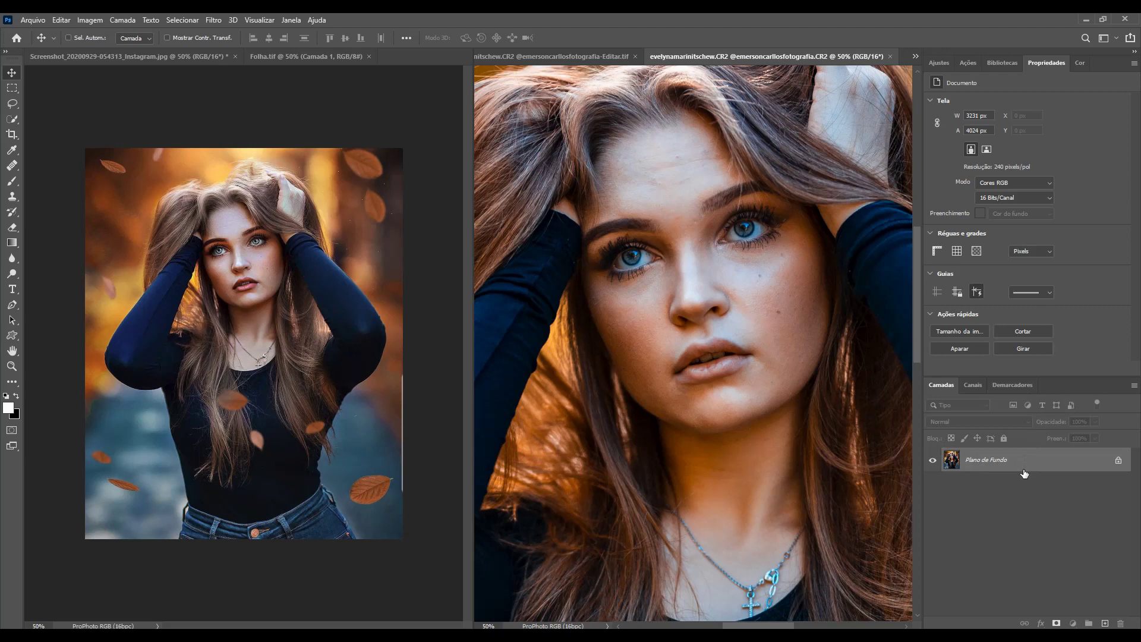
Duplicate the portrait layer and name the copies Desfoque and Textura.
key(ctrl+j)
key(ctrl+j)
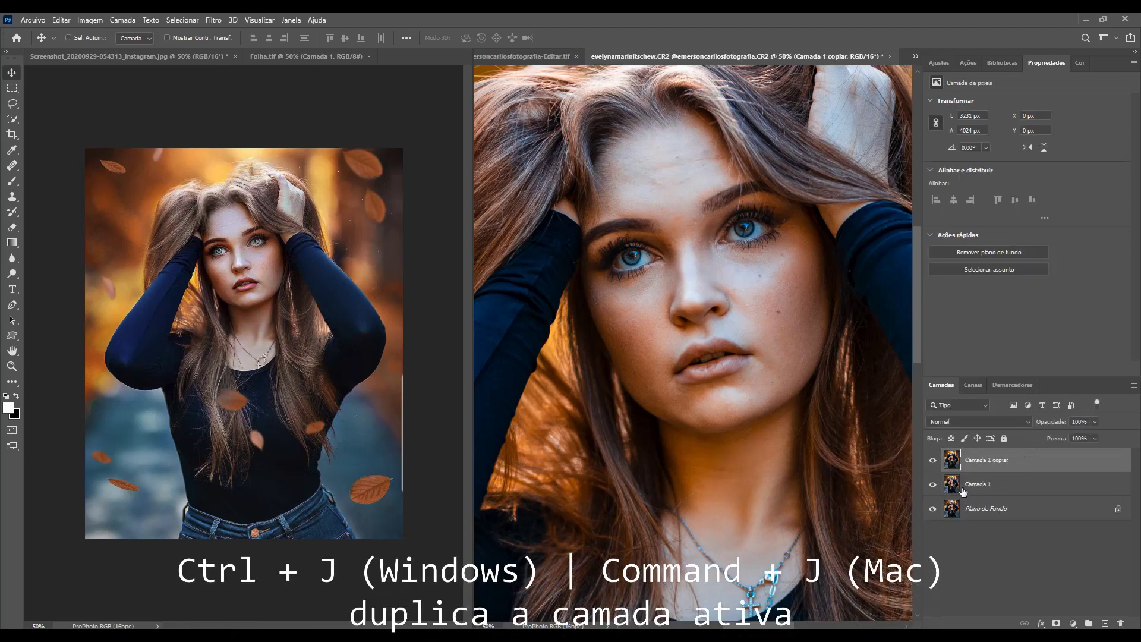
double_click(968, 483)
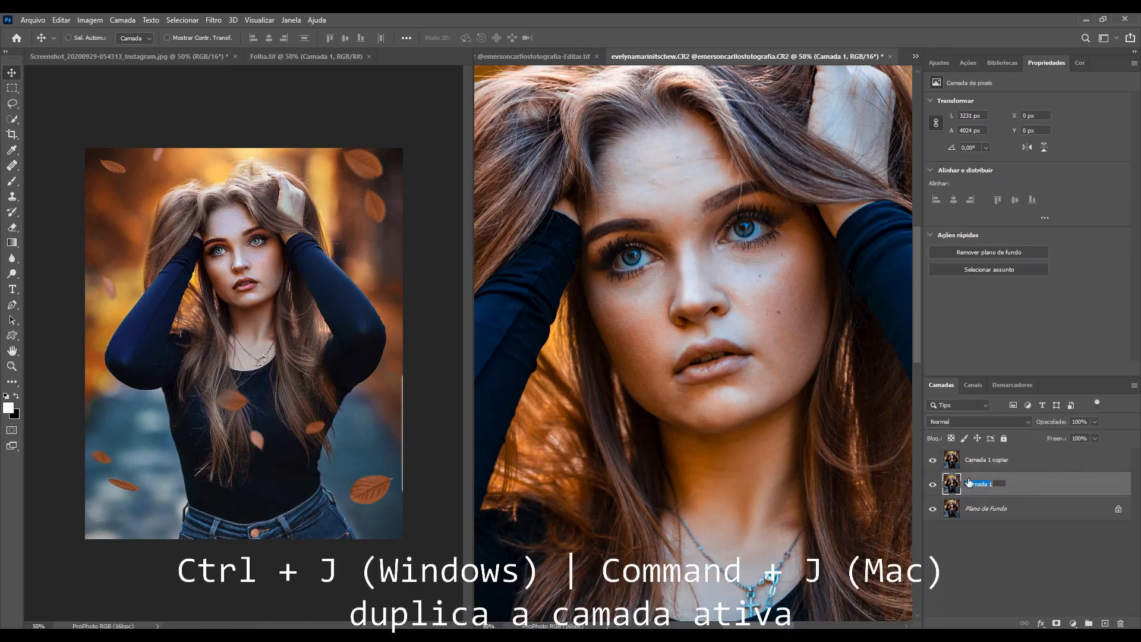
text(Desfoque)
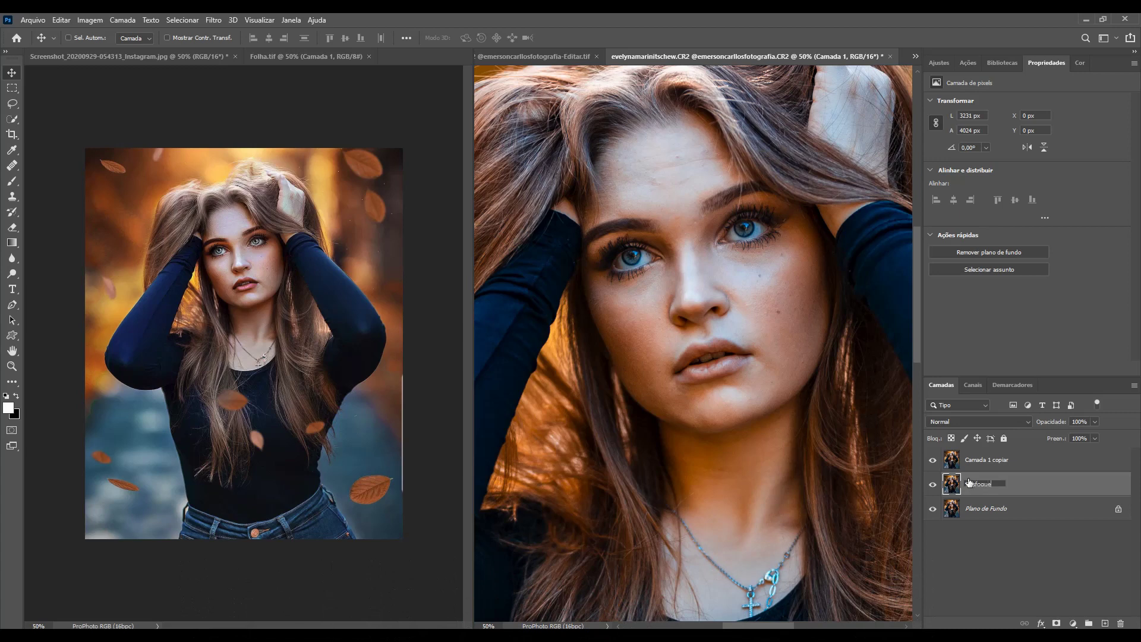
key(Return)
double_click(977, 460)
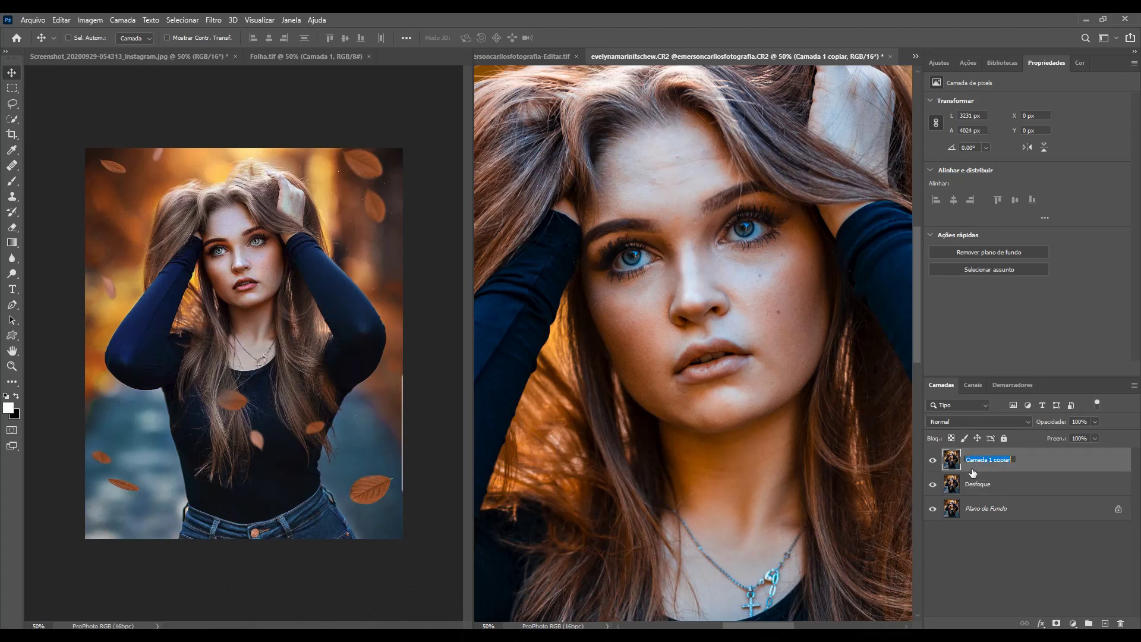
text(Textura)
key(Return)
Hide Textura, blur Desfoque with a 14-pixel Gaussian Blur, then show and select Textura.
click(932, 460)
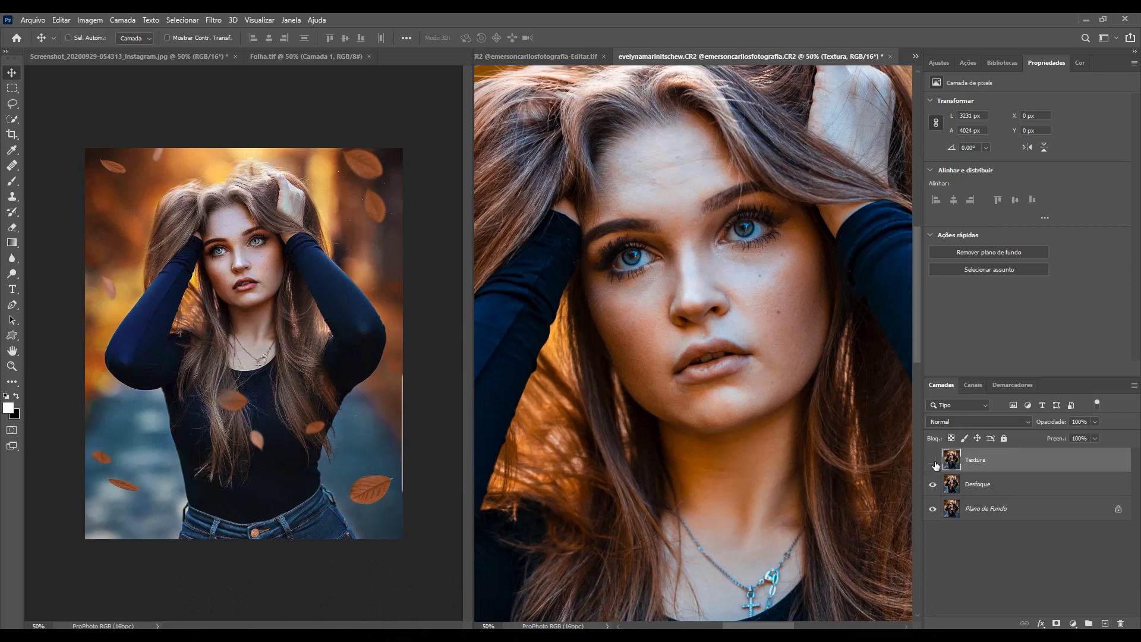
click(963, 487)
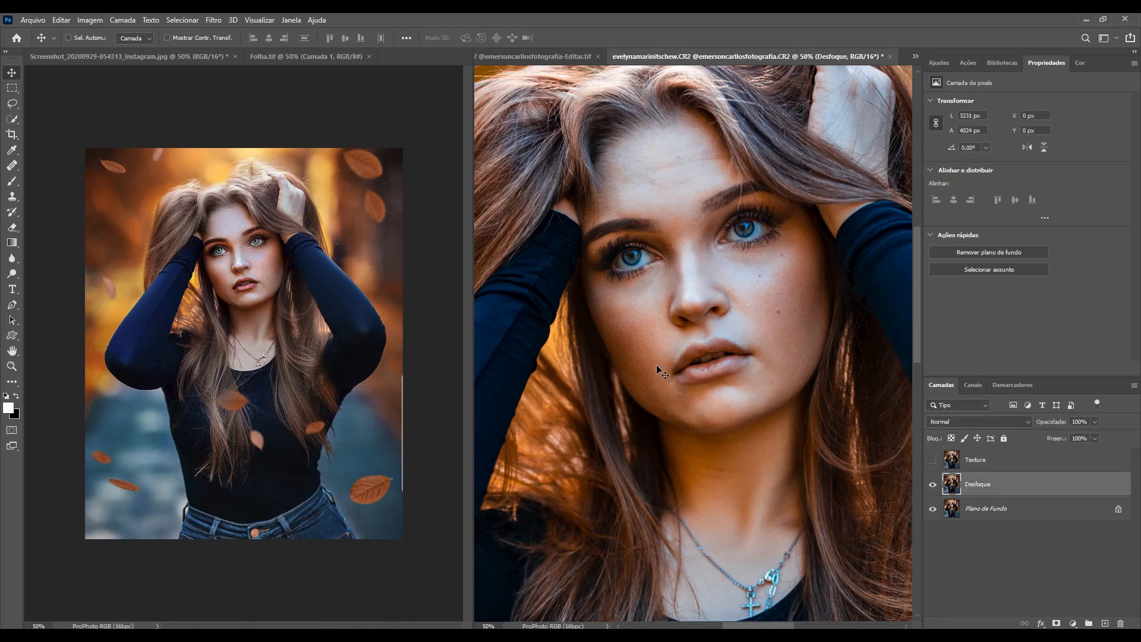
click(213, 20)
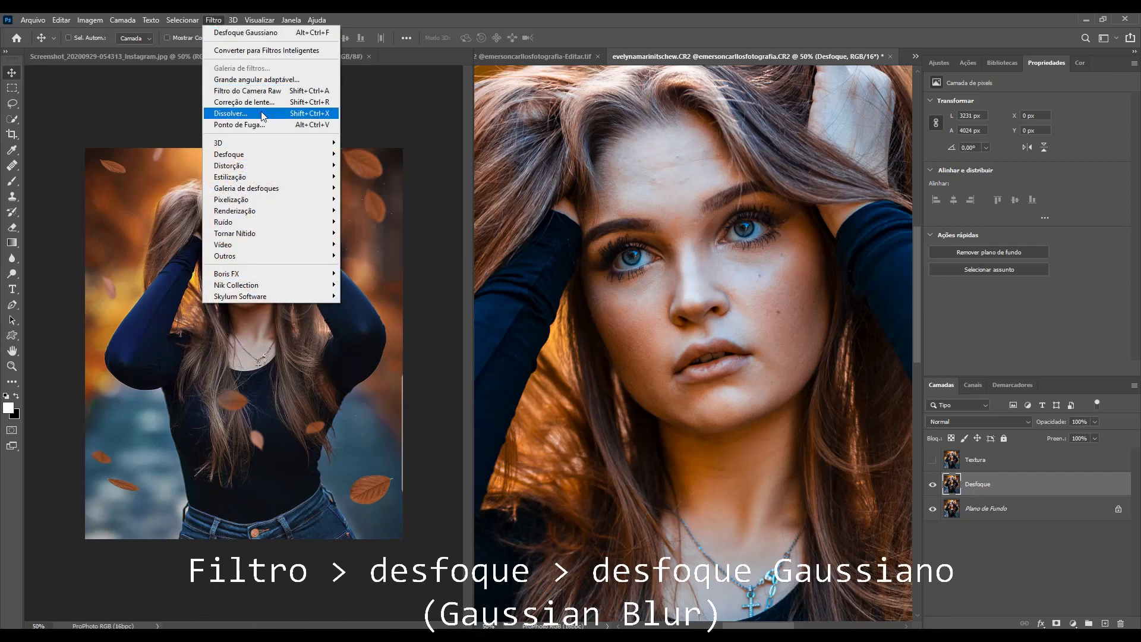
mouse_move(230, 153)
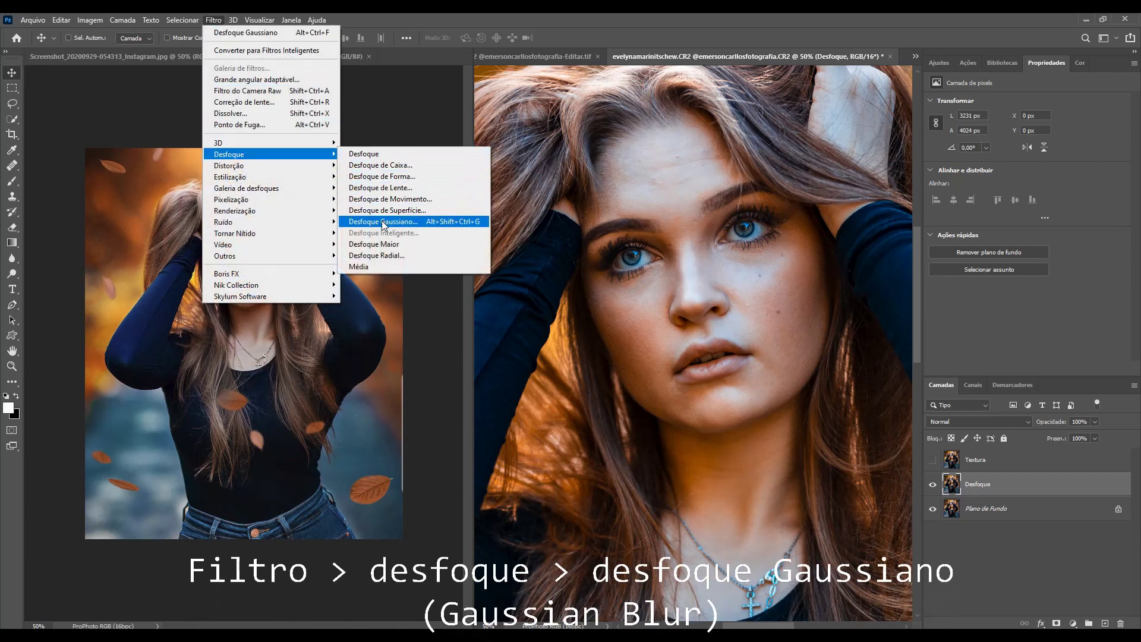
click(383, 221)
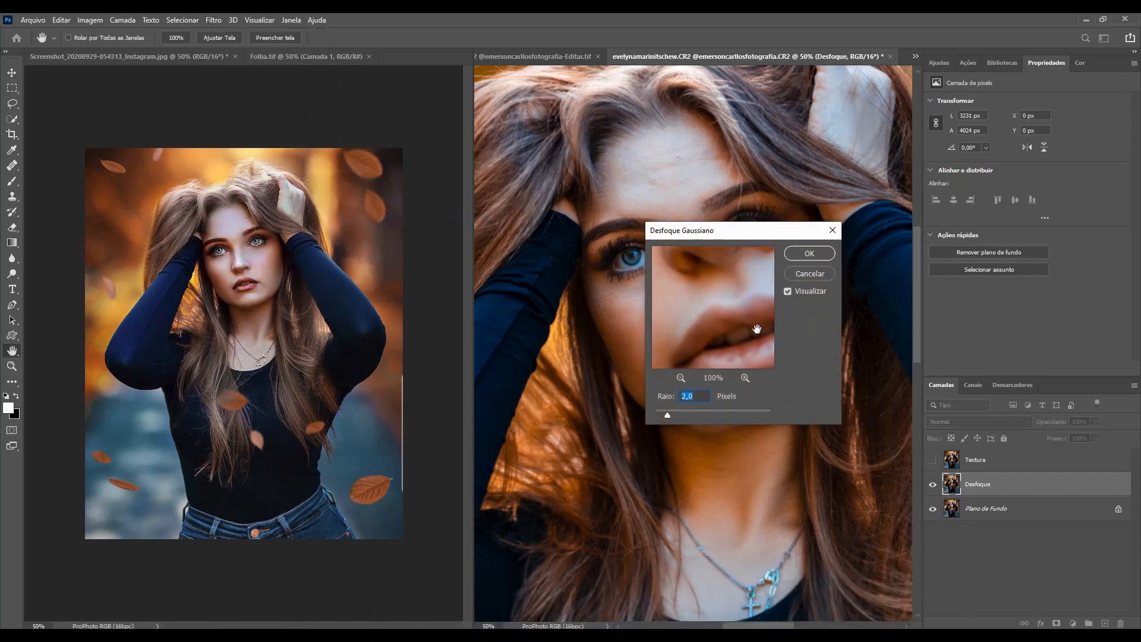
text(14)
drag(698, 232, 752, 379)
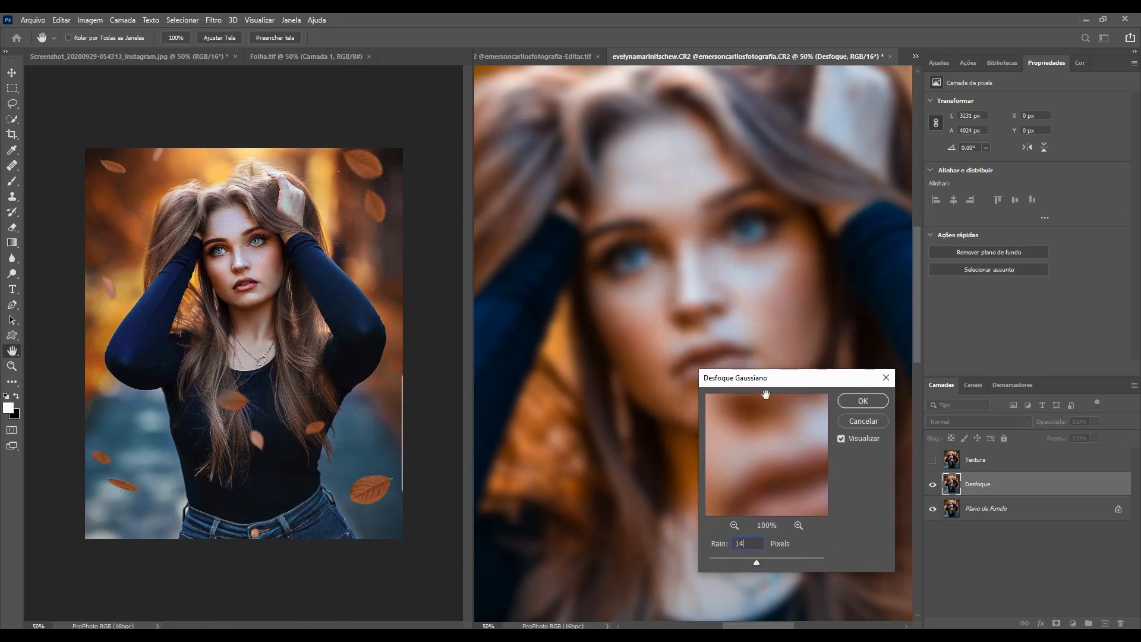
key(Return)
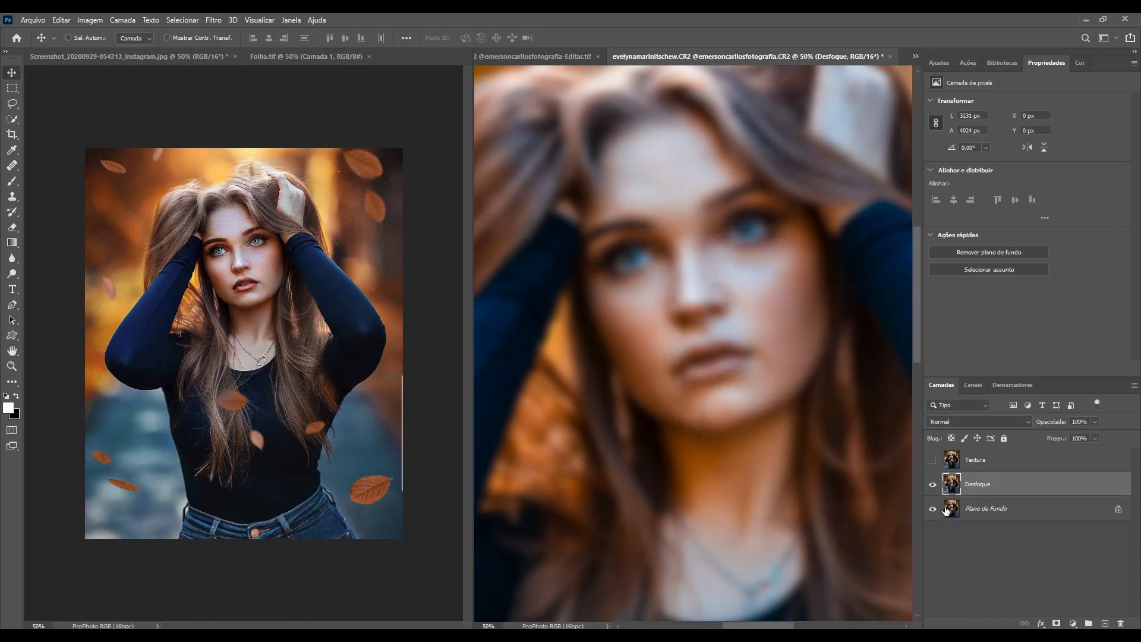
click(931, 459)
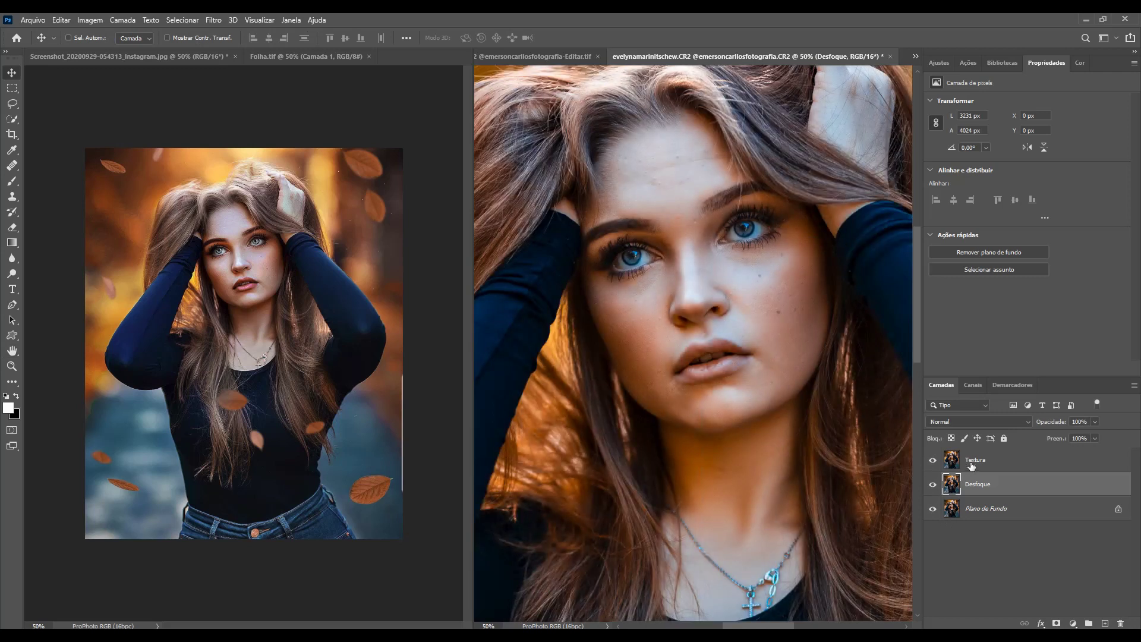
click(969, 463)
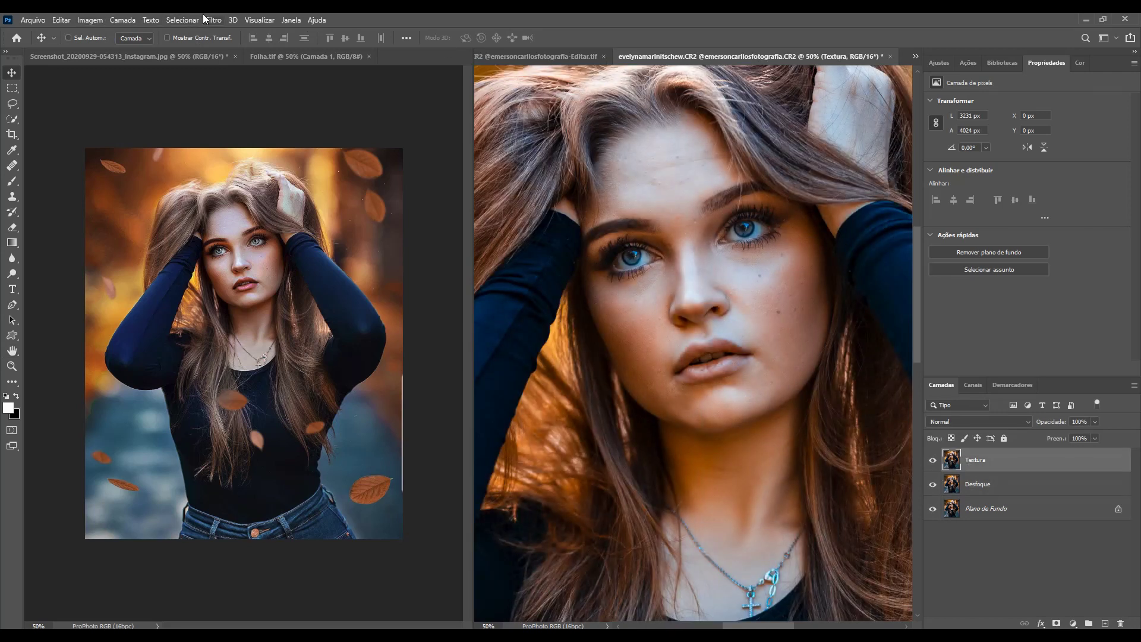
Apply Image onto Textura from Desfoque using Subtract blending, scale 2, offset 128.
click(92, 21)
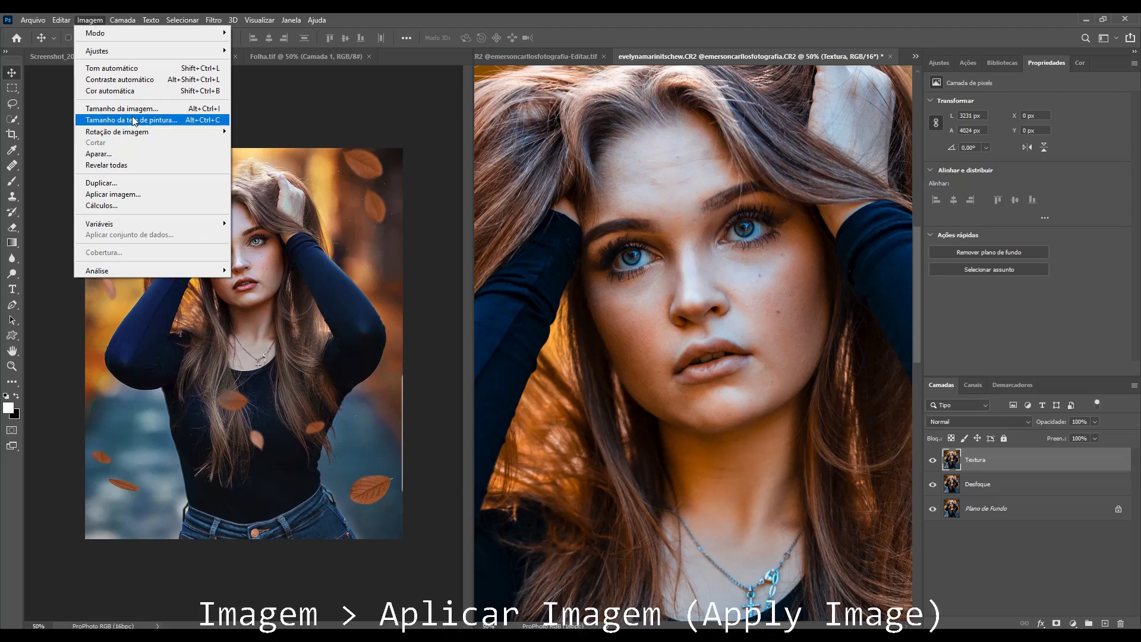
click(149, 194)
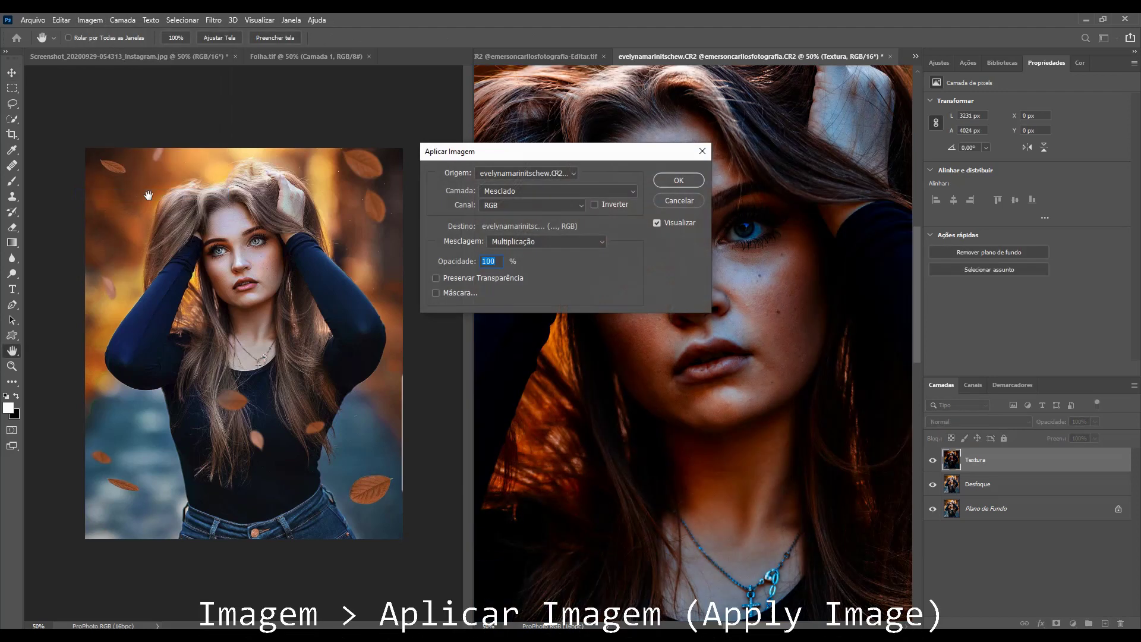
click(598, 193)
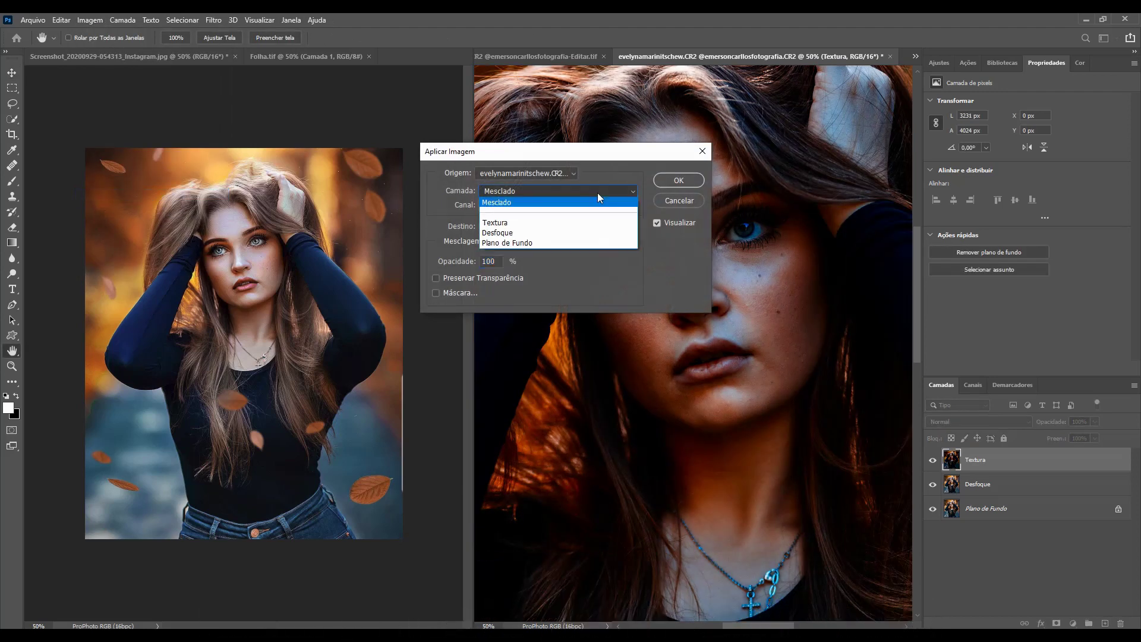
click(508, 233)
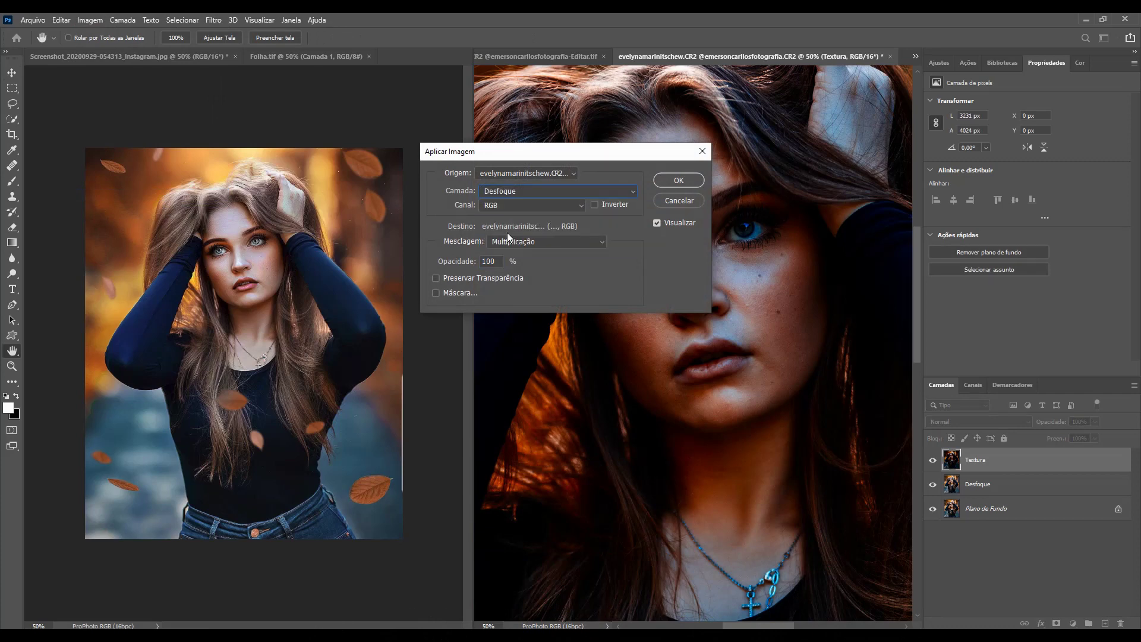
click(533, 243)
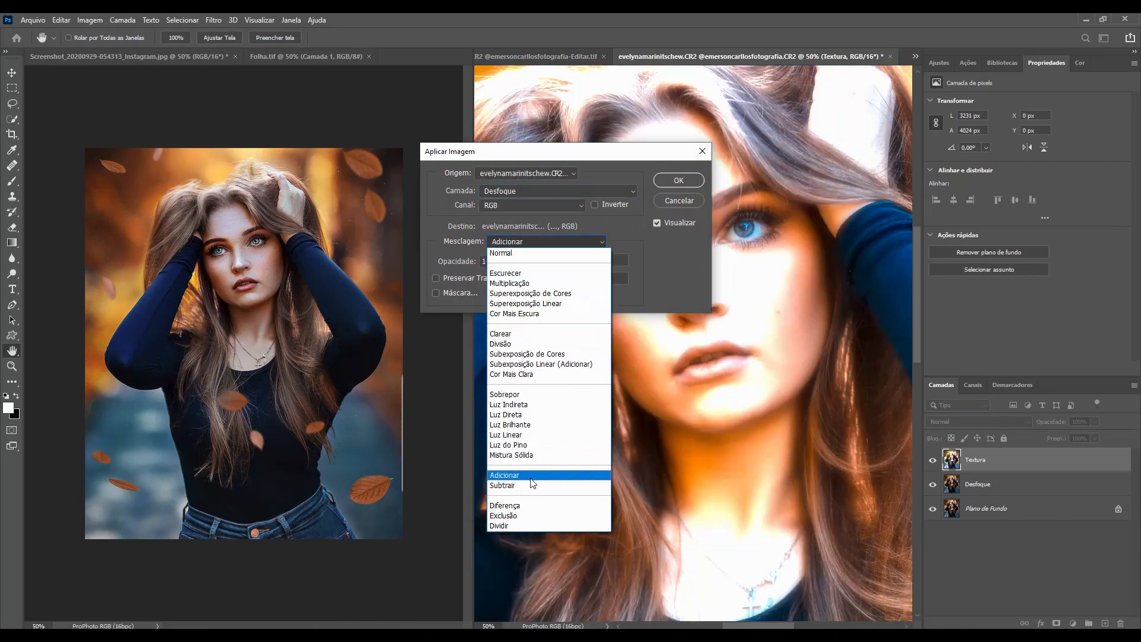
click(531, 485)
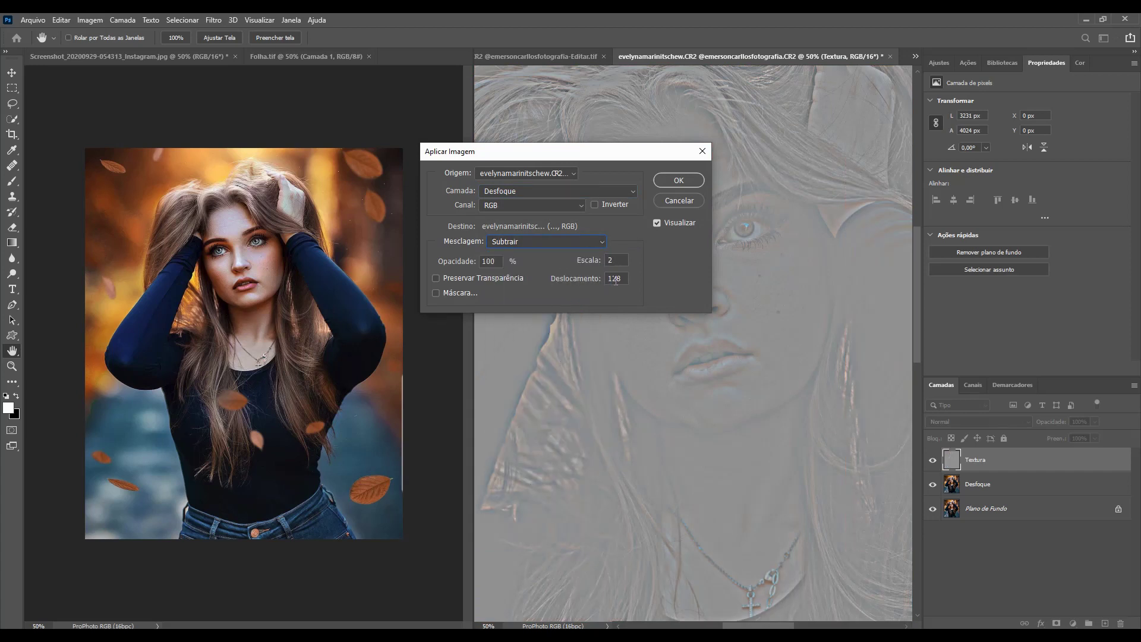
click(678, 180)
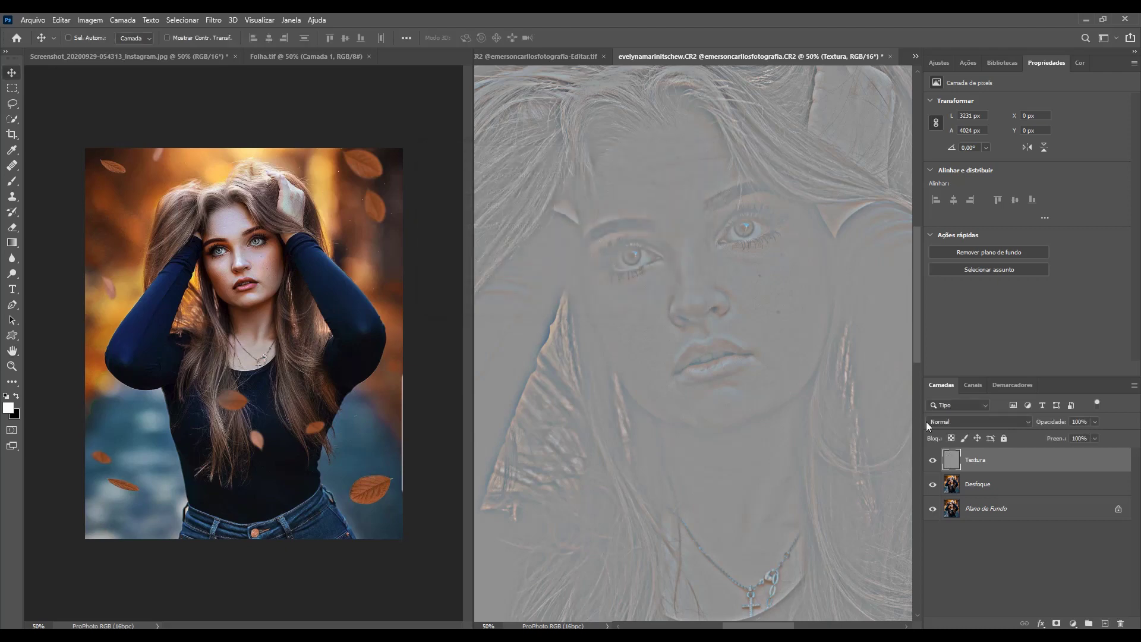
Set Textura to Luz Linear blending, compare it on and off, then view the face at 100%.
click(970, 422)
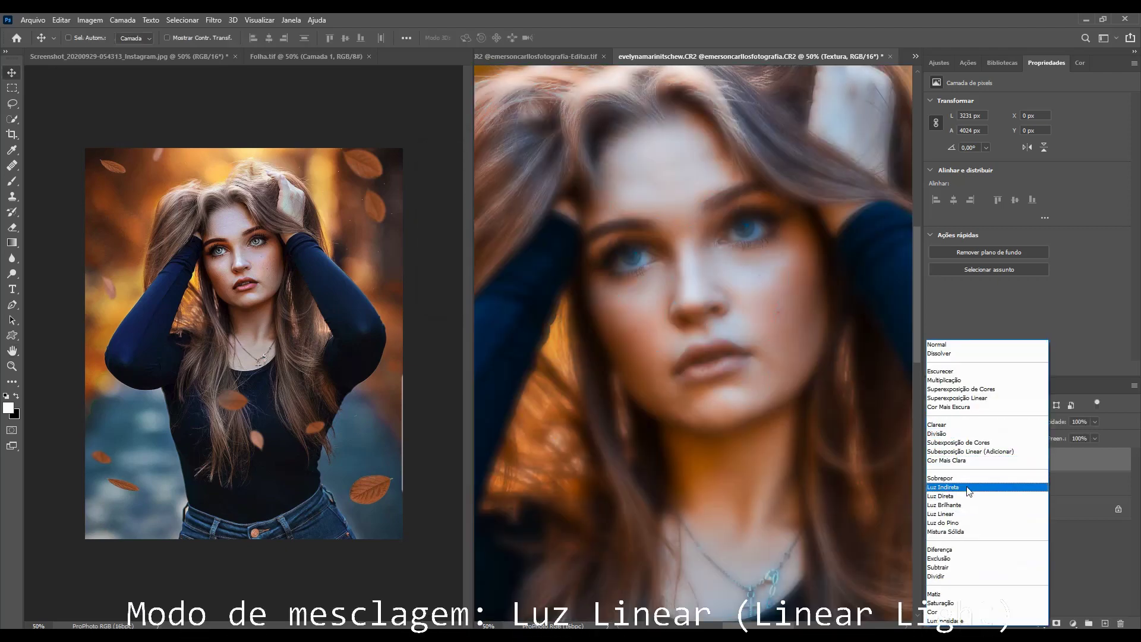
click(963, 514)
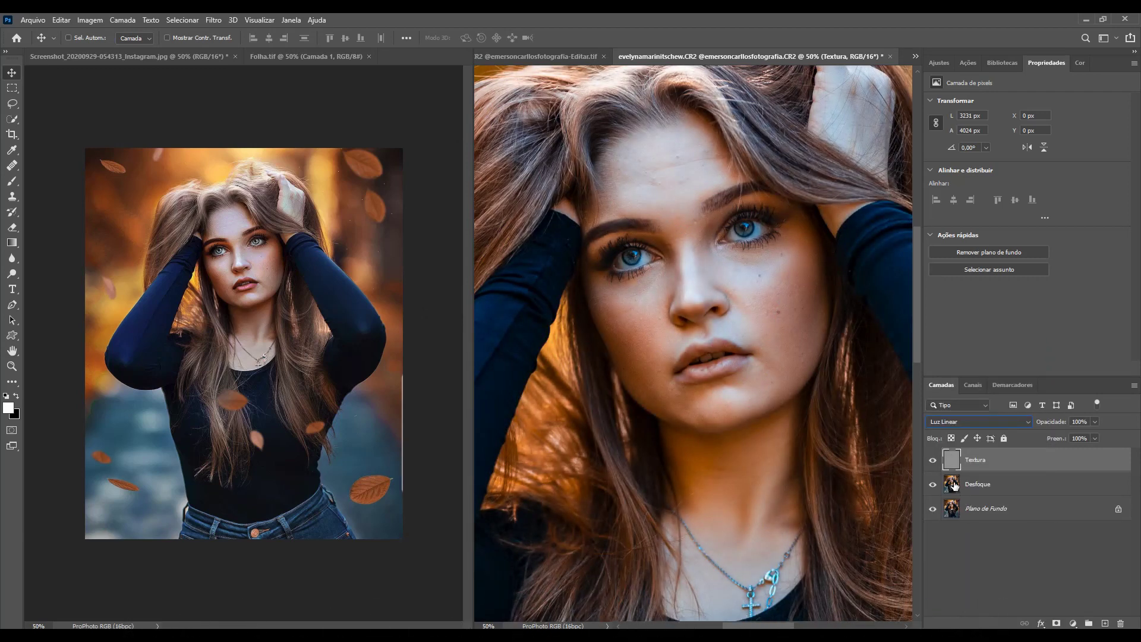
click(932, 462)
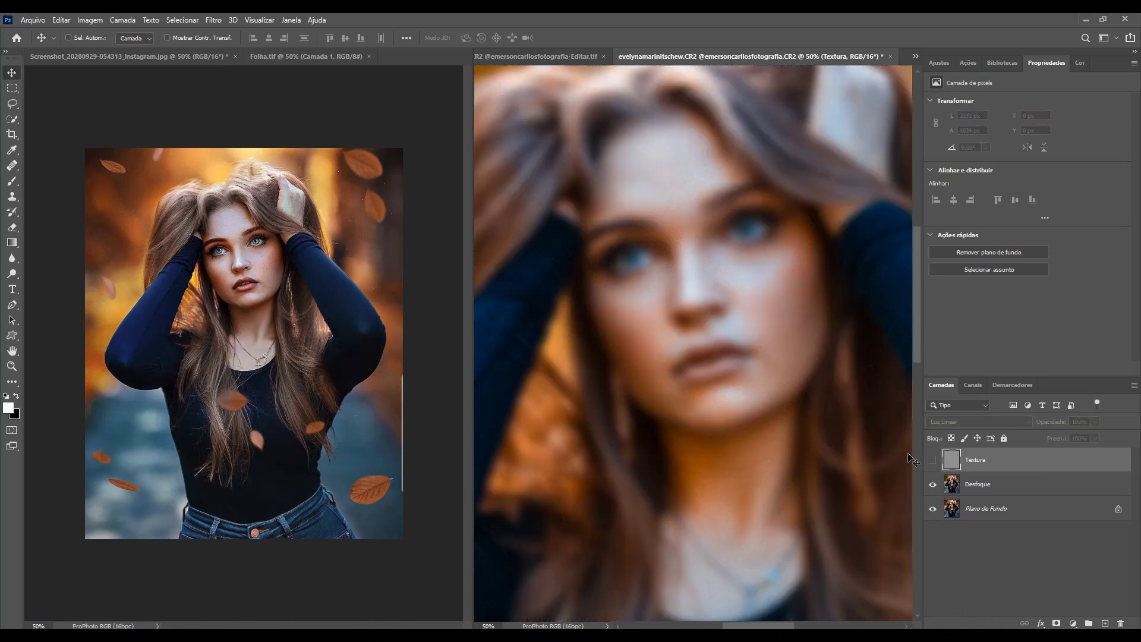
click(932, 462)
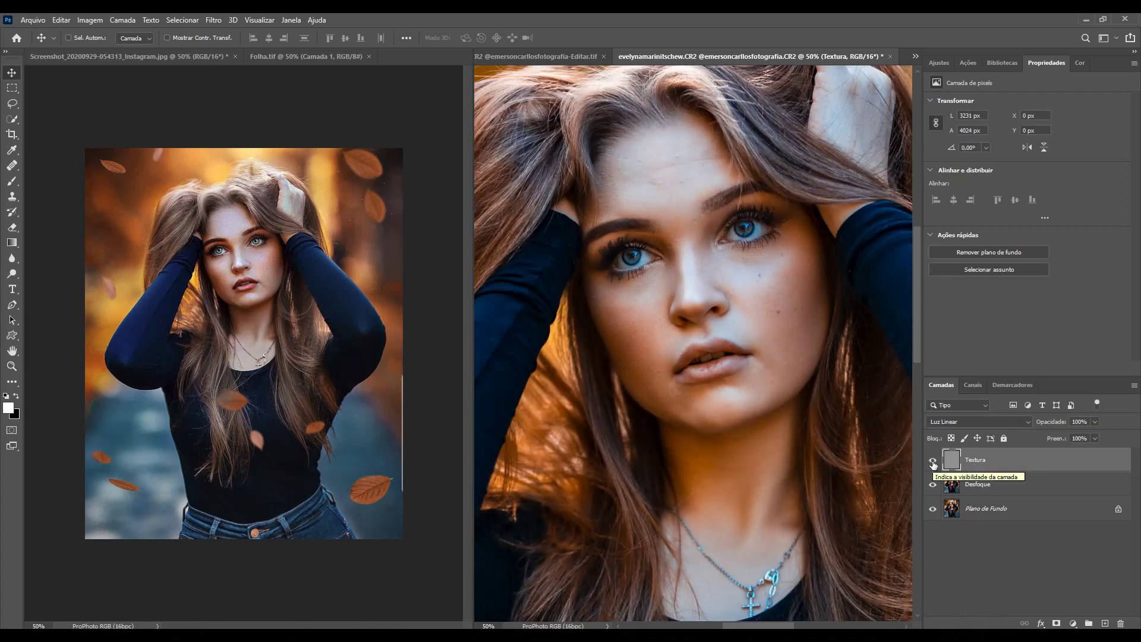
scroll(799, 357, down, 5)
scroll(799, 356, down, 3)
key(ctrl+1)
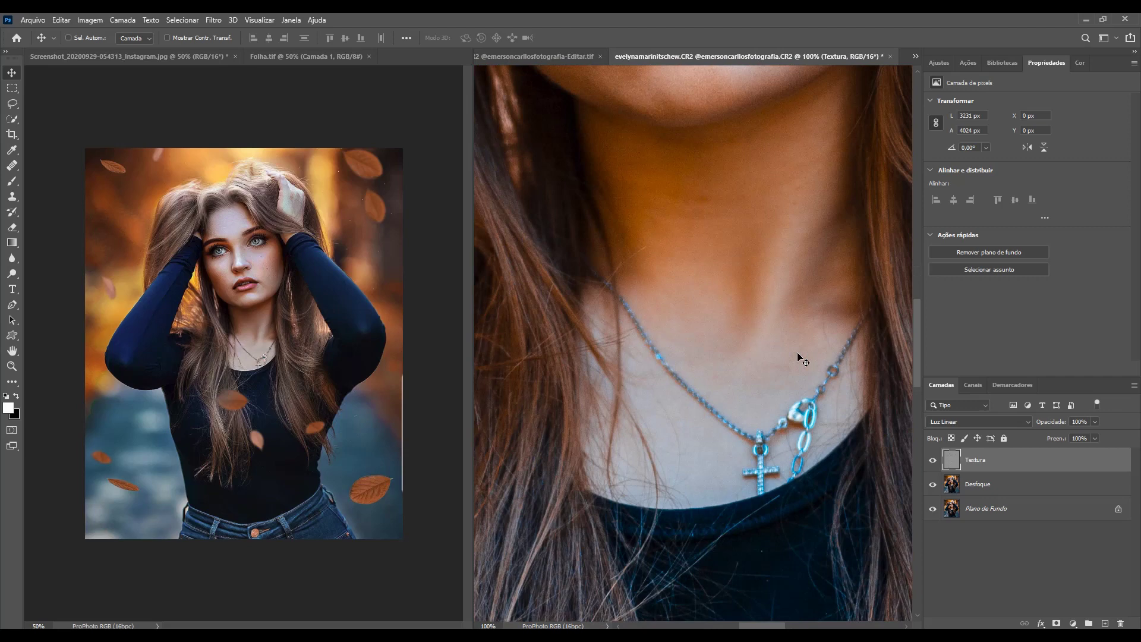
drag(663, 173, 693, 532)
scroll(743, 377, up, 1)
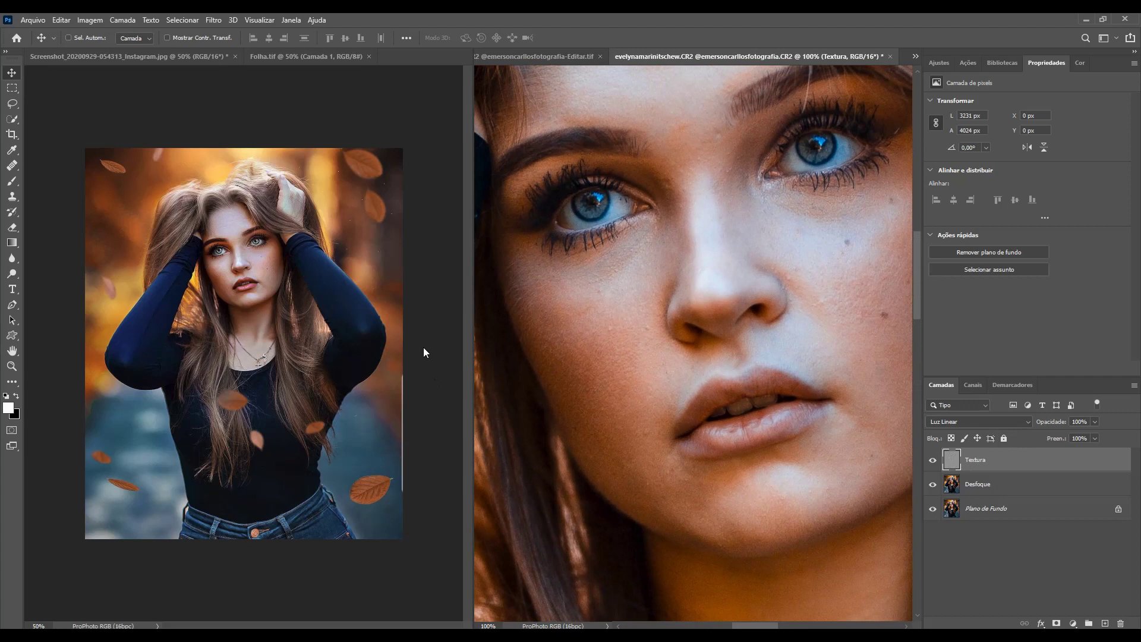
Sample clean skin with the Healing Brush at size 45 and heal the dark cheek blemish.
click(15, 167)
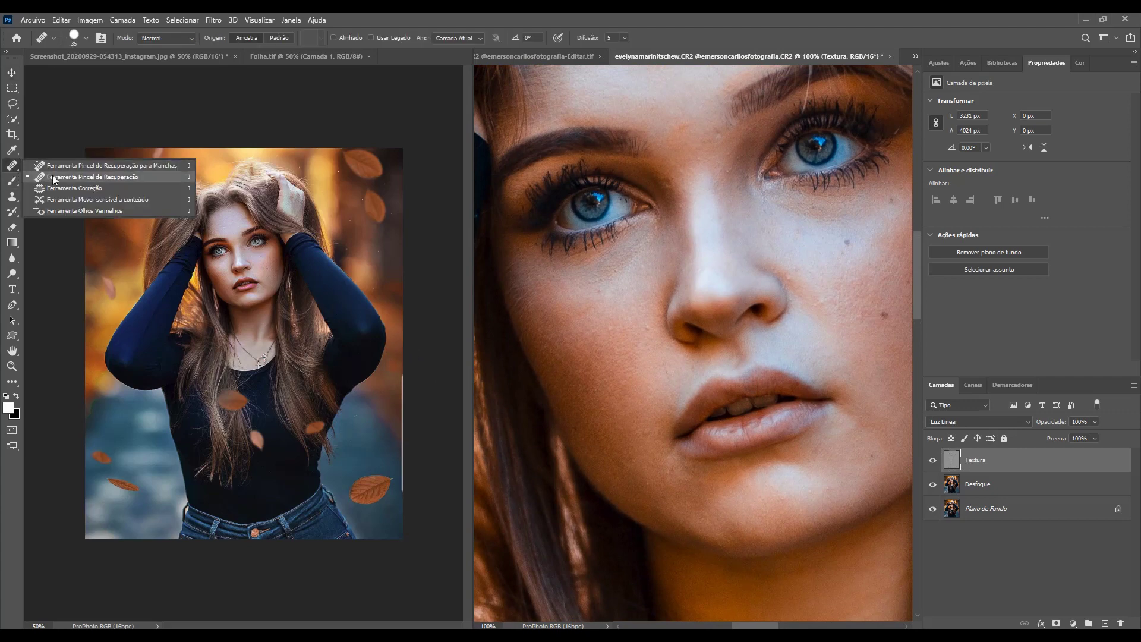
click(54, 177)
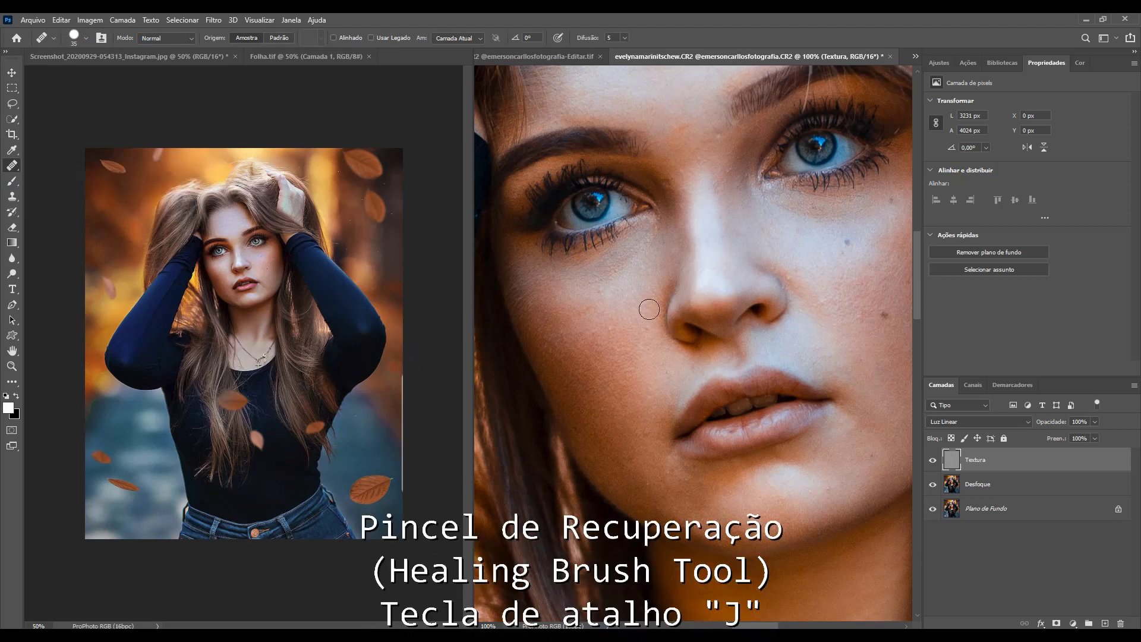
alt+click(624, 349)
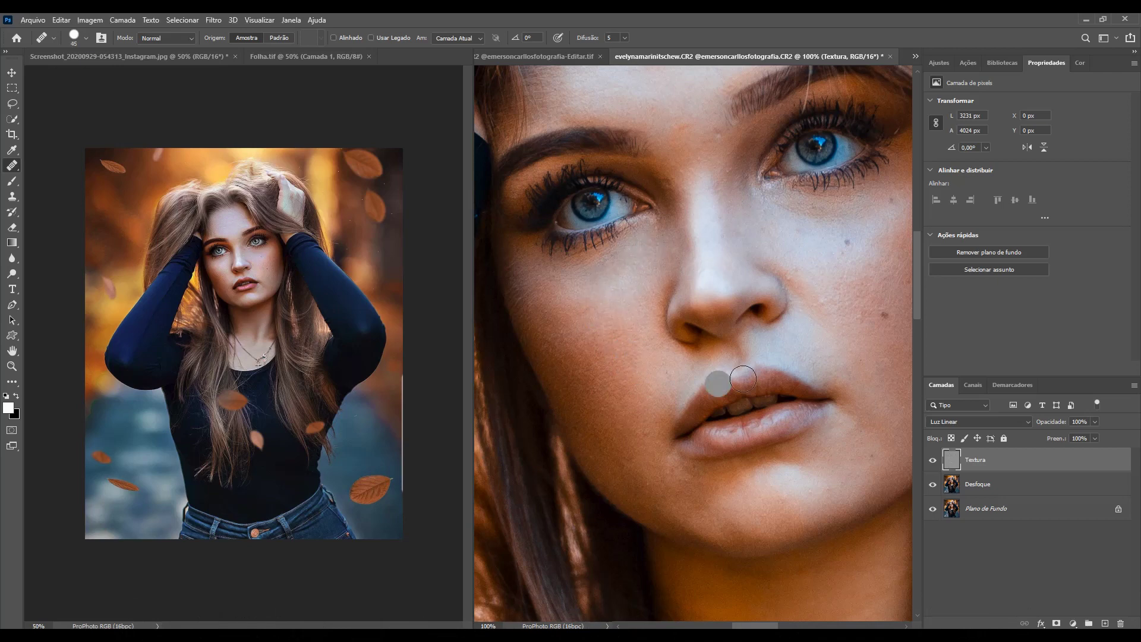
scroll(713, 374, right, 3)
key(bracketright)
click(739, 207)
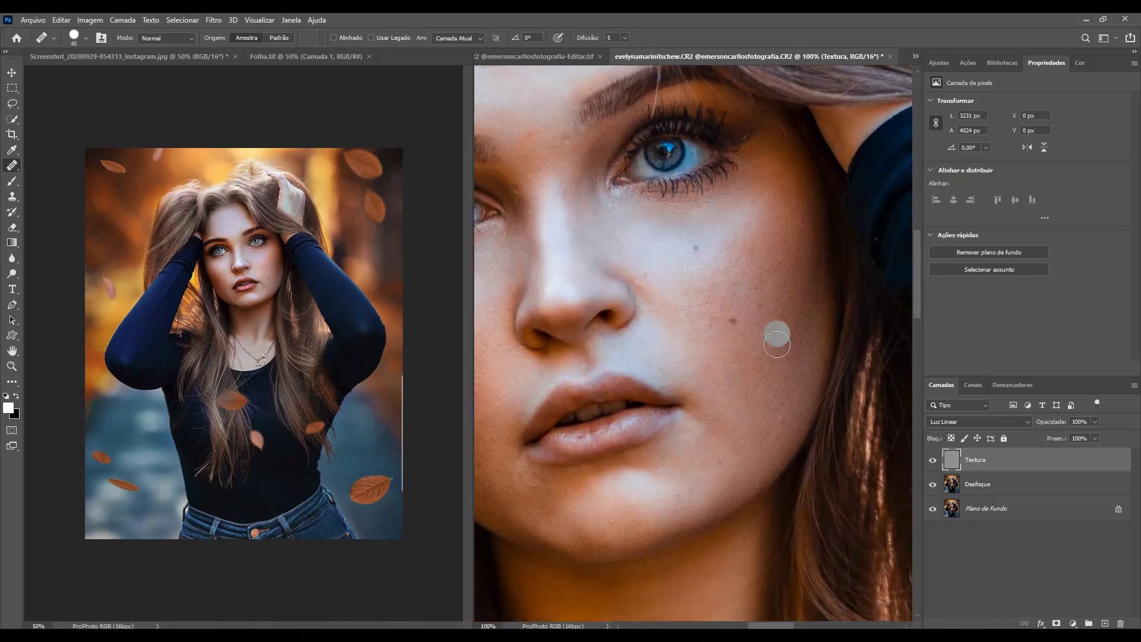
Shrink the healing brush to 20, toggle Plano de Fundo visibility, and view the Instagram screenshot.
scroll(781, 324, up, 1)
scroll(781, 324, left, 1)
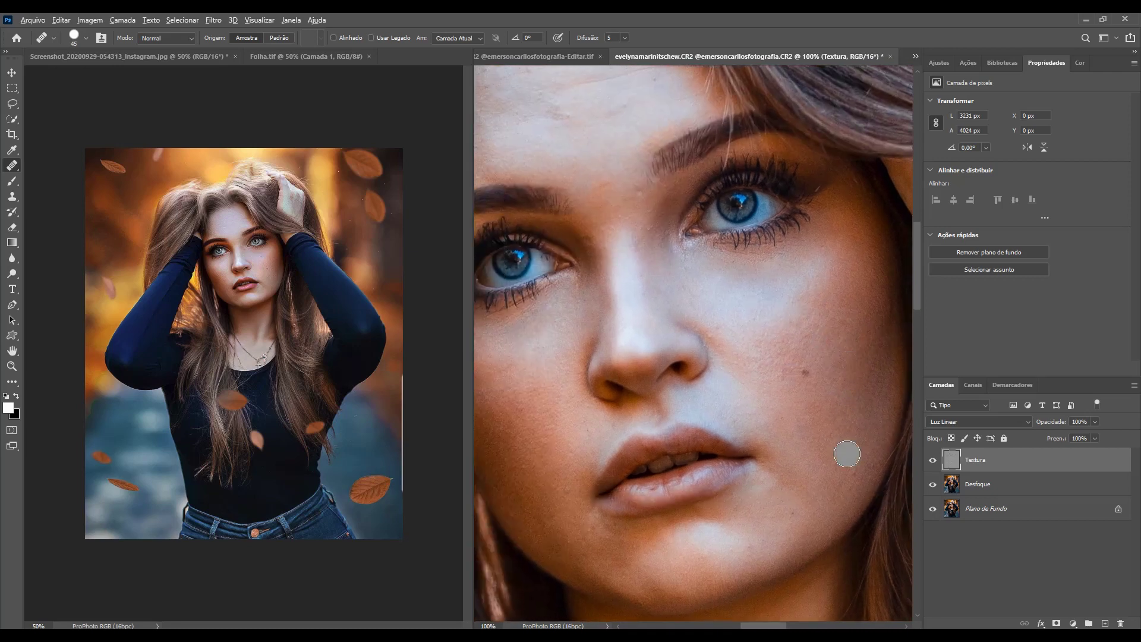
scroll(642, 370, up, 2)
scroll(642, 369, left, 1)
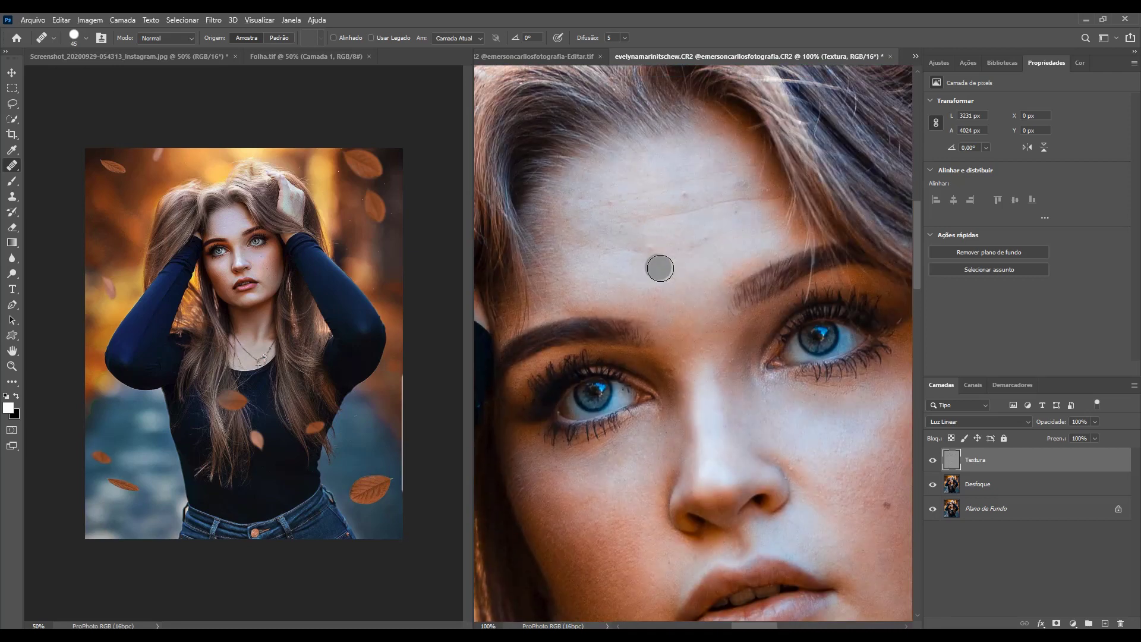
key(bracketleft)
key(bracketleft)
key(bracketleft)
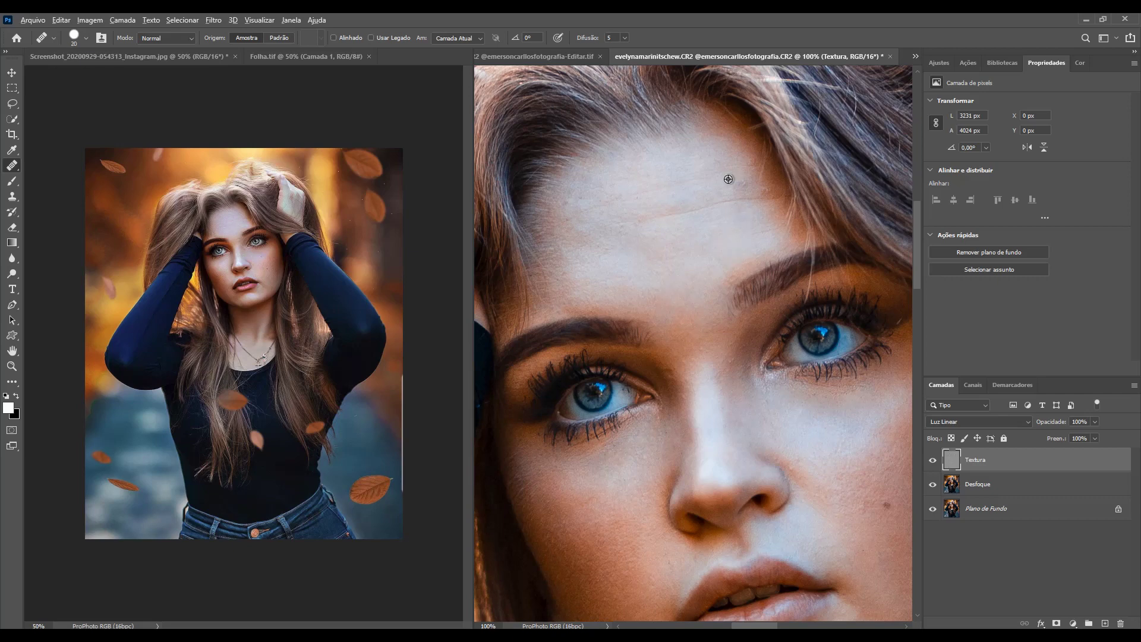
scroll(710, 234, down, 1)
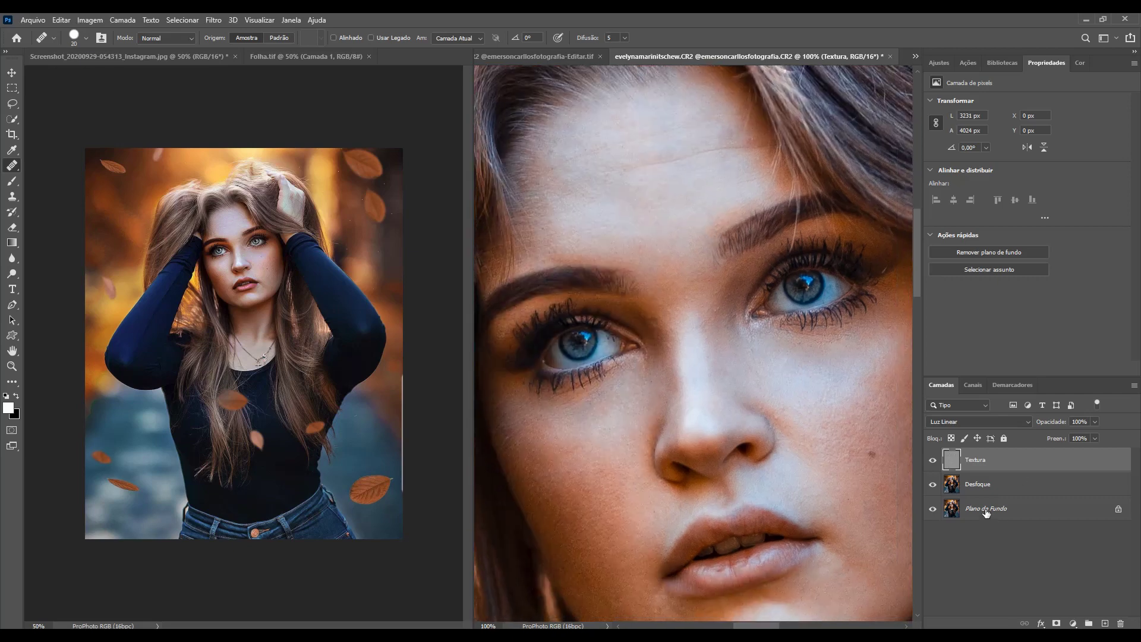
click(932, 509)
scroll(685, 285, up, 1)
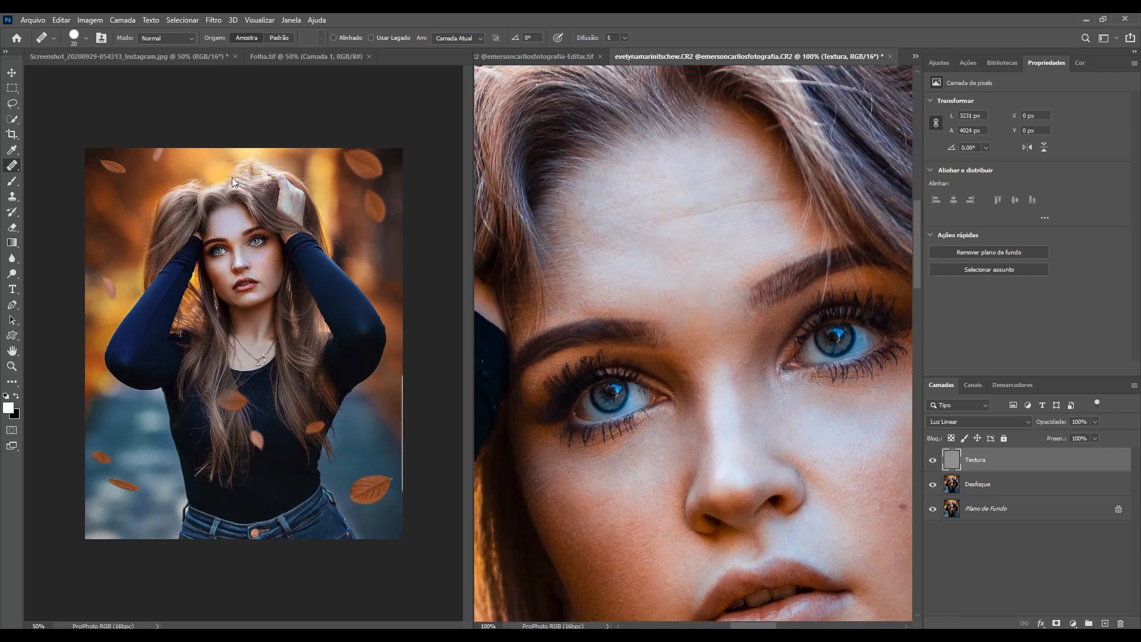
click(158, 56)
Fit the Instagram reference on screen, then heal a small forehead spot on the portrait.
key(ctrl+0)
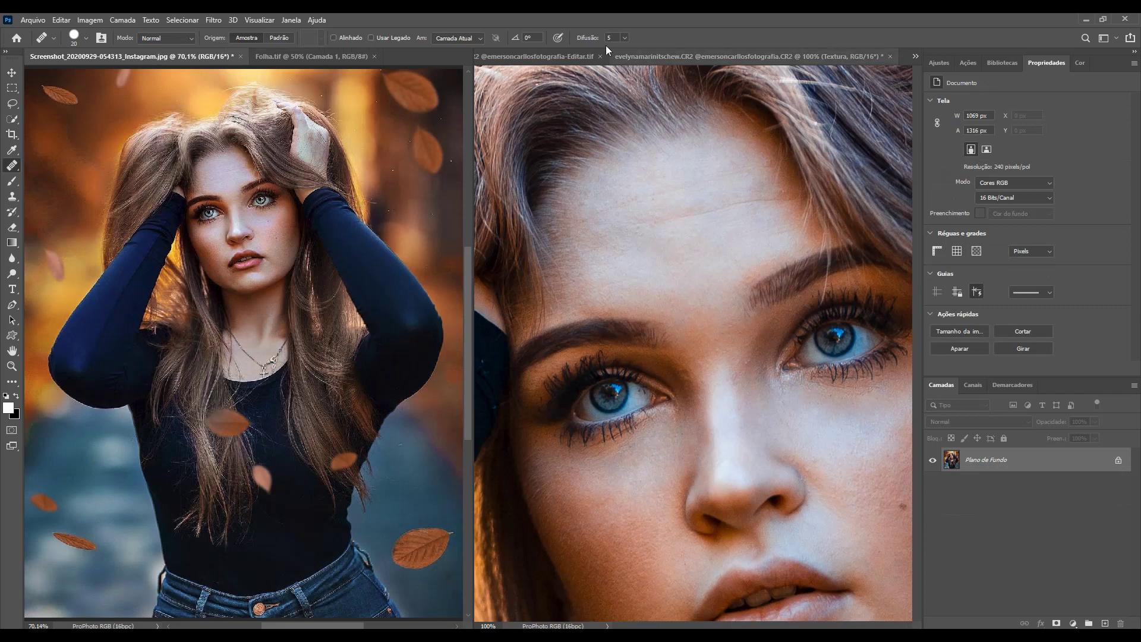
click(666, 56)
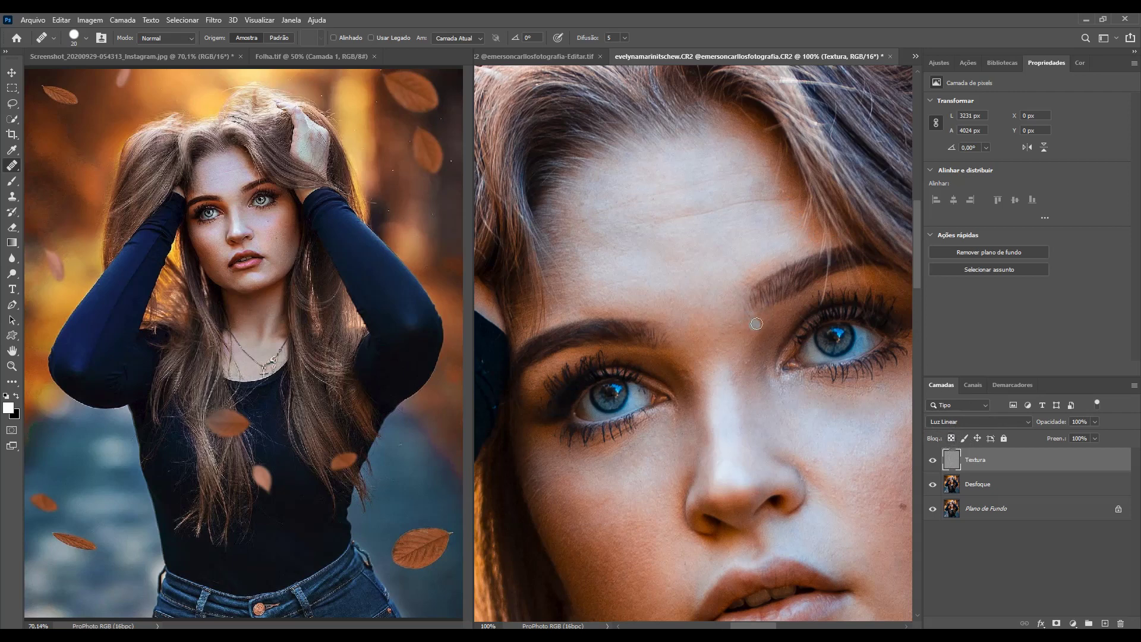
click(656, 226)
key(b)
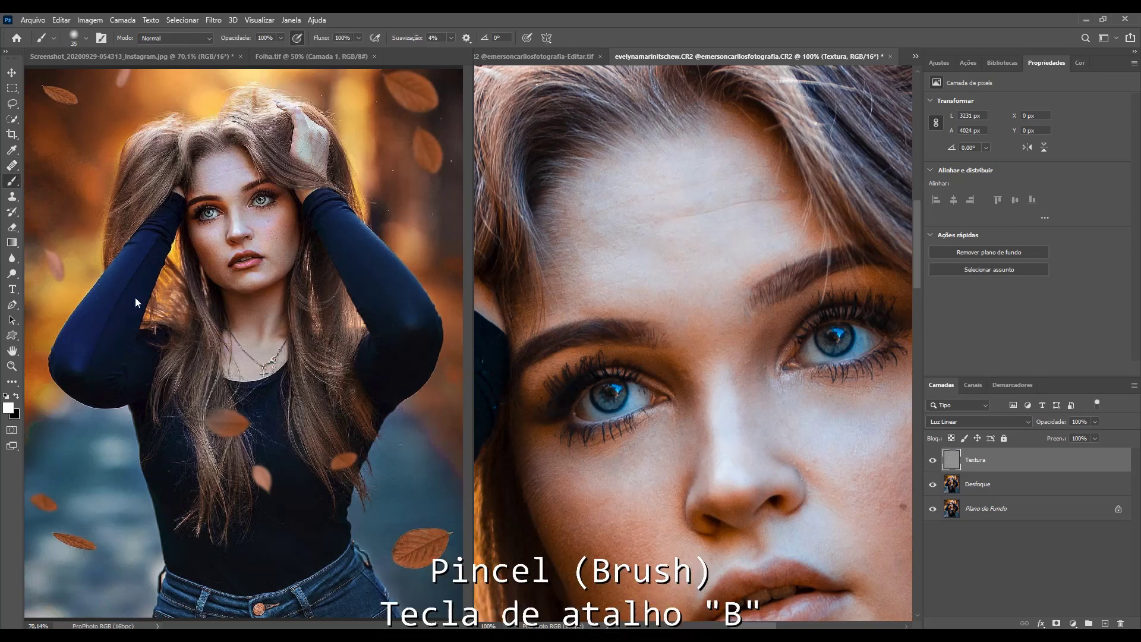
Set the foreground colour to neutral grey 808080.
click(8, 408)
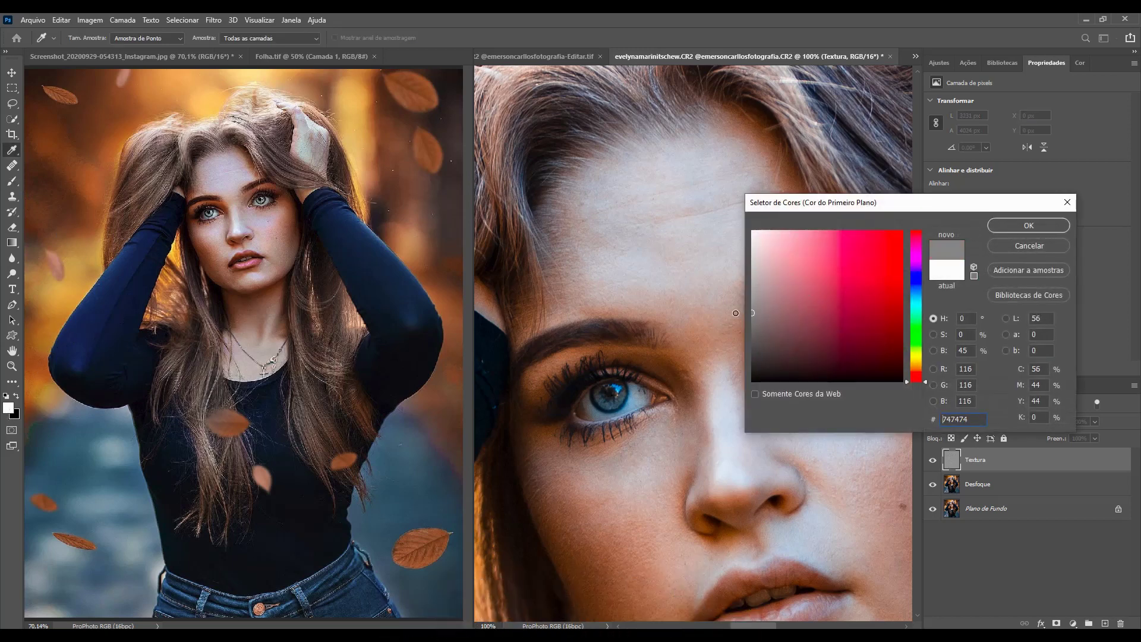
mouse_move(808, 297)
mouse_down()
mouse_move(748, 315)
mouse_move(737, 296)
mouse_up()
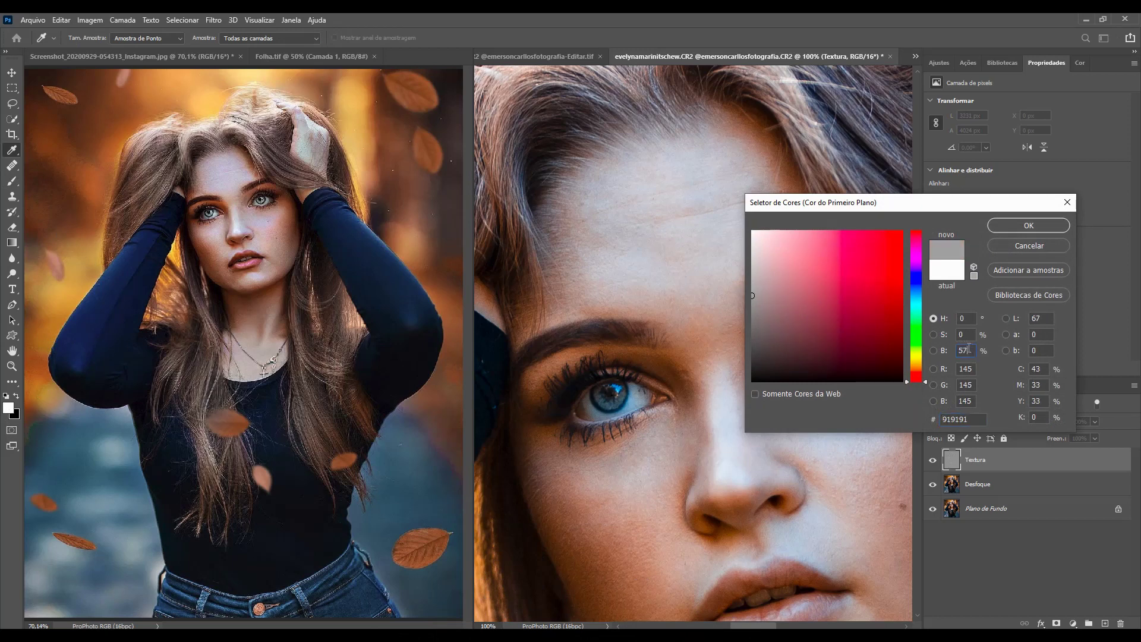
key(BackSpace)
text(0)
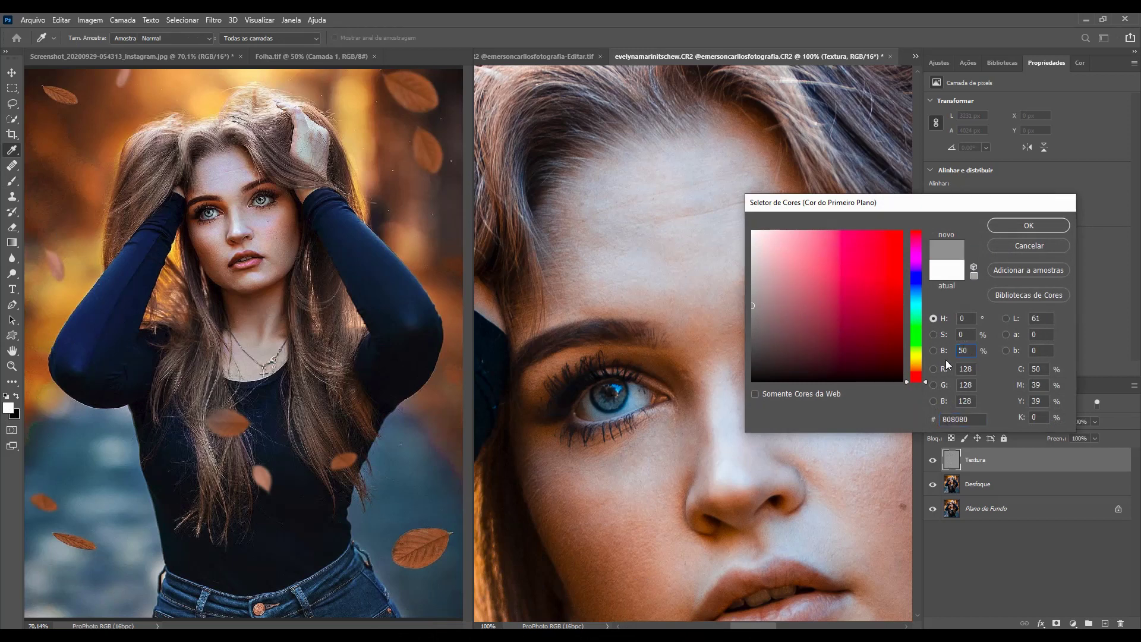
key(Return)
key(b)
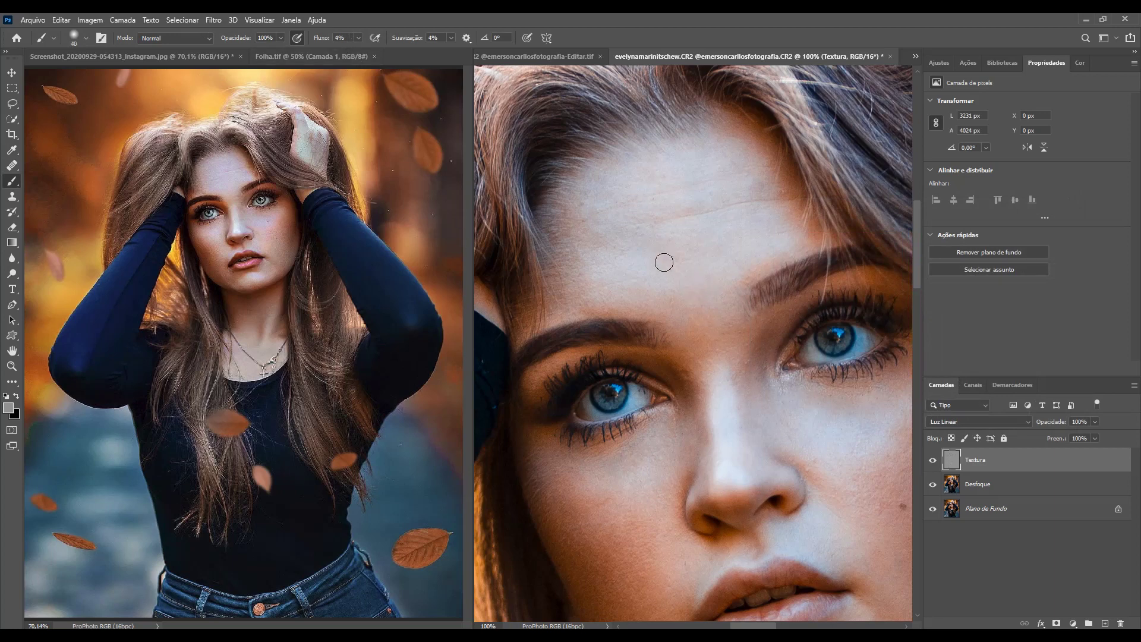
Paint grey over the forehead wrinkle with a size-70 low-flow brush, then view the whole portrait.
key(bracketright)
key(bracketright)
key(bracketright)
mouse_move(667, 216)
mouse_down()
mouse_move(754, 196)
mouse_move(705, 217)
mouse_move(601, 204)
mouse_move(721, 180)
mouse_up()
mouse_move(661, 275)
mouse_down()
mouse_move(707, 226)
mouse_move(644, 252)
mouse_move(695, 247)
mouse_move(737, 287)
mouse_up()
key(ctrl+0)
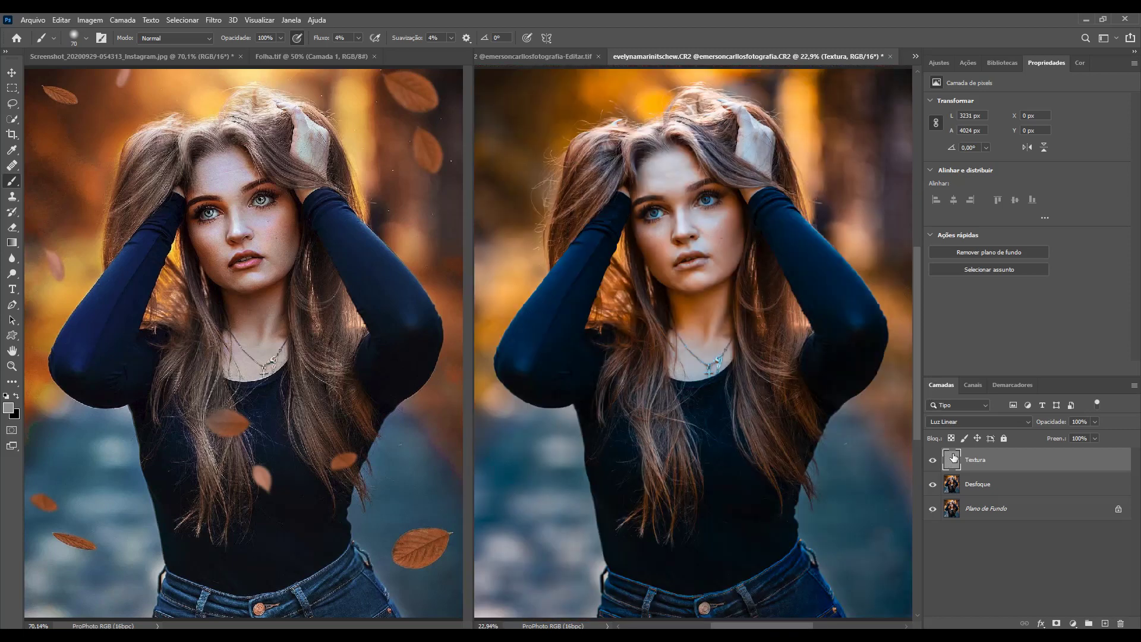
Add an empty layer above Desfoque and zoom in closely on the mouth.
click(977, 485)
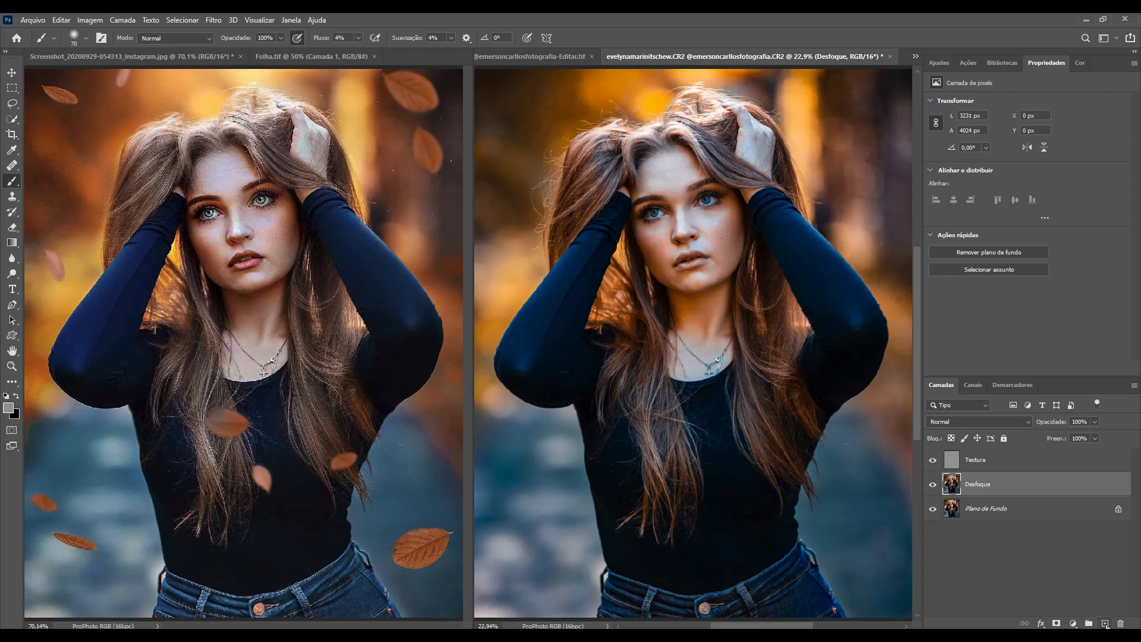
click(1105, 623)
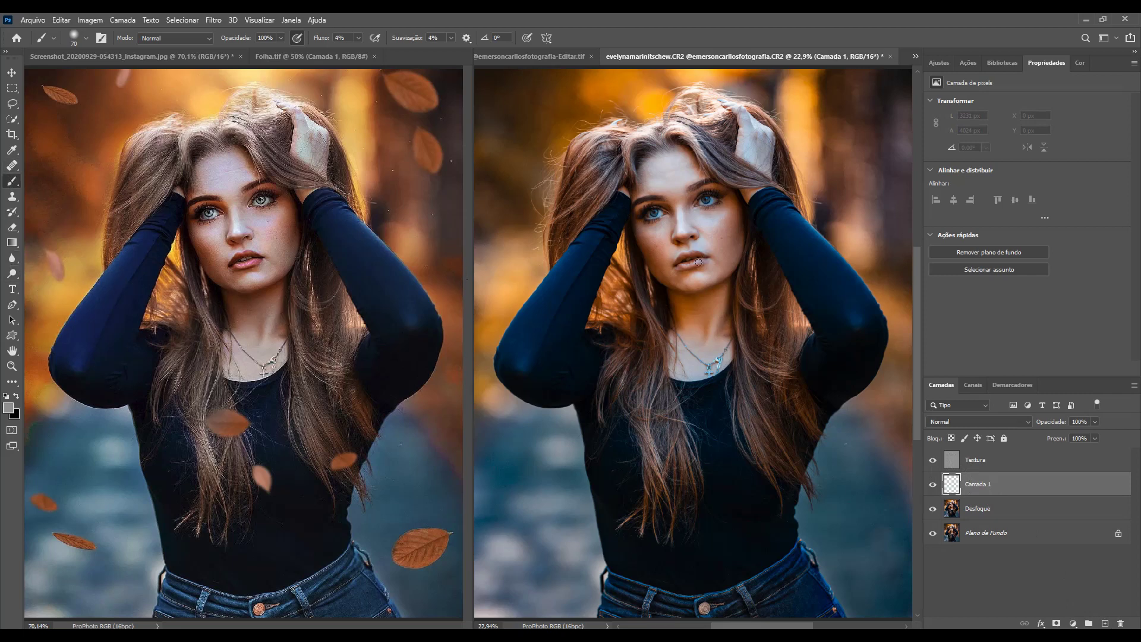
key(z)
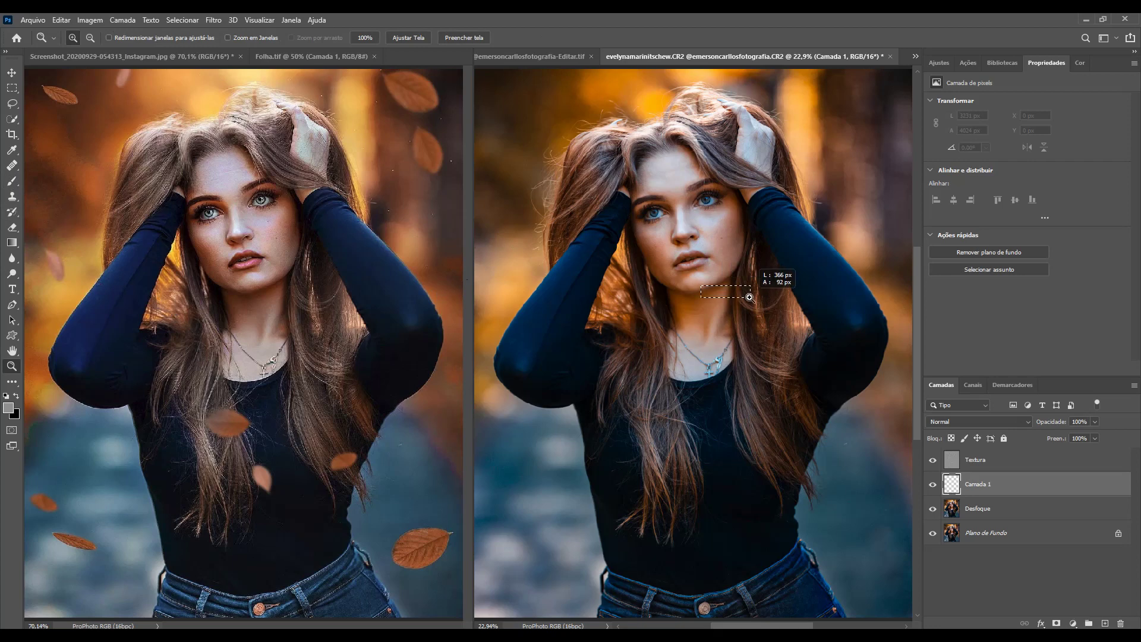
drag(700, 286, 658, 226)
key(b)
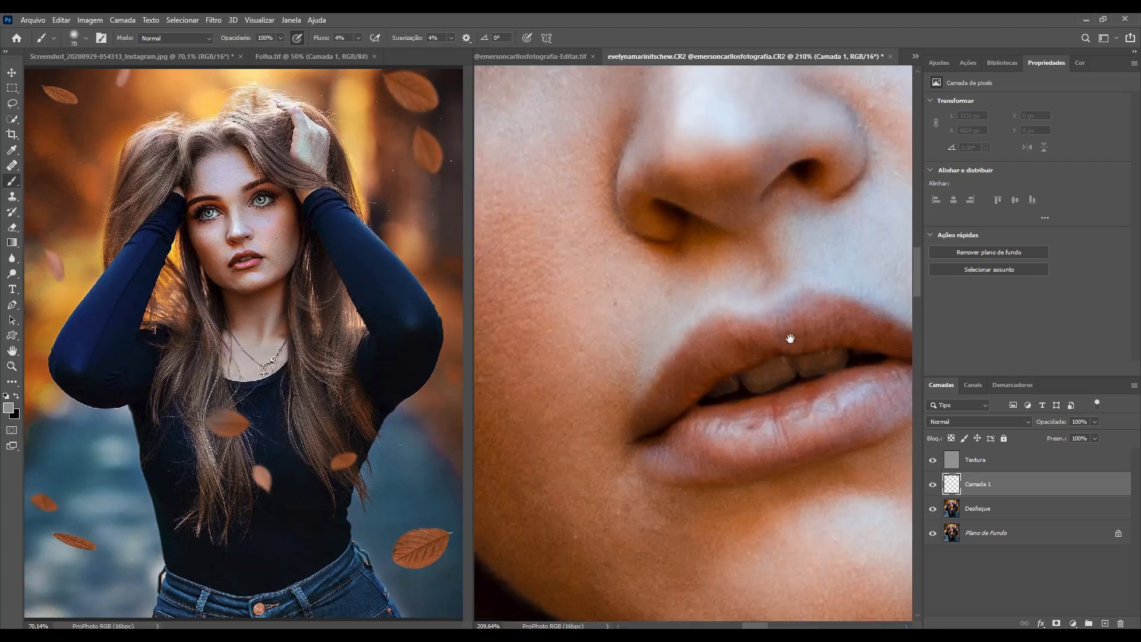
drag(790, 334, 709, 268)
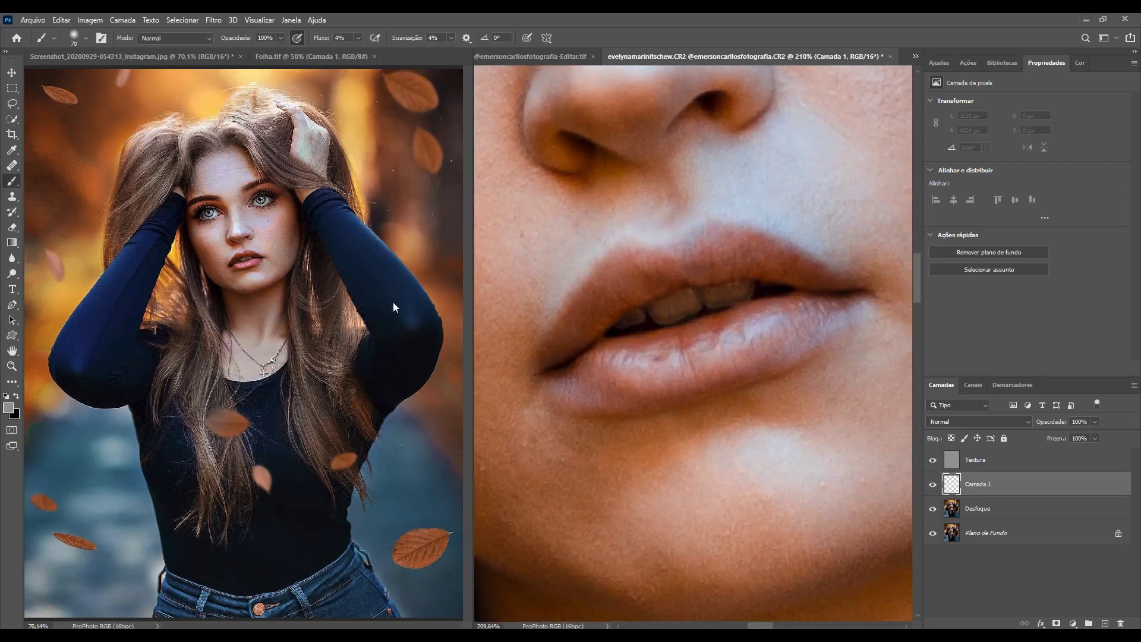
Paint a sampled lip tone over both lips, then add another empty layer.
alt+click(242, 254)
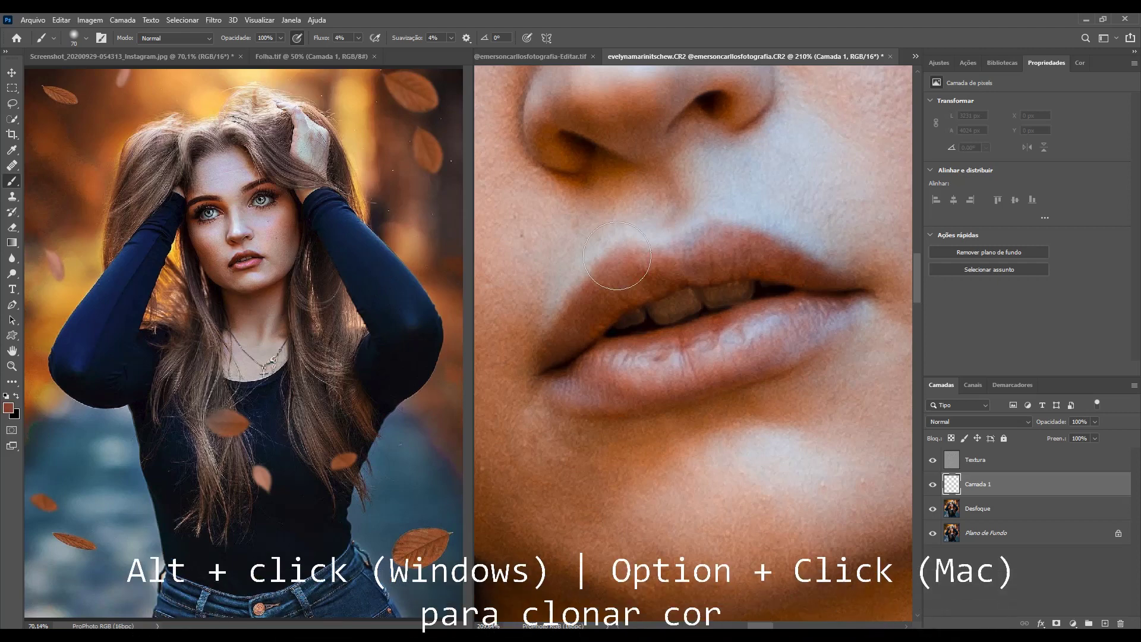
mouse_move(617, 256)
mouse_down()
mouse_move(646, 263)
mouse_move(715, 232)
mouse_move(814, 279)
mouse_move(637, 388)
mouse_move(588, 366)
mouse_move(565, 378)
mouse_up()
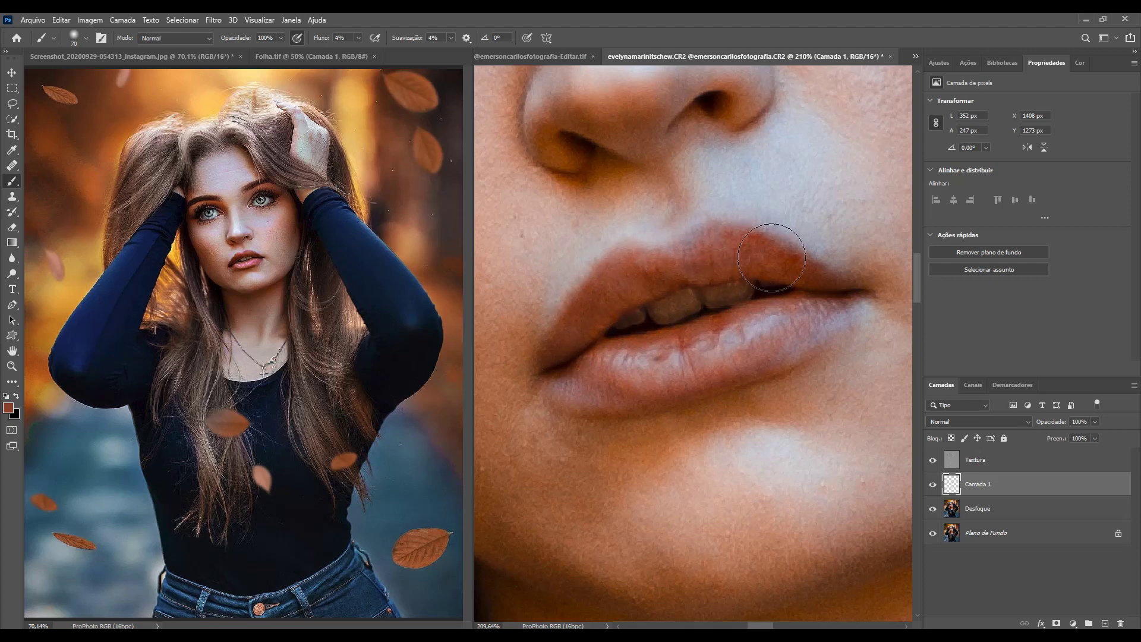
drag(797, 318, 547, 364)
click(933, 485)
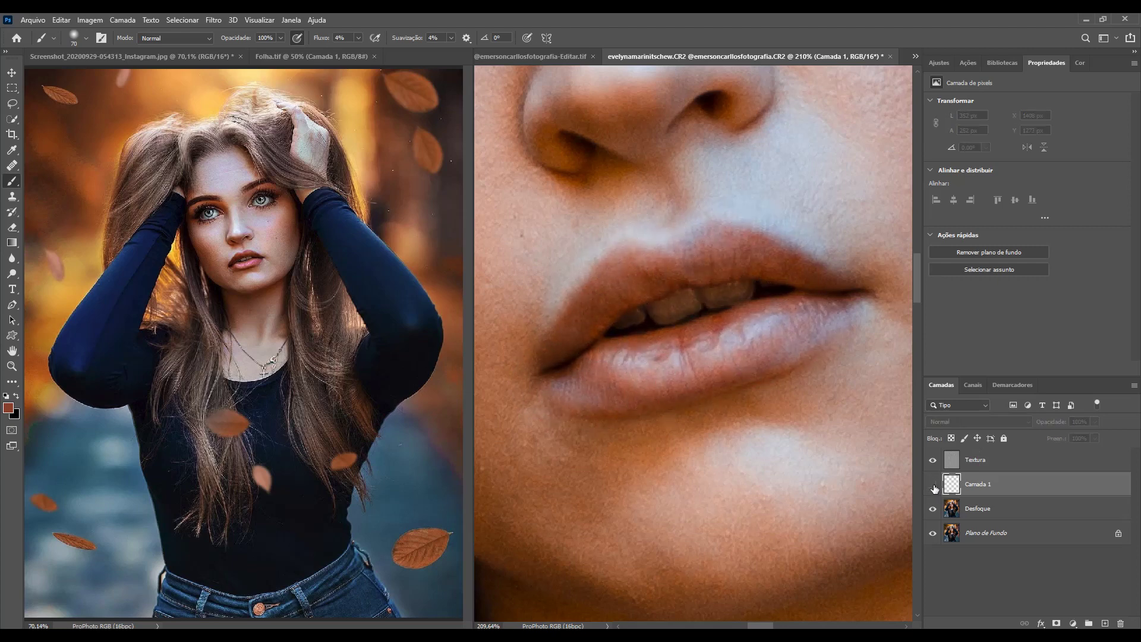
key(ctrl+0)
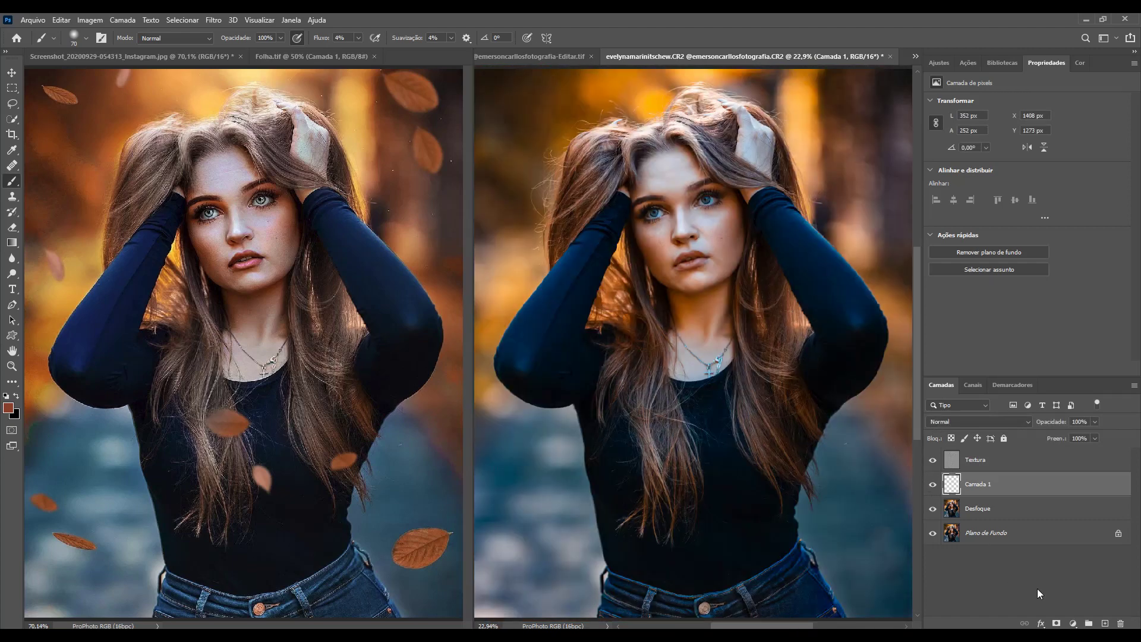
click(1106, 623)
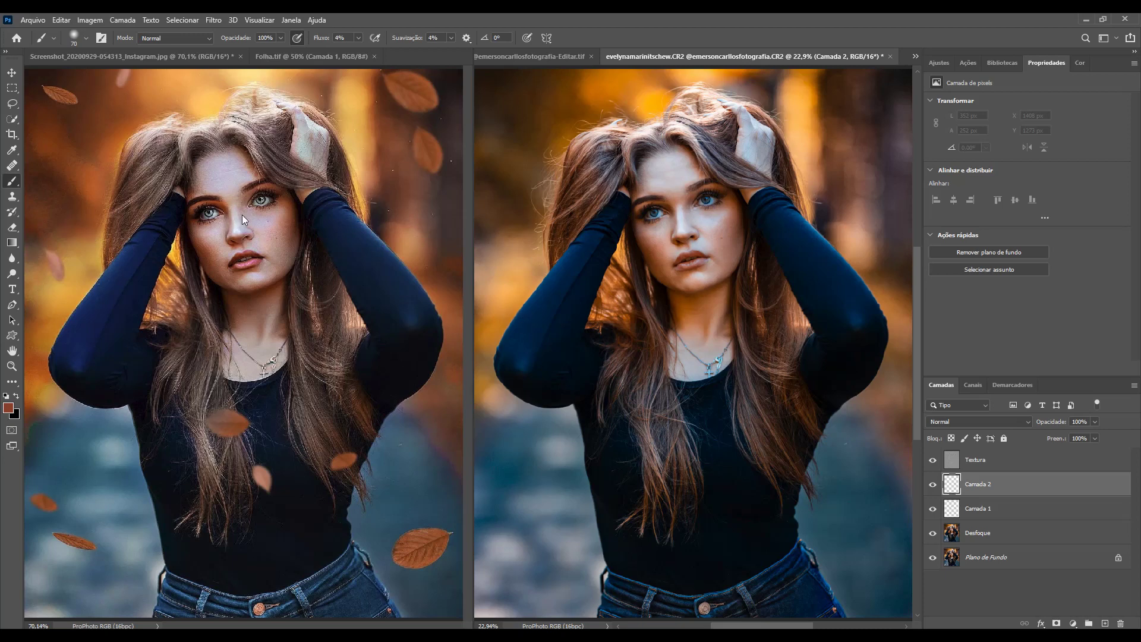
Softly paint a light forehead skin tone at brush size 175 and 4% flow on Camada 2.
alt+click(211, 172)
key(bracketright)
mouse_move(664, 172)
mouse_down()
mouse_move(674, 204)
mouse_move(657, 160)
mouse_move(676, 221)
mouse_move(664, 239)
mouse_move(725, 214)
mouse_move(720, 232)
mouse_move(697, 224)
mouse_move(722, 218)
mouse_move(726, 201)
mouse_up()
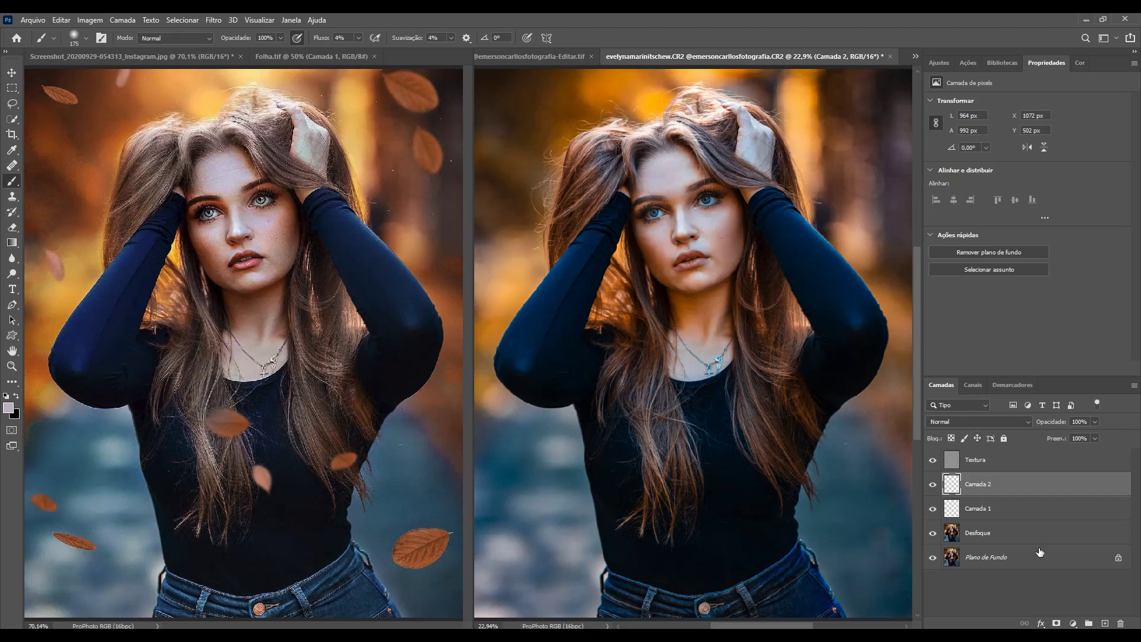
On a new Camada 3, paint a sampled reddish-brown tone over the cheek and forehead.
click(1105, 622)
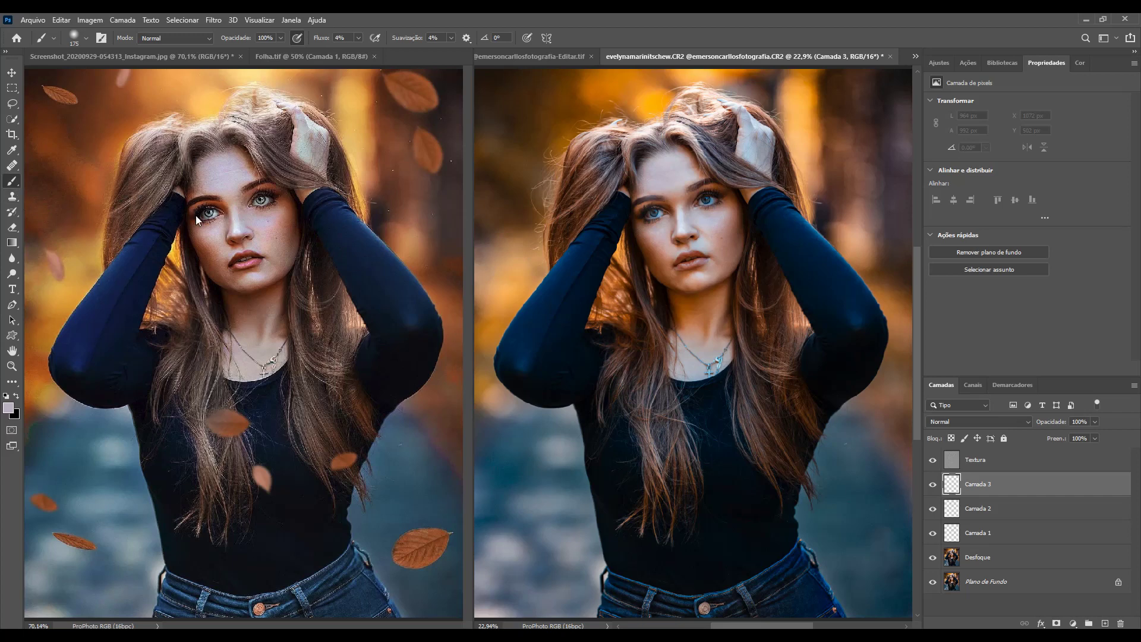
alt+click(202, 244)
drag(651, 248, 663, 289)
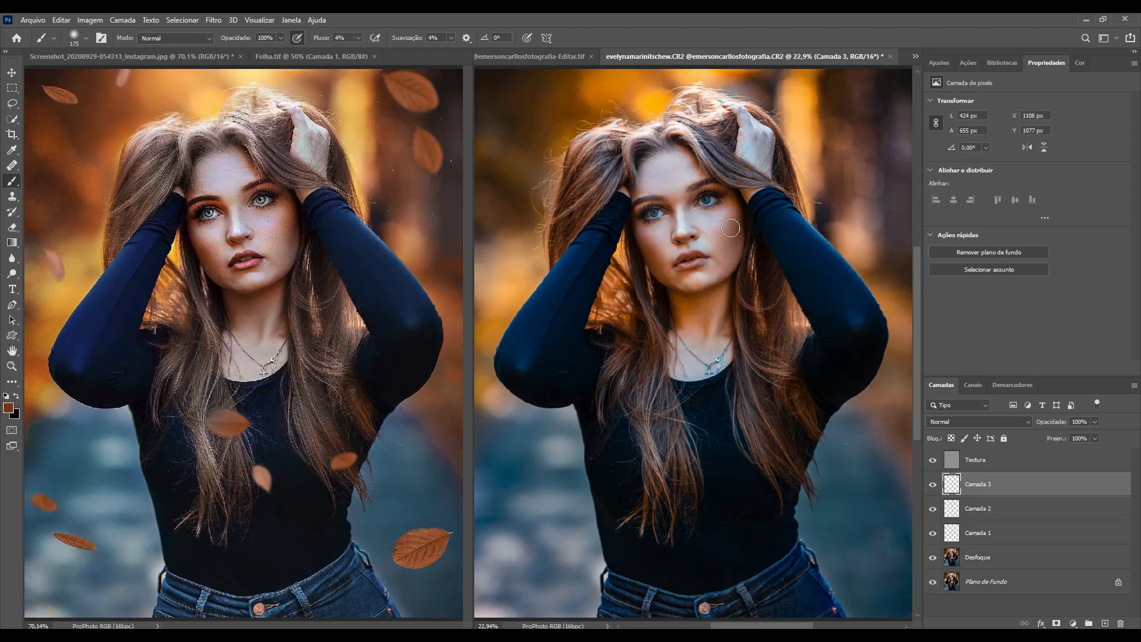
drag(730, 227, 732, 241)
drag(702, 174, 689, 132)
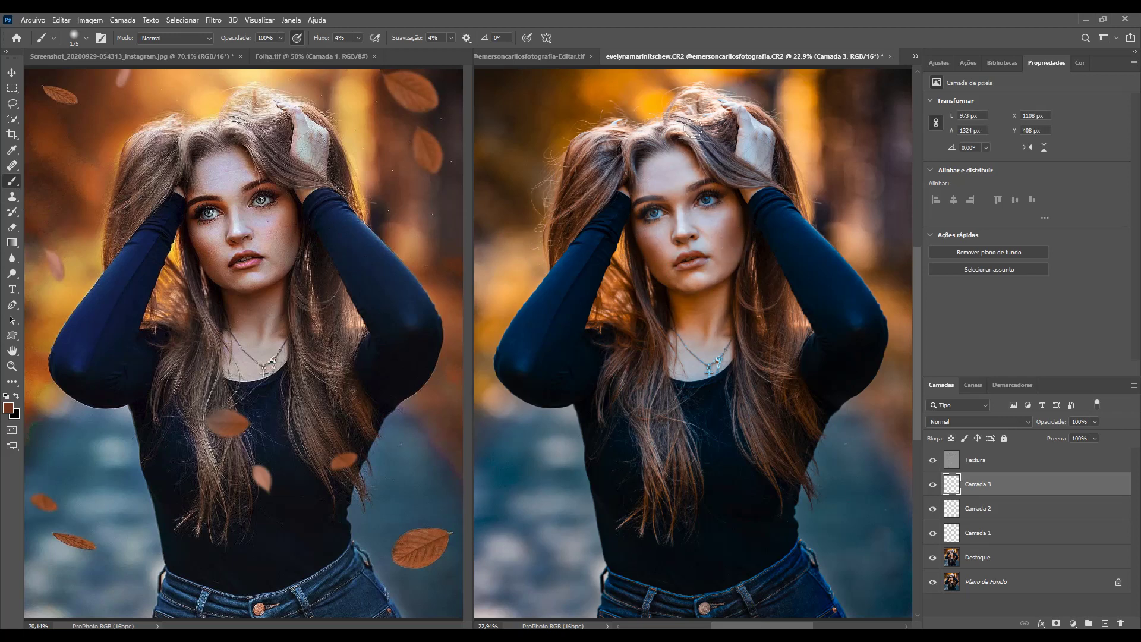
Group Textura through Desfoque as 'Sep Freq' and toggle its visibility to compare.
click(978, 560)
shift+click(987, 468)
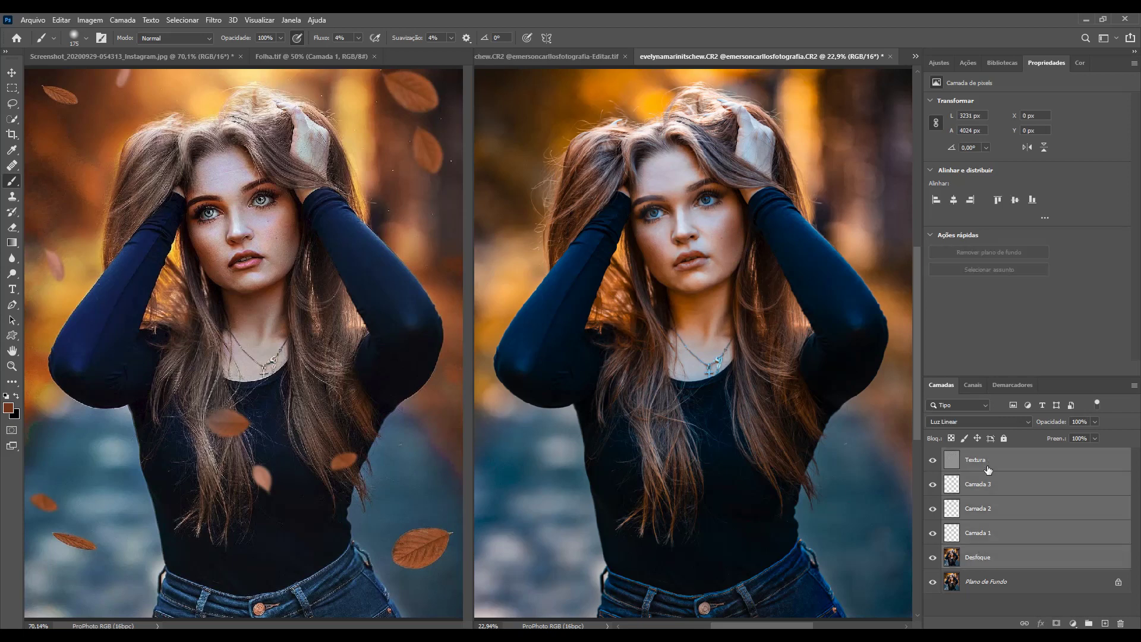
key(ctrl+g)
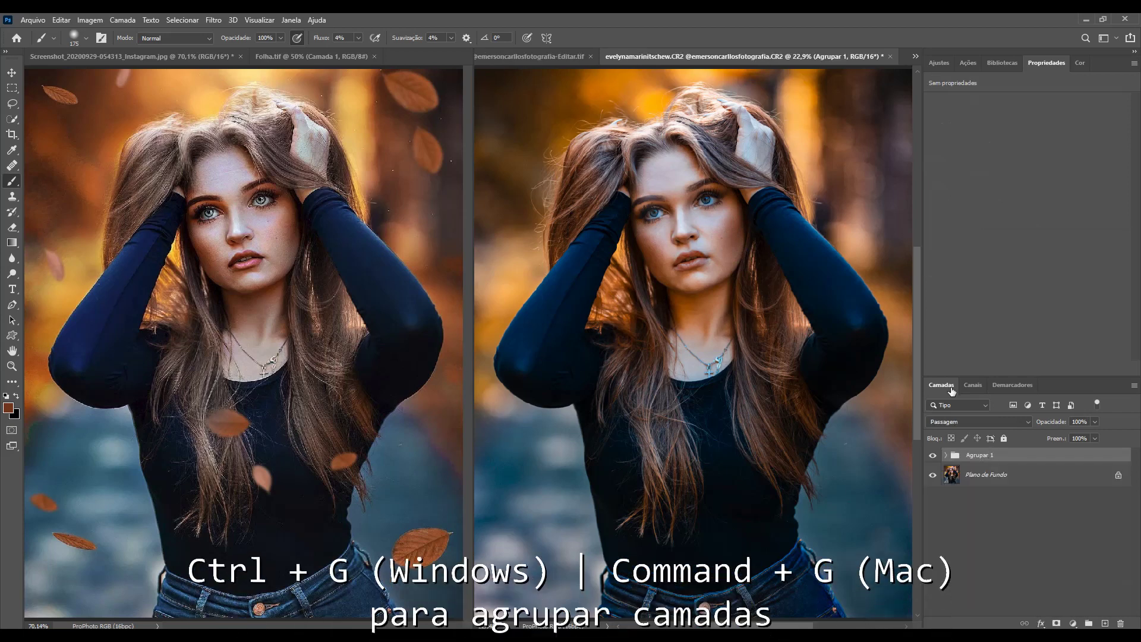
double_click(977, 455)
text(São)
text( Fred)
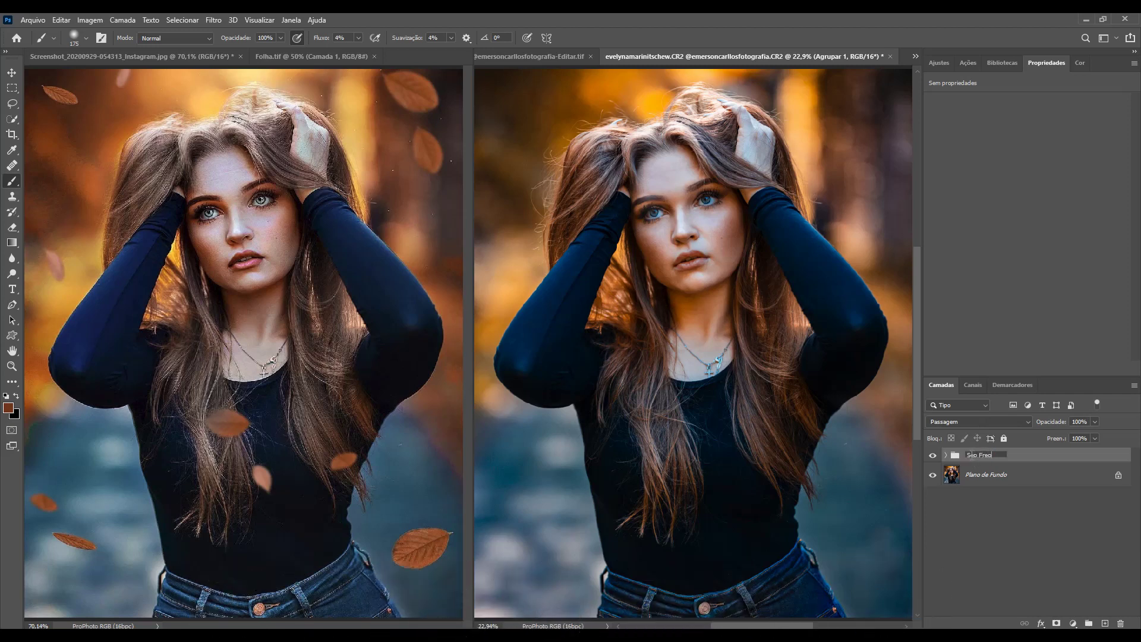
key(Return)
click(933, 456)
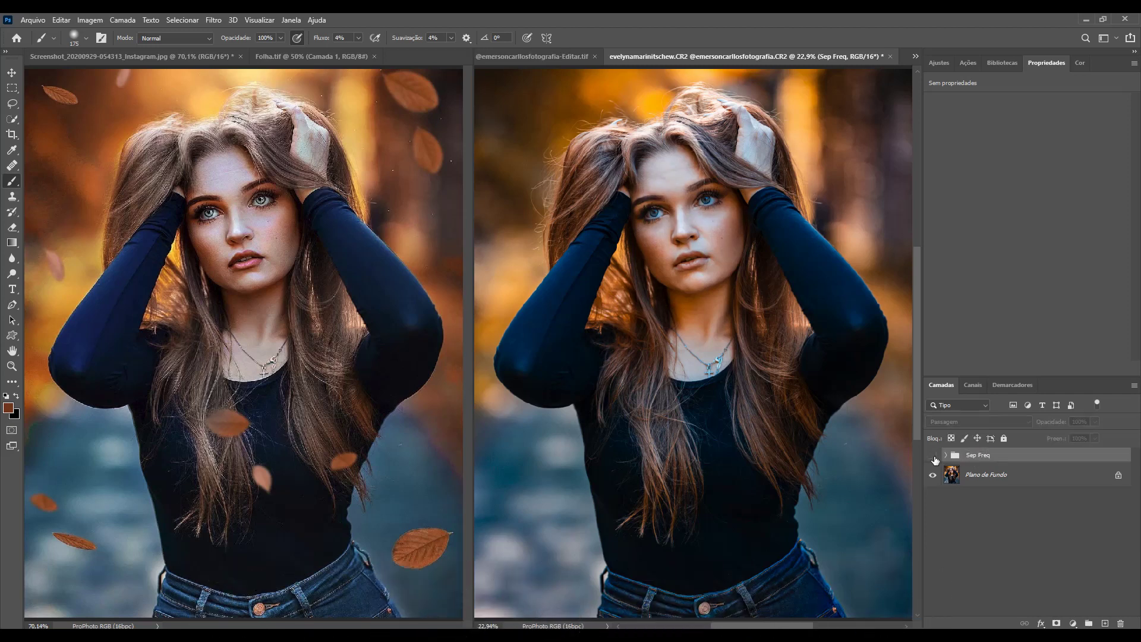
click(933, 455)
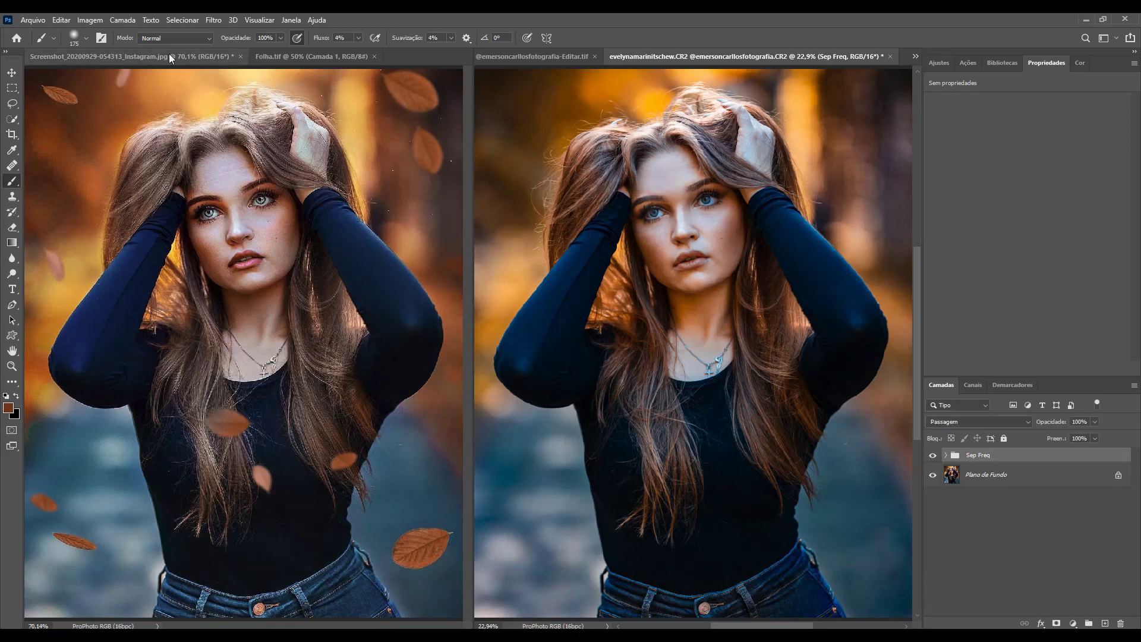
Check the reference screenshot at 100%, then add Camada 4 above Sep Freq at 50% zoom.
click(136, 58)
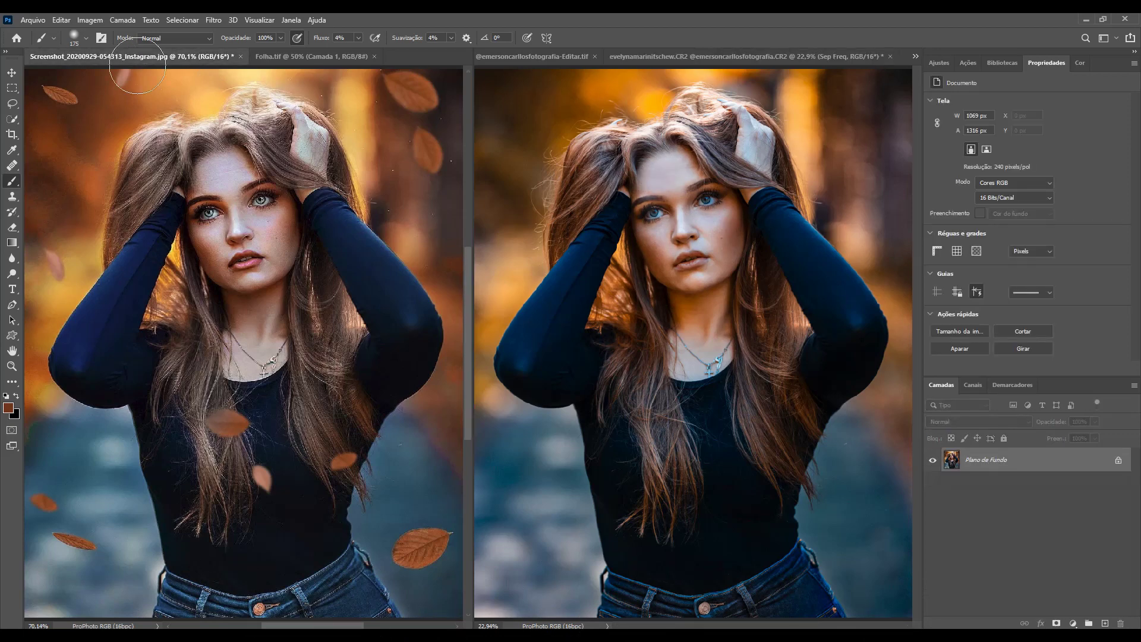
key(ctrl+1)
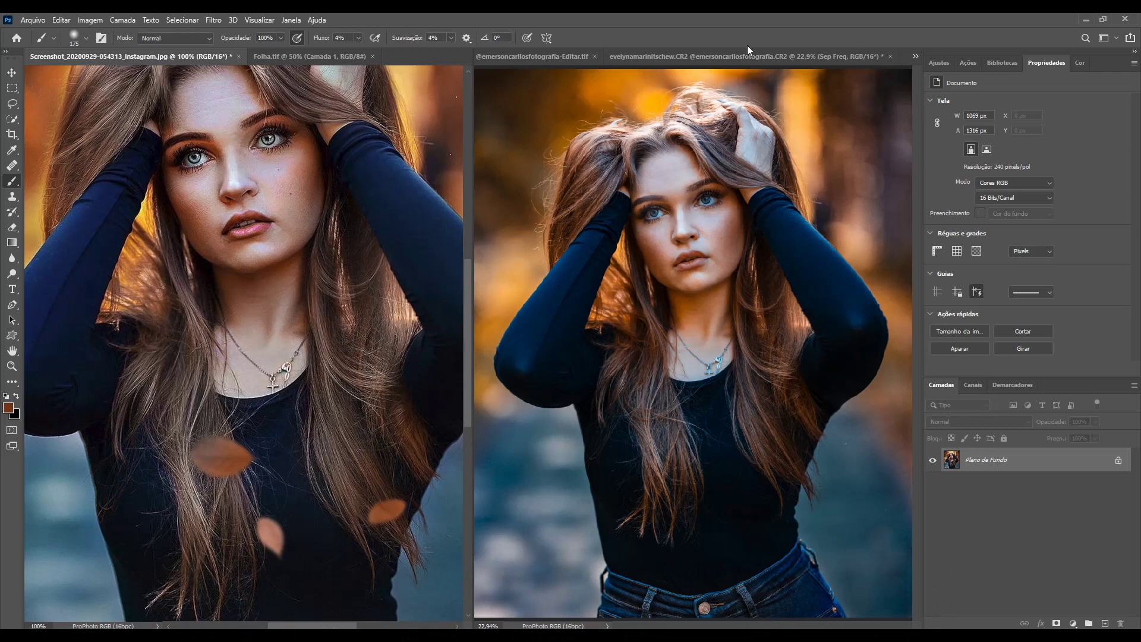
click(758, 58)
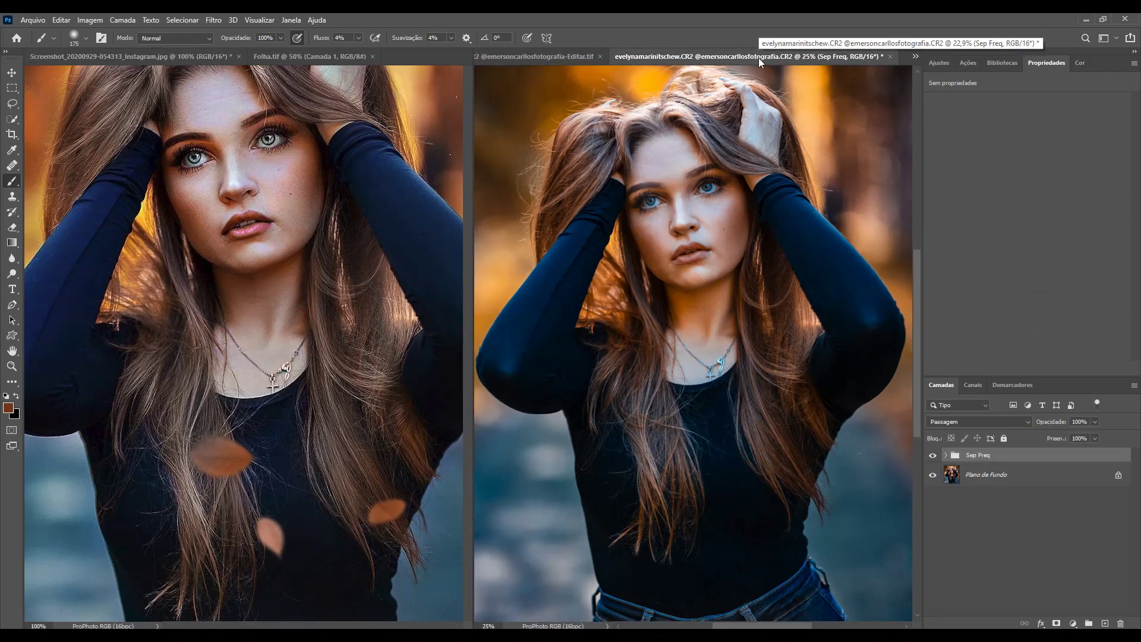
key(ctrl+plus)
key(ctrl+plus)
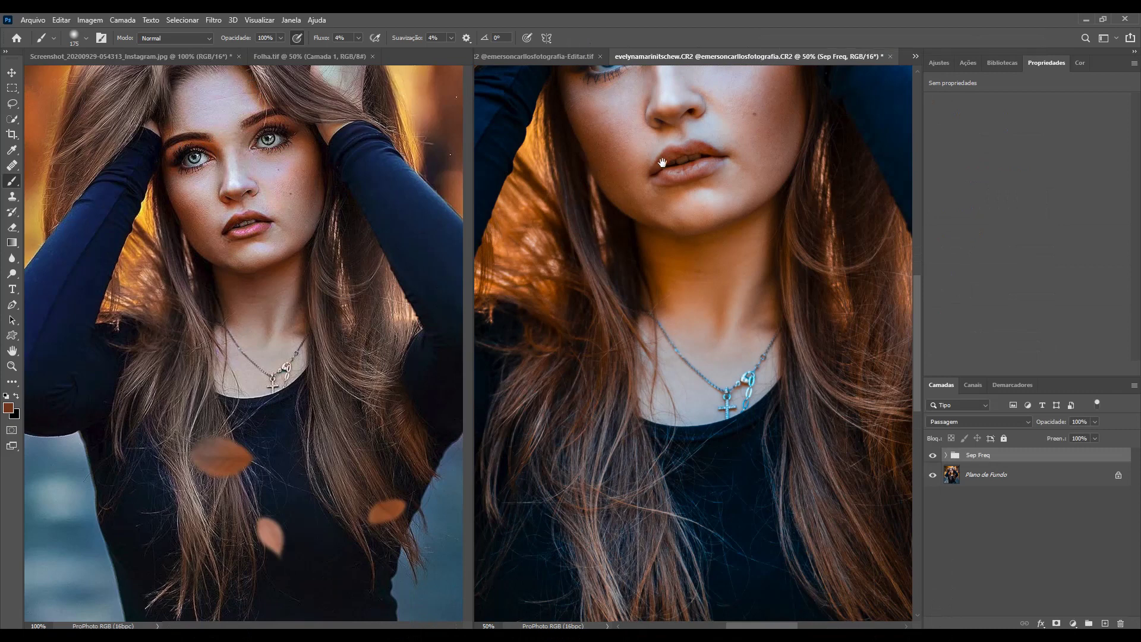
drag(662, 162, 650, 275)
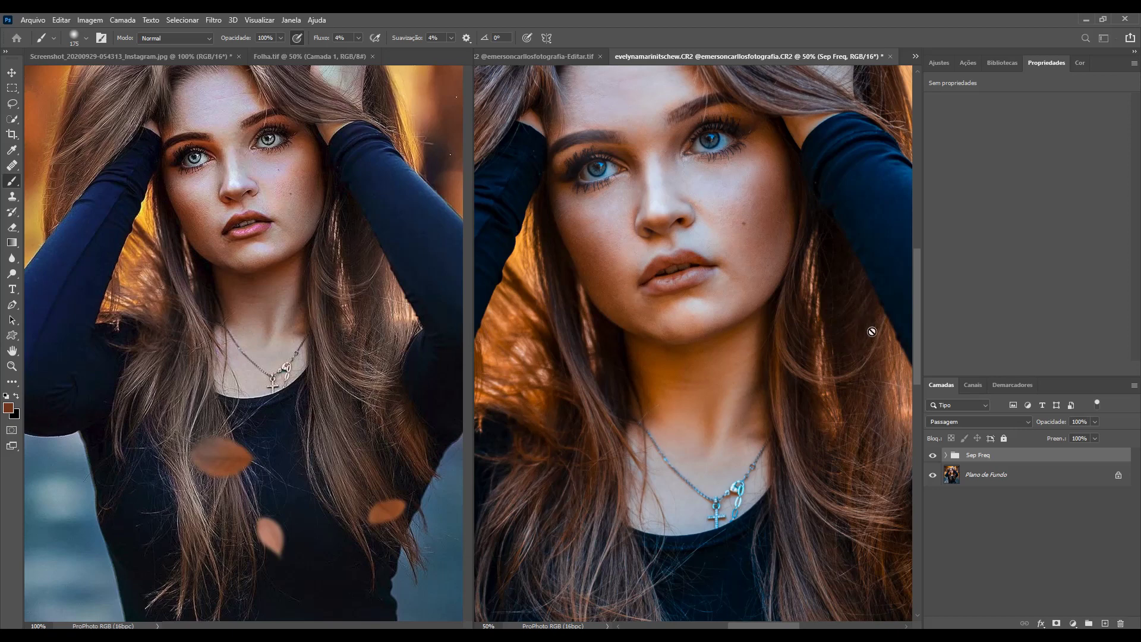
click(1104, 623)
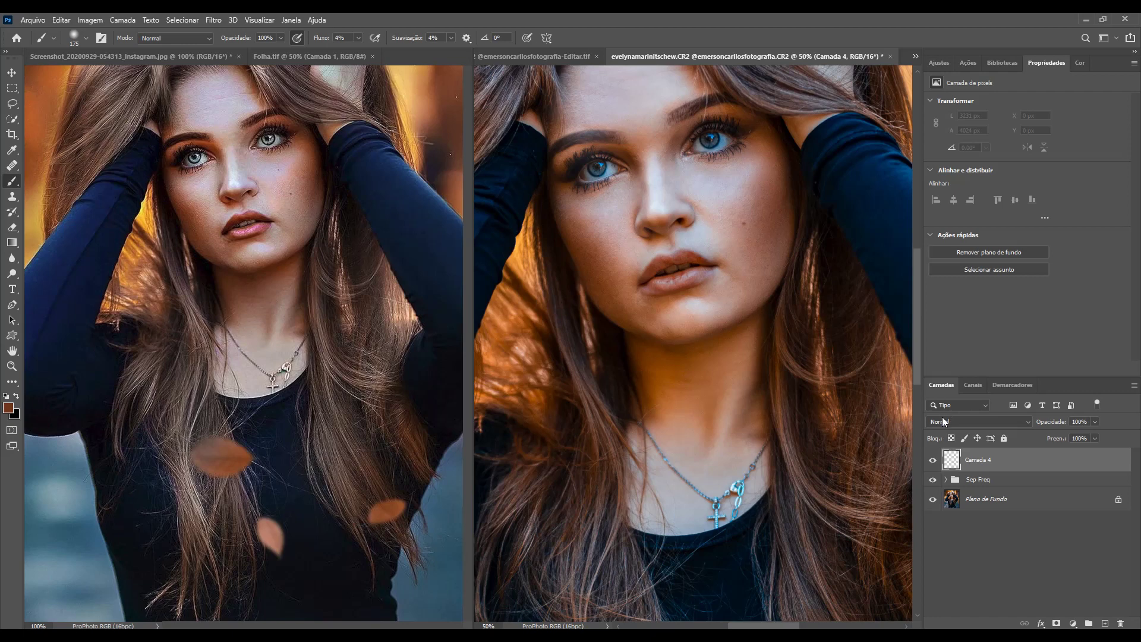
Fill the new Camada 4 with 50% gray.
key(shift+F5)
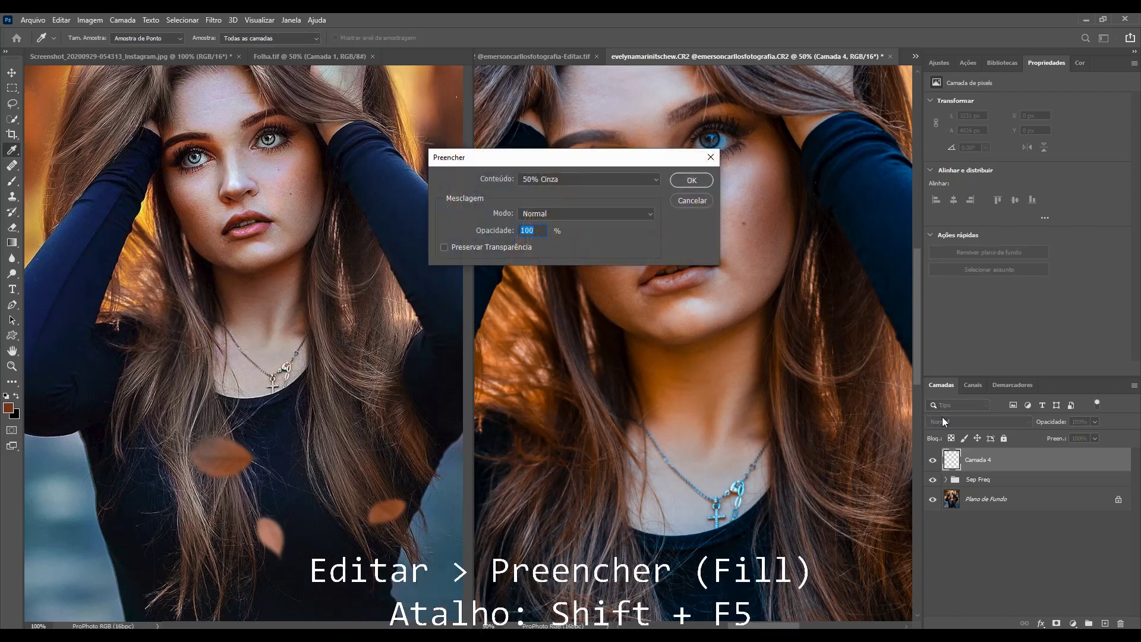
click(692, 181)
key(b)
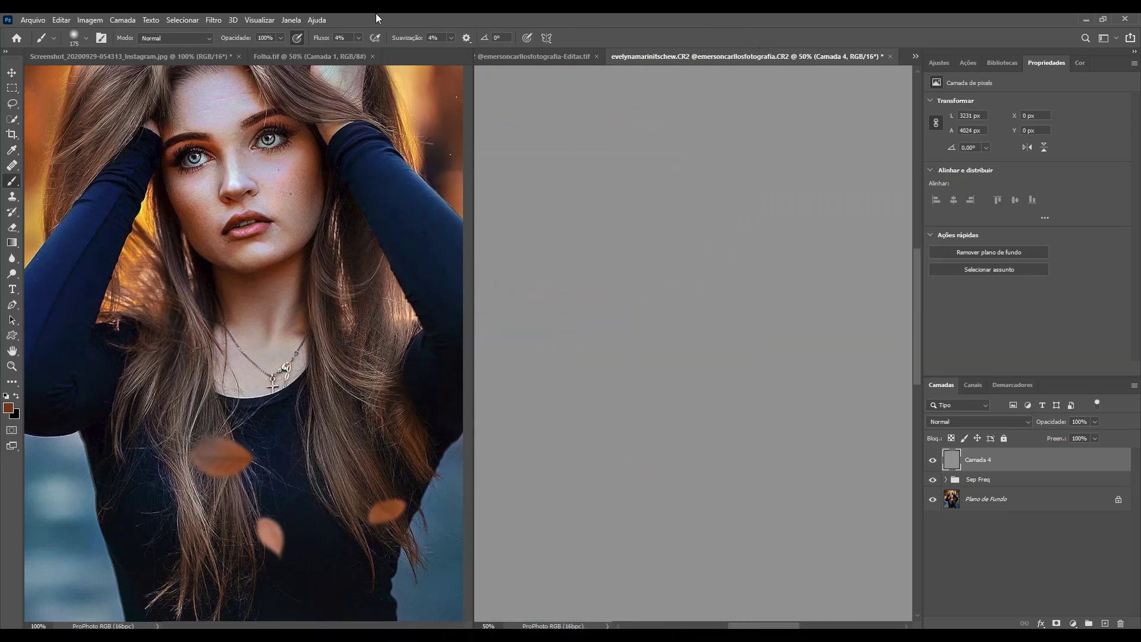
Convert the portrait from 16 to 8 bits per channel.
click(215, 19)
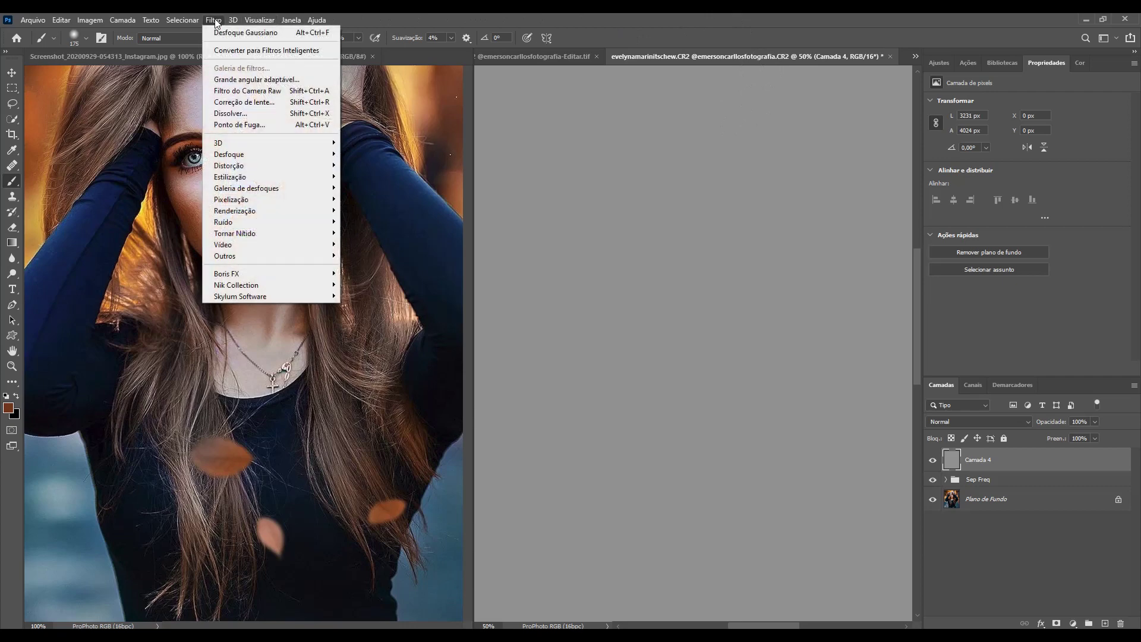
click(364, 13)
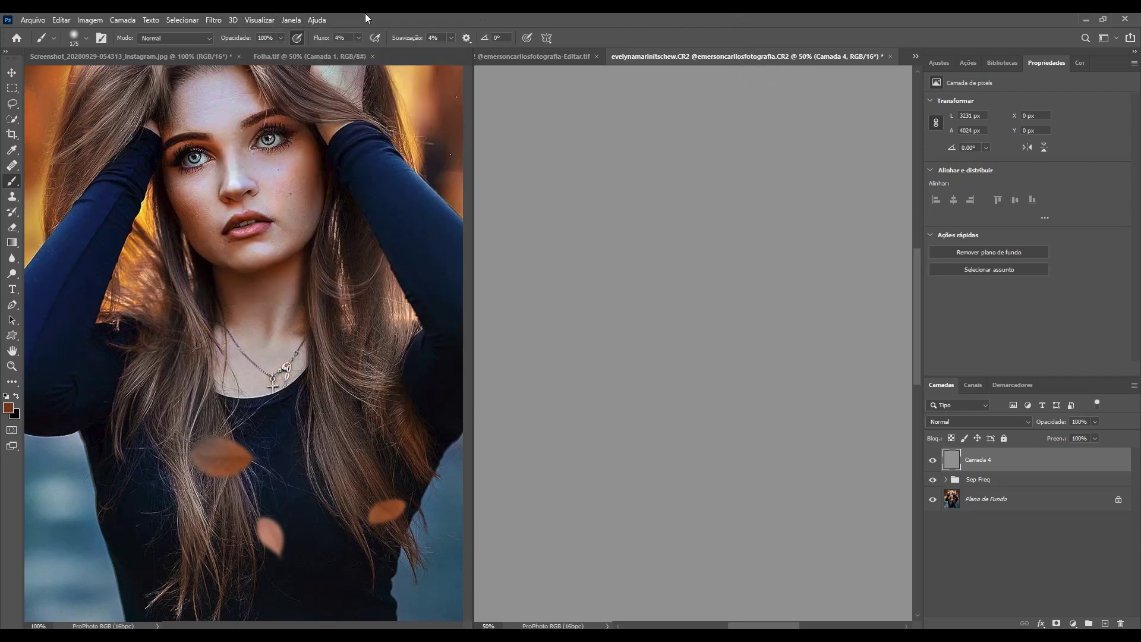
click(96, 22)
mouse_move(95, 34)
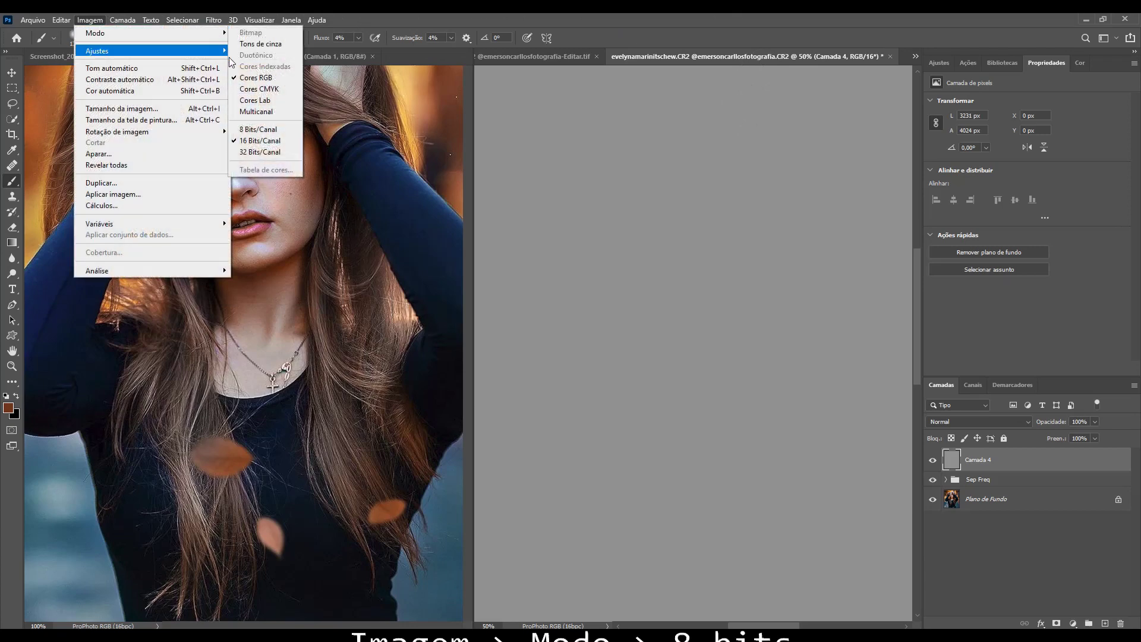
click(256, 130)
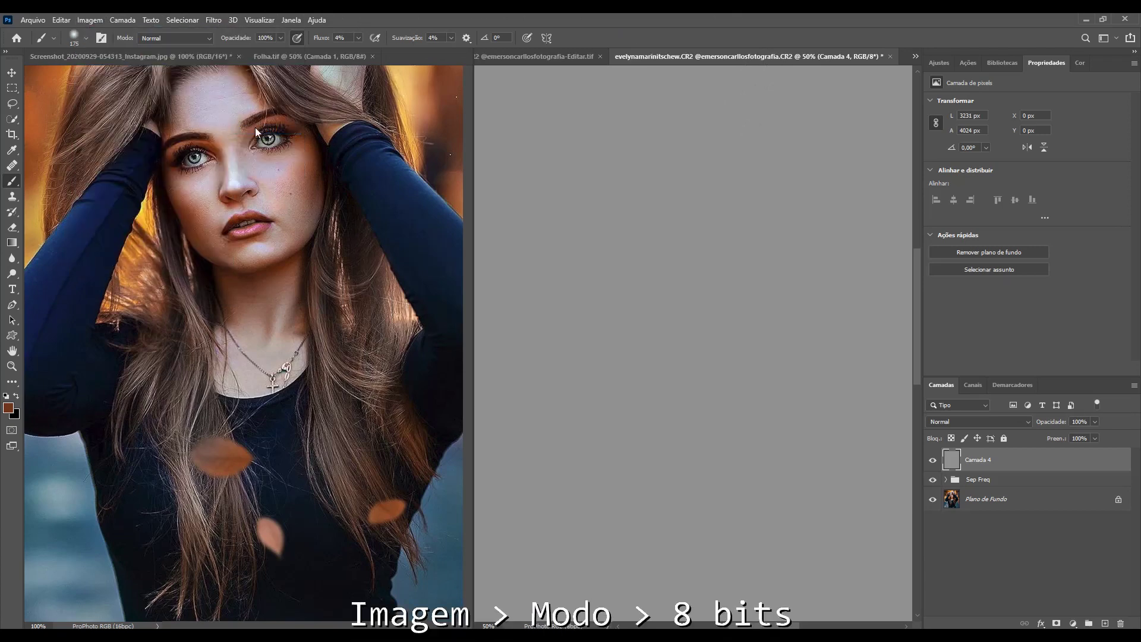
click(214, 20)
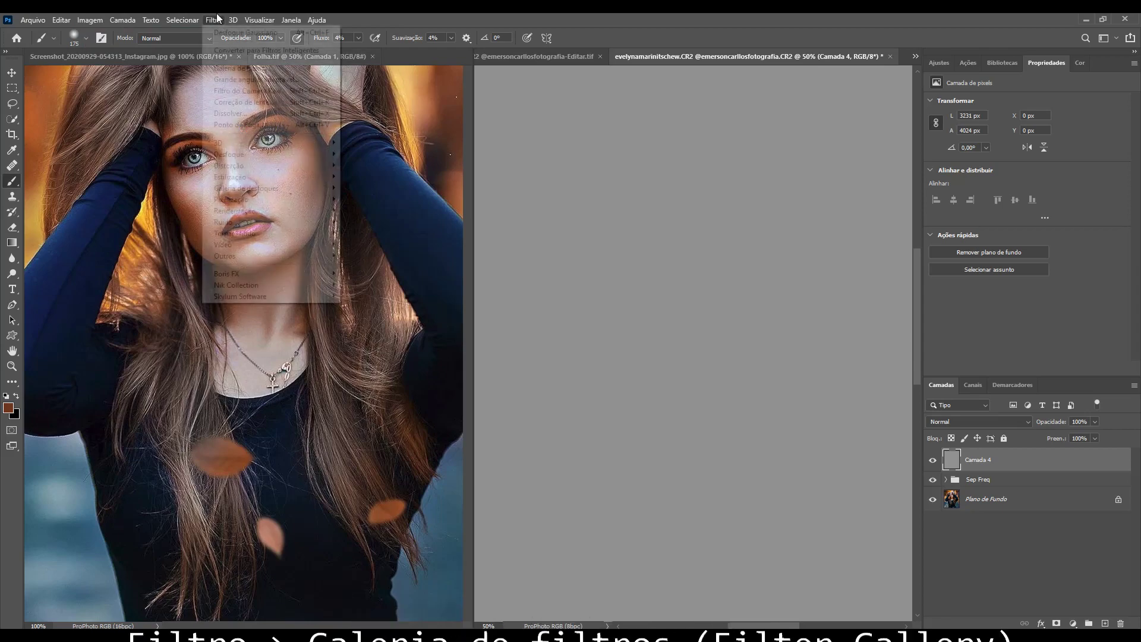
Apply Texturizador with Arenito texture, 200% scale and relief 15 from the filter gallery.
click(221, 69)
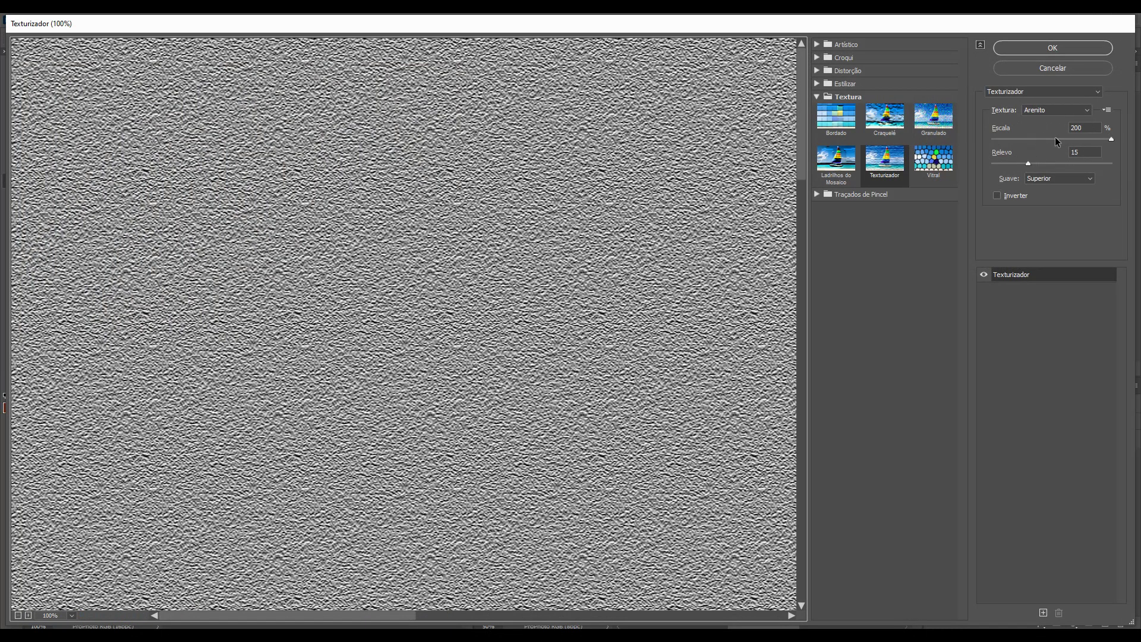
click(1080, 46)
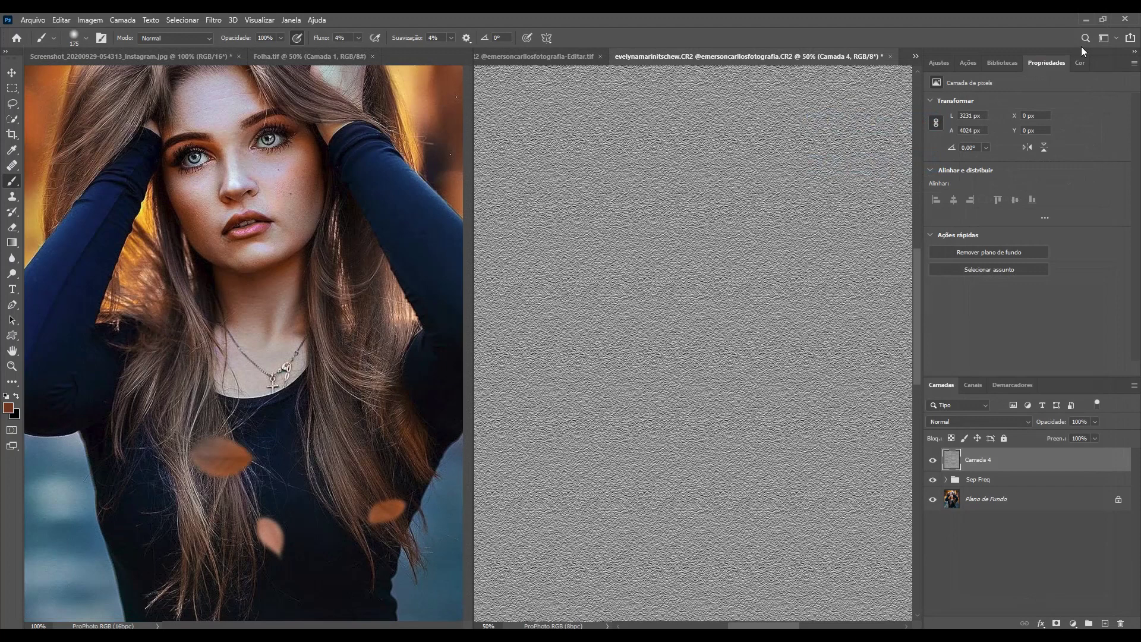
Set Camada 4 to Luz Indireta blending and add a black hide-all layer mask.
click(1007, 423)
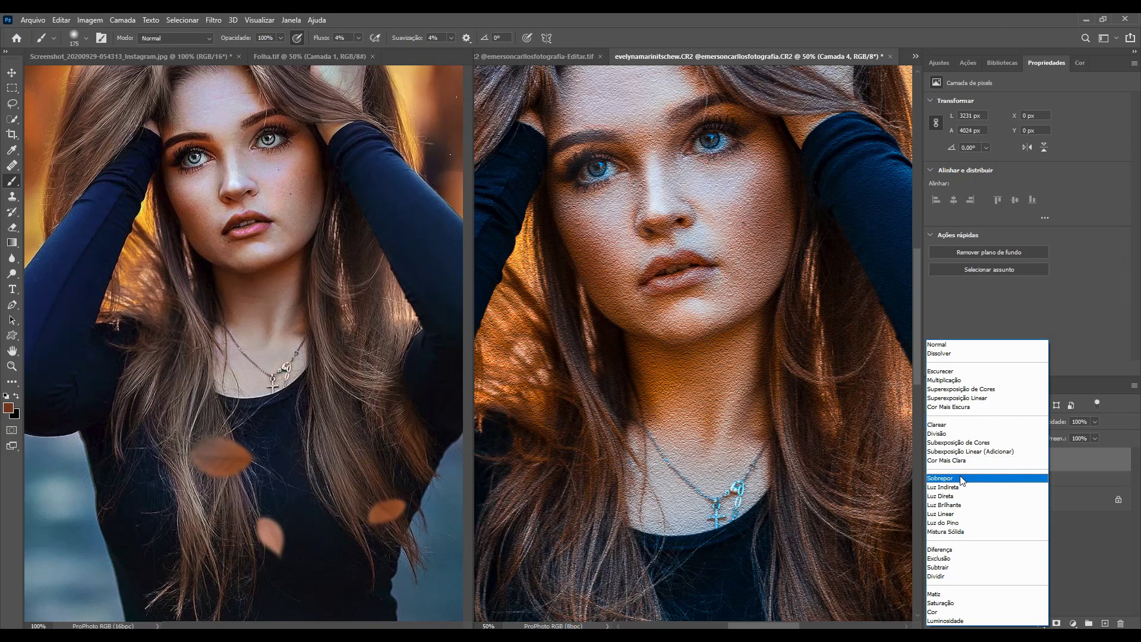
click(962, 479)
key(Down)
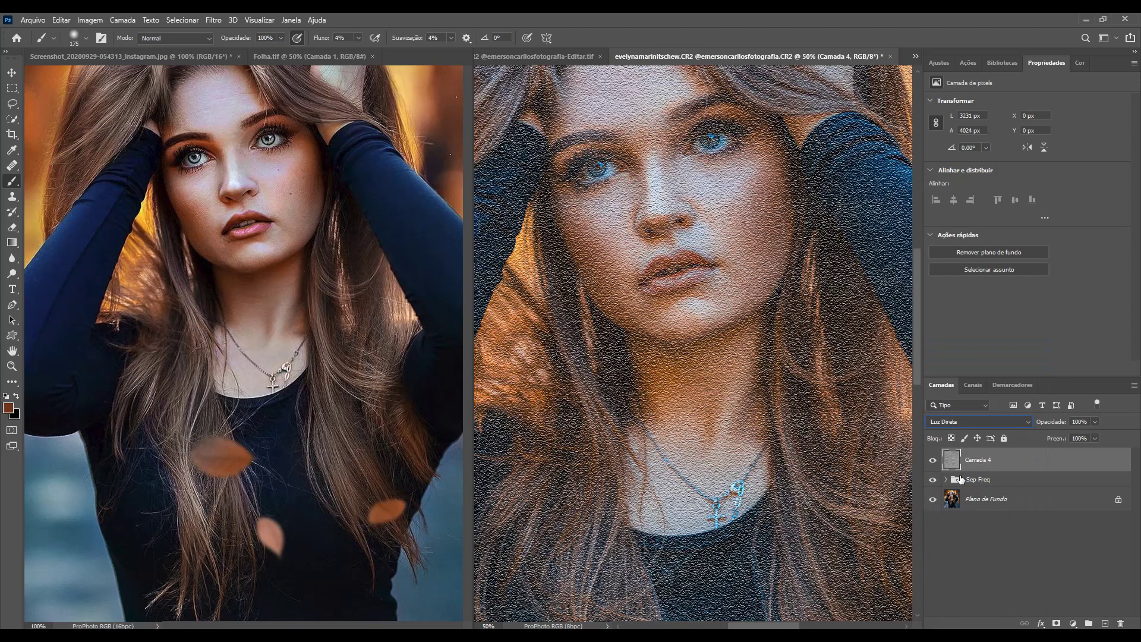
key(Down)
key(Down)
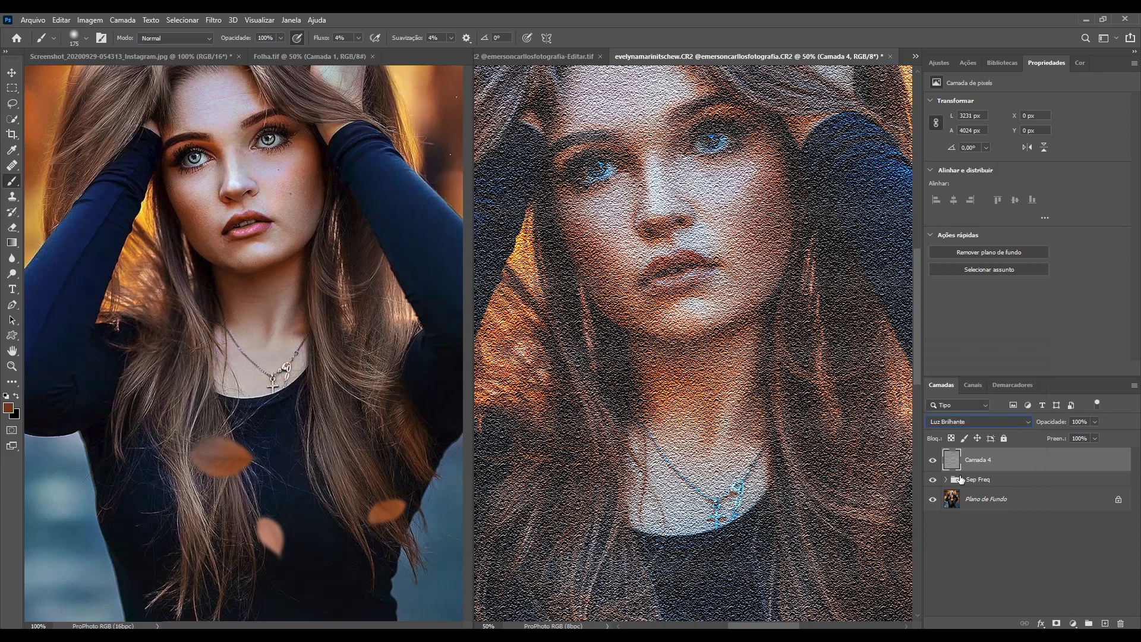
key(Up)
key(Up)
key(Up)
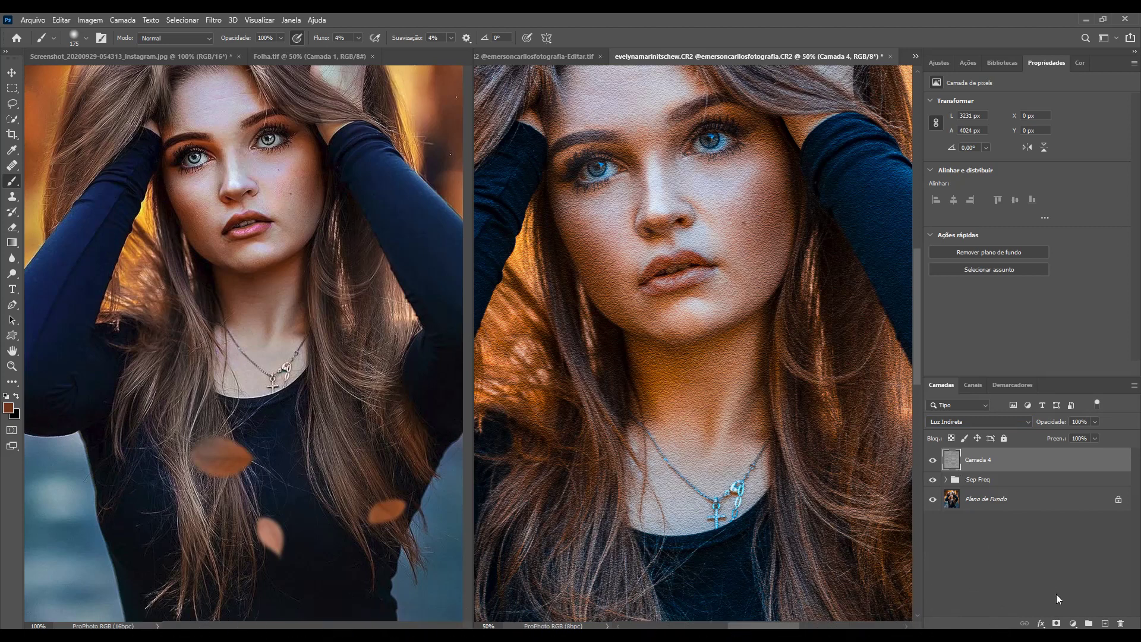
alt+click(1055, 623)
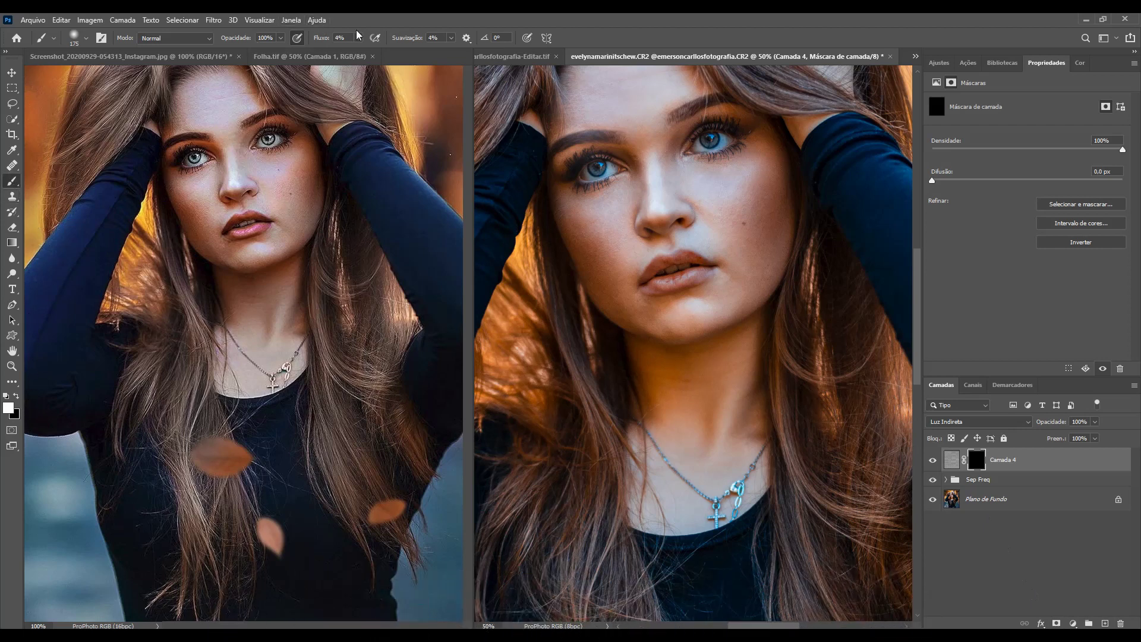
Brush the sandstone texture back onto the cheek, under the eye and across the forehead.
mouse_move(579, 214)
mouse_down()
mouse_move(606, 261)
mouse_move(609, 193)
mouse_move(601, 235)
mouse_move(621, 273)
mouse_move(602, 280)
mouse_move(637, 318)
mouse_move(741, 229)
mouse_move(761, 188)
mouse_move(760, 285)
mouse_move(757, 243)
mouse_move(745, 276)
mouse_move(737, 246)
mouse_up()
mouse_move(737, 246)
mouse_down()
mouse_move(721, 191)
mouse_move(735, 178)
mouse_move(622, 205)
mouse_up()
scroll(618, 178, up, 3)
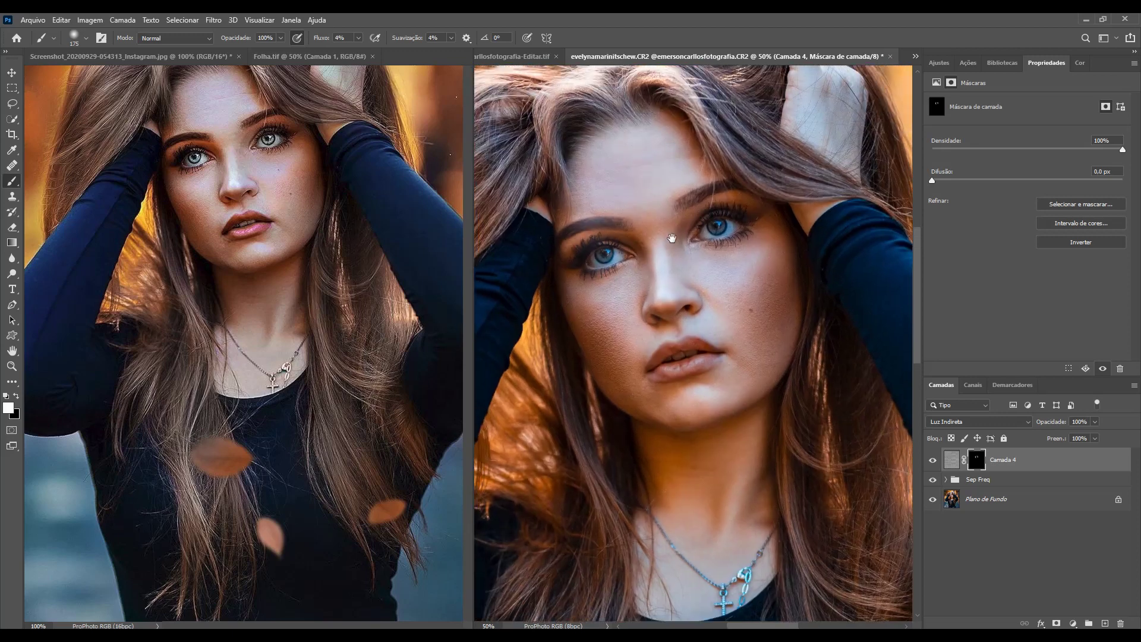
mouse_move(615, 133)
mouse_down()
mouse_move(593, 184)
mouse_move(599, 136)
mouse_move(592, 169)
mouse_move(602, 183)
mouse_up()
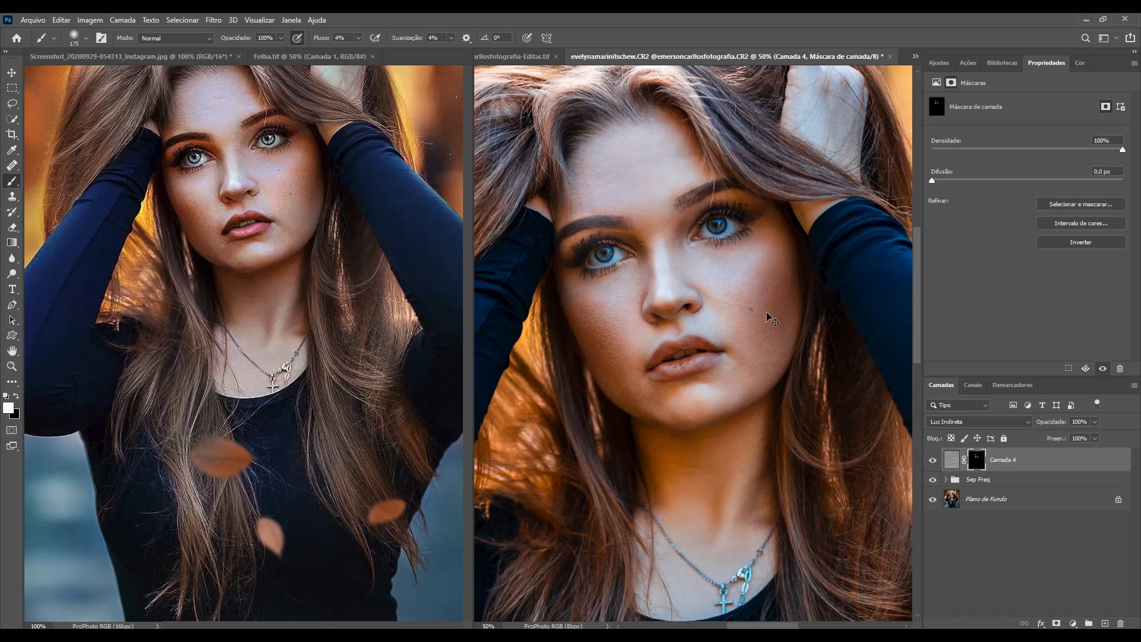
key(ctrl+minus)
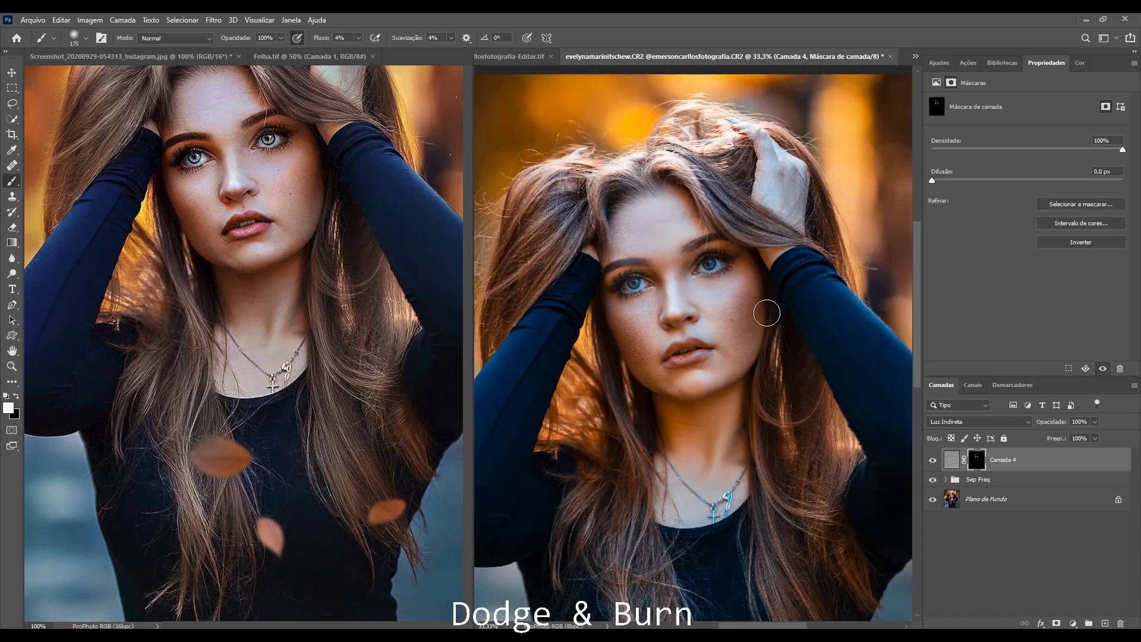
click(942, 62)
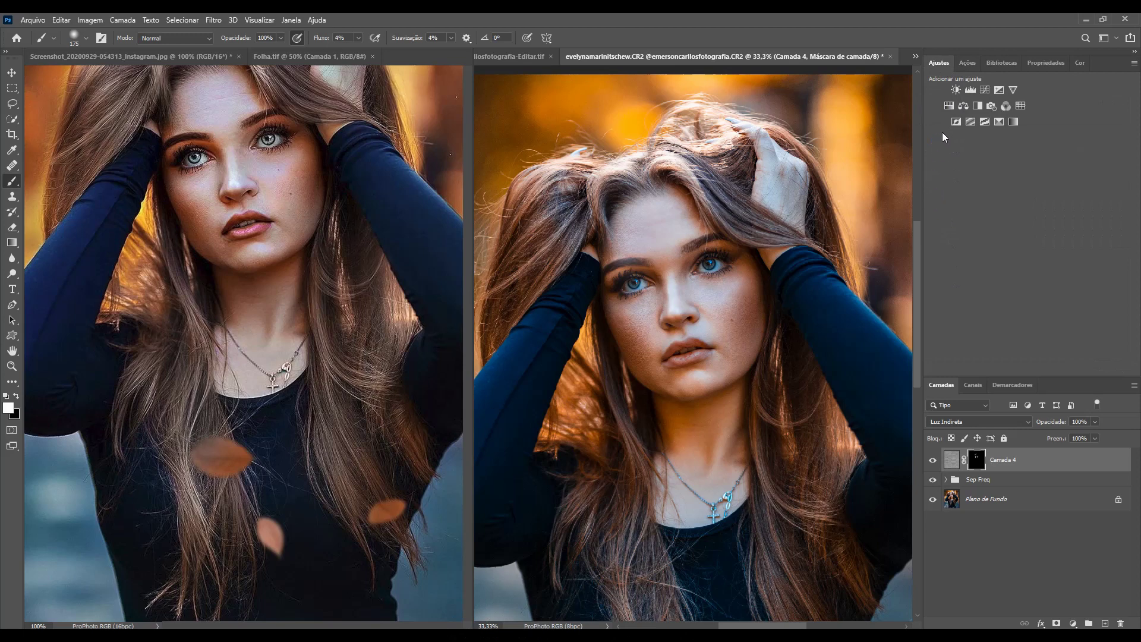
Add a Curvas 1 layer with its midpoint pulled down, and fill its mask black.
click(984, 90)
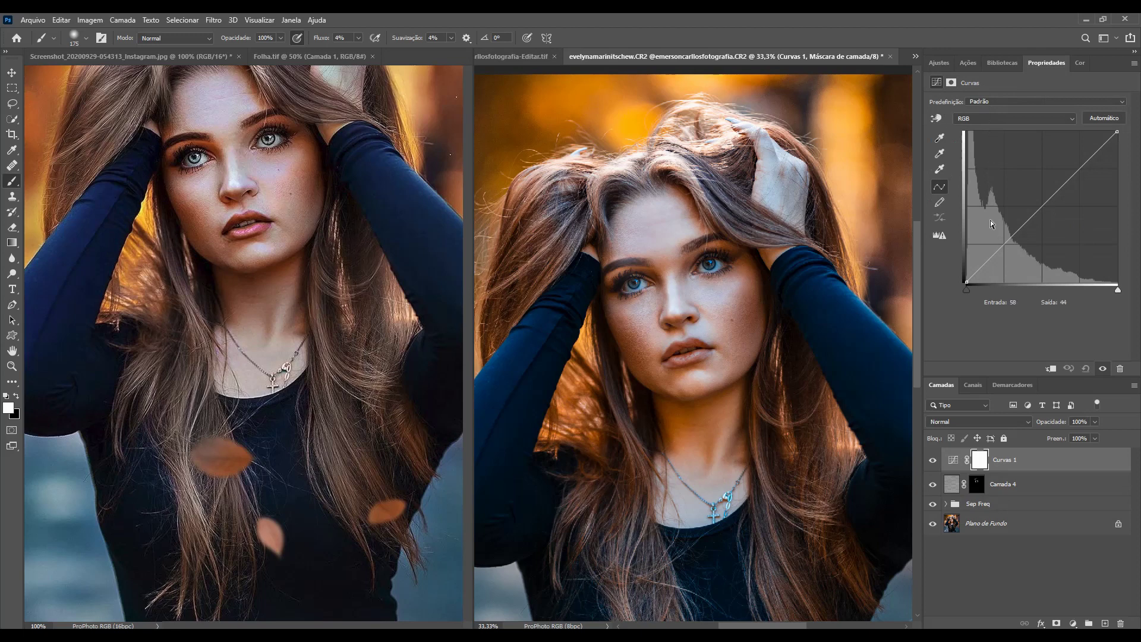
drag(1055, 195, 1068, 226)
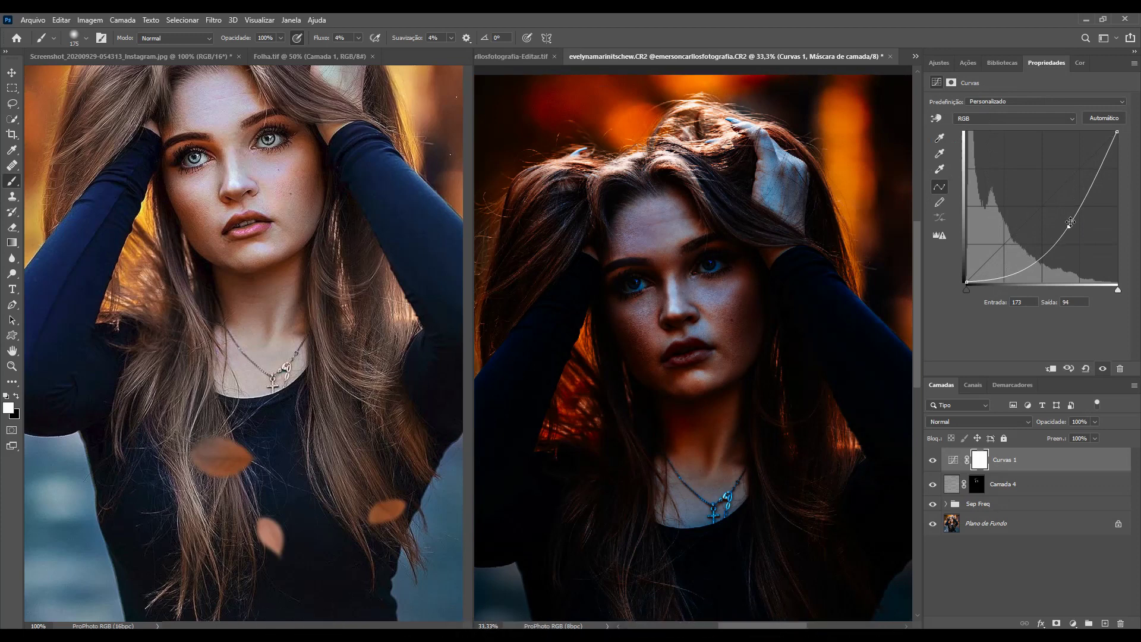
click(979, 461)
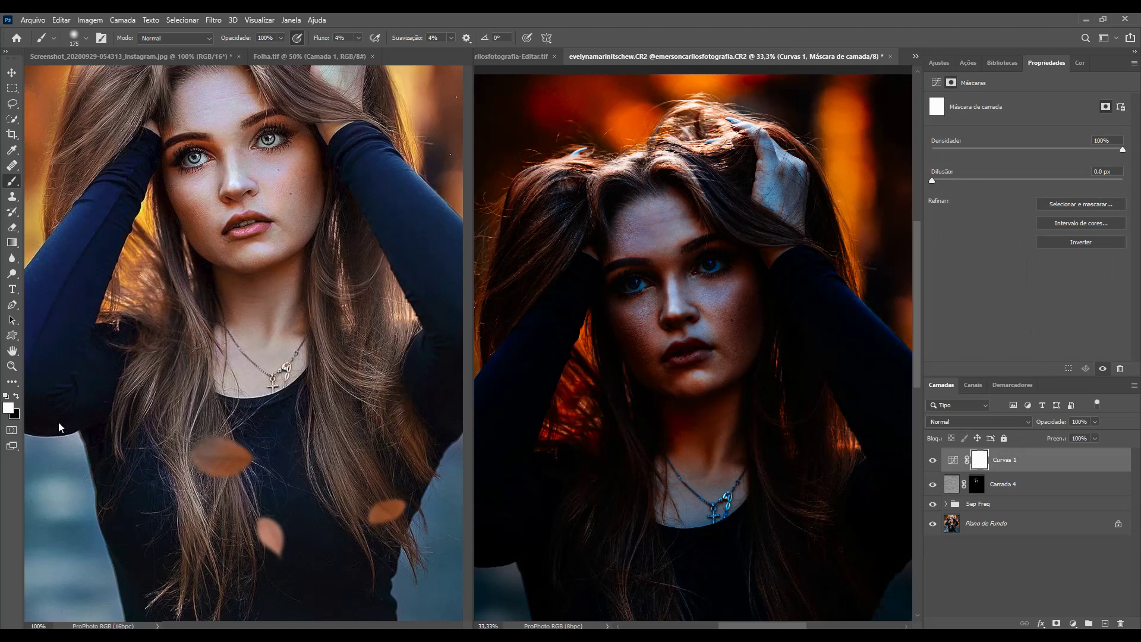
key(ctrl+BackSpace)
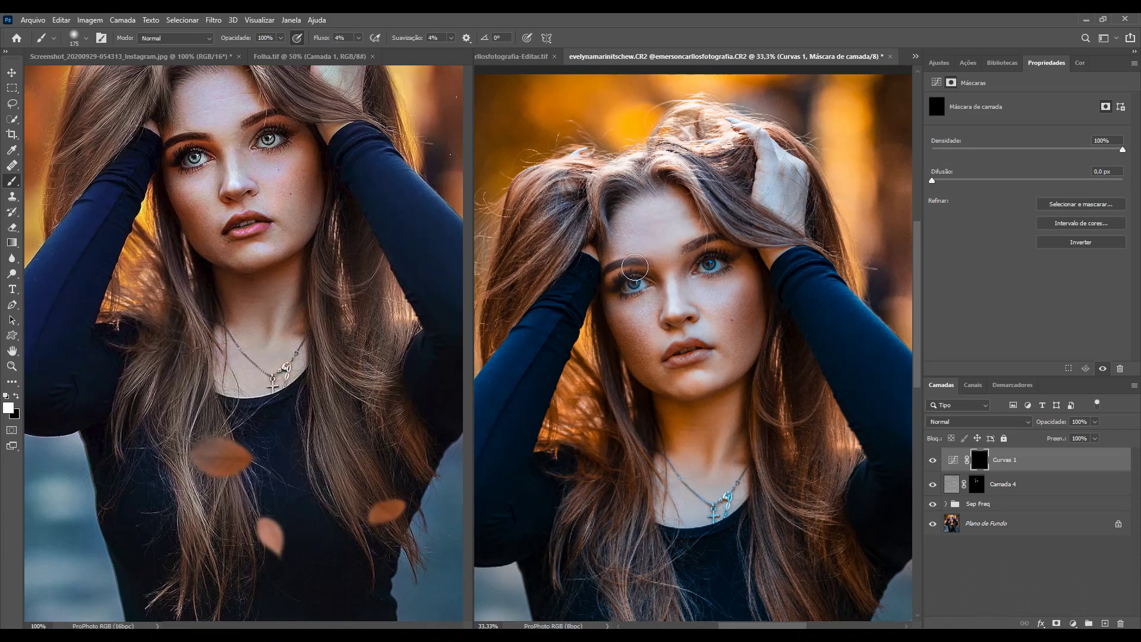
Brush the Curvas 1 mask around the eyes with a small brush, comparing before and after.
key(bracketleft)
key(bracketleft)
key(bracketleft)
key(bracketleft)
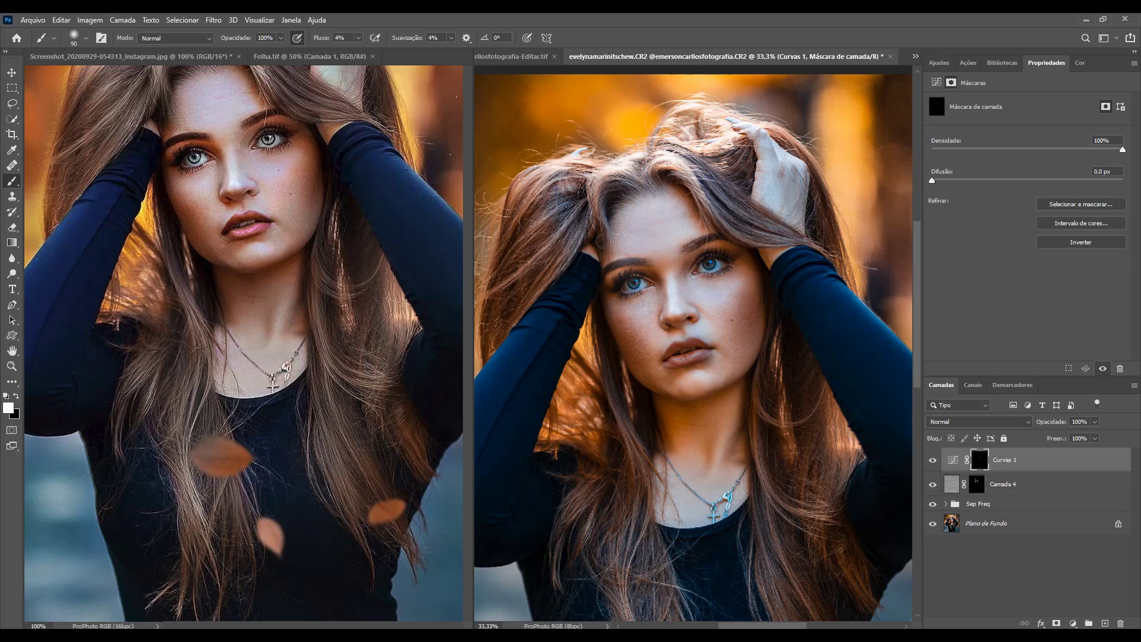
key(z)
drag(597, 238, 743, 301)
key(b)
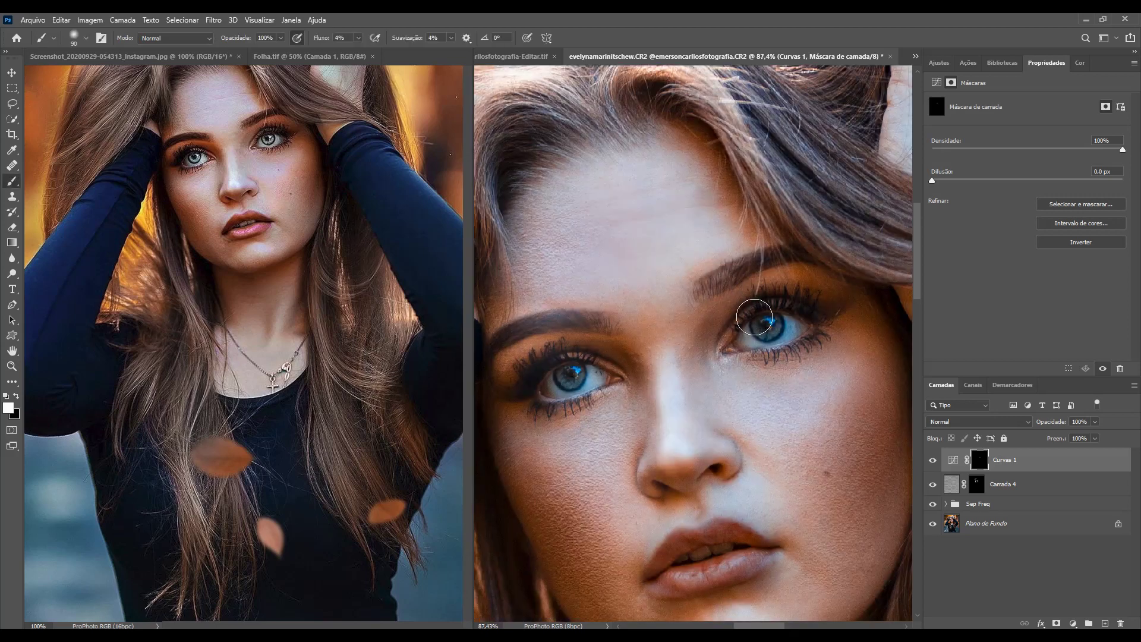
key(bracketleft)
key(bracketleft)
key(bracketleft)
key(bracketleft)
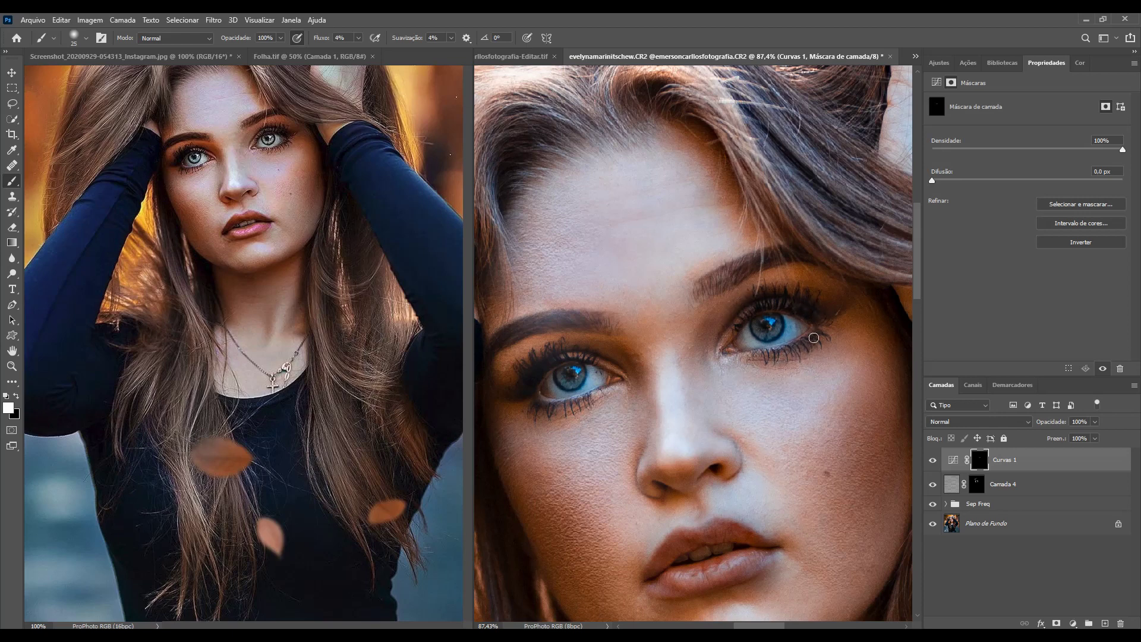
click(932, 461)
key(bracketleft)
key(bracketleft)
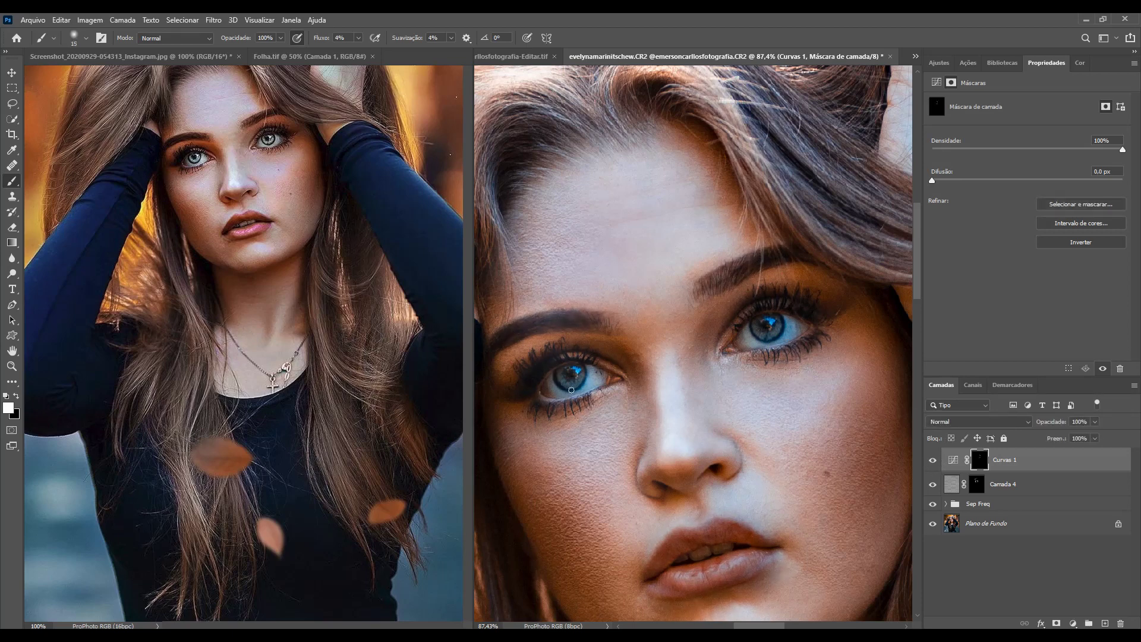
click(934, 460)
key(ctrl+0)
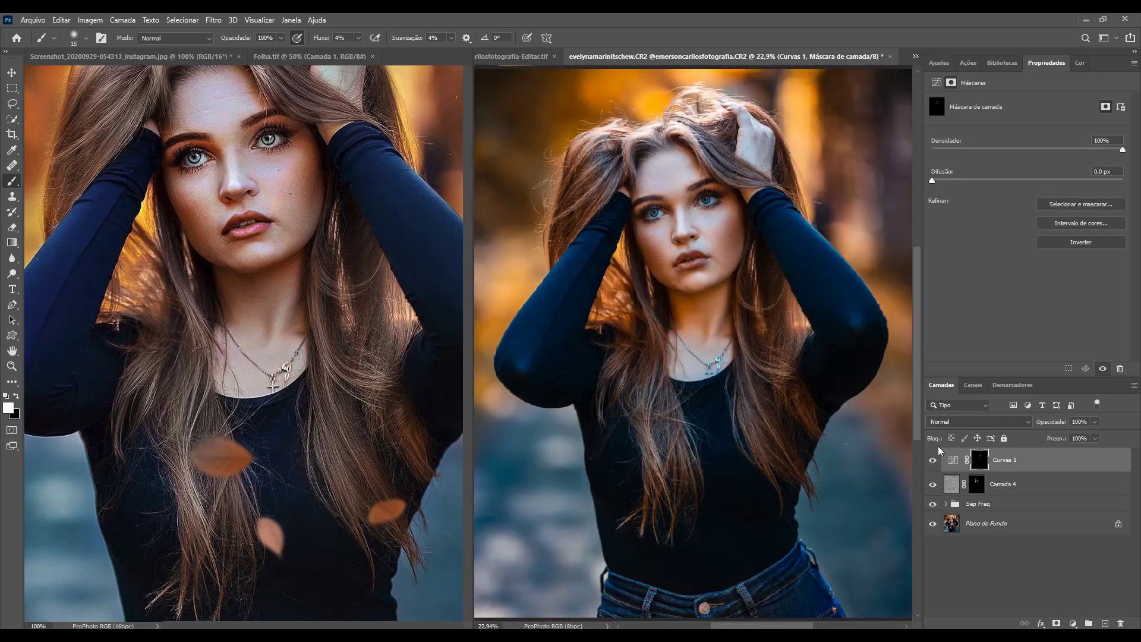
Add a second Curves layer, Curvas 2, brightened for dodging, with its mask inverted to black.
click(943, 63)
click(981, 89)
drag(1026, 185, 1022, 179)
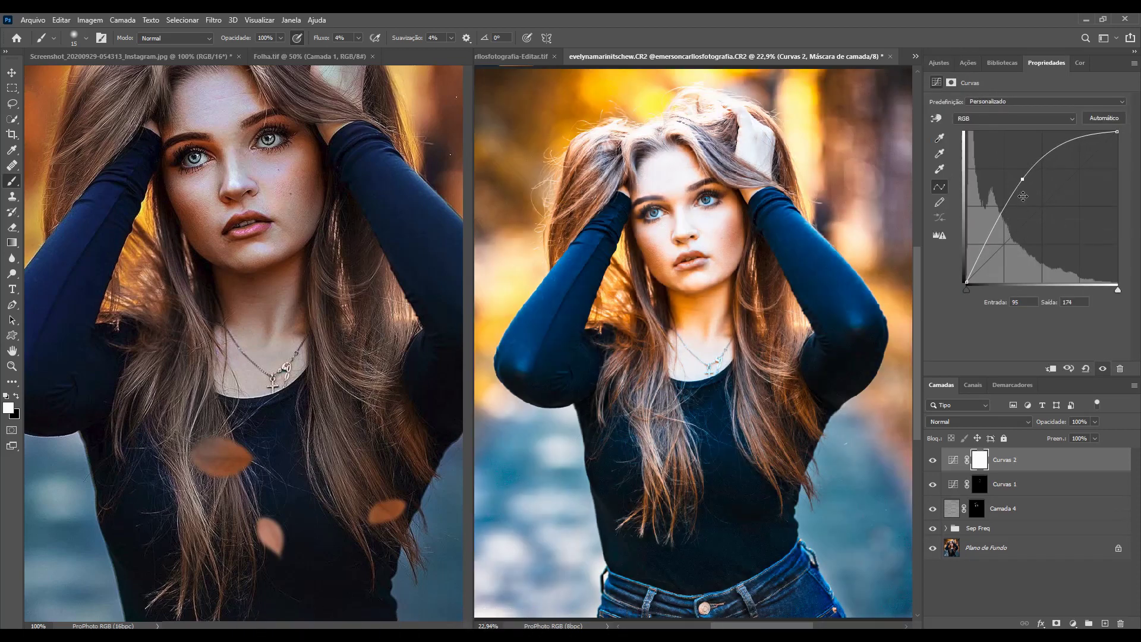
click(980, 460)
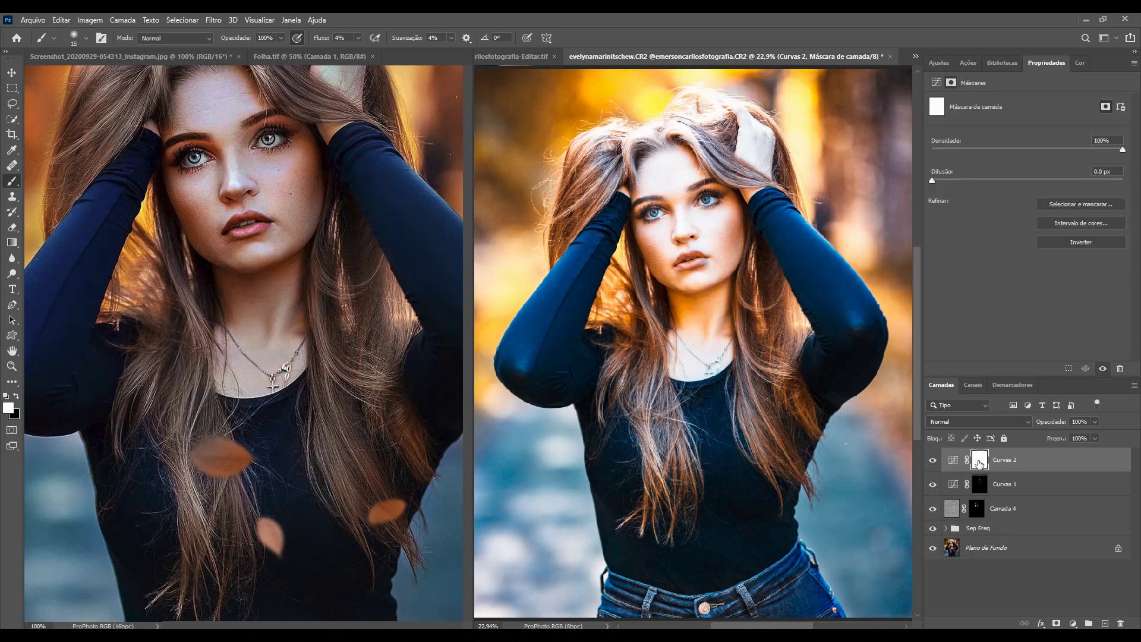
key(ctrl+i)
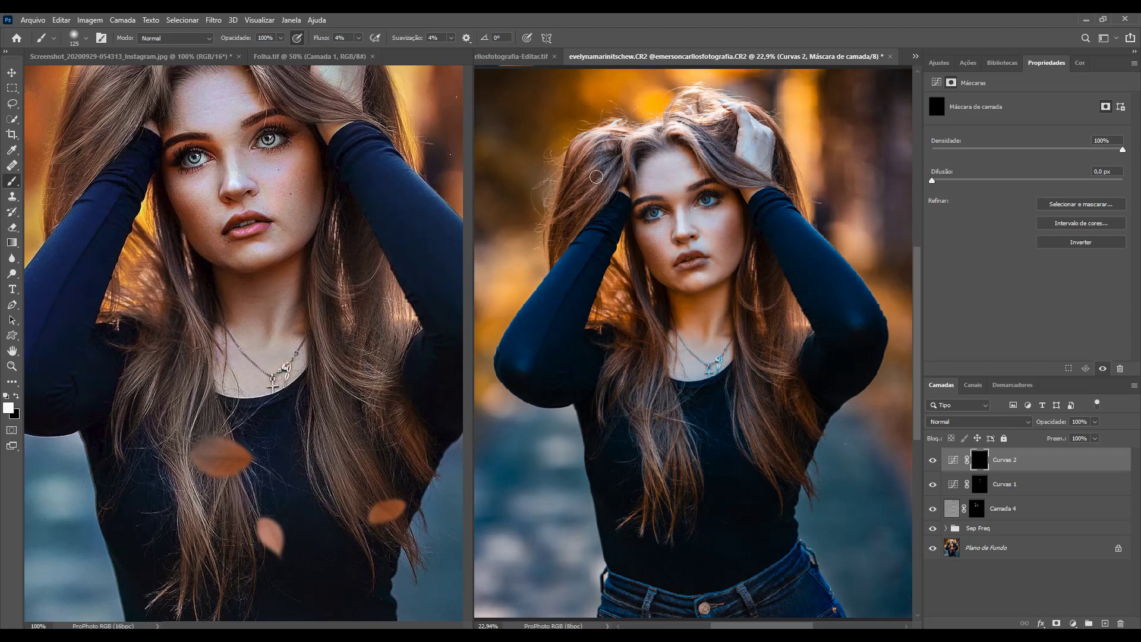
Check the reference screenshot, then paint white into the mask to brighten the hair by the neck and on the right.
click(184, 53)
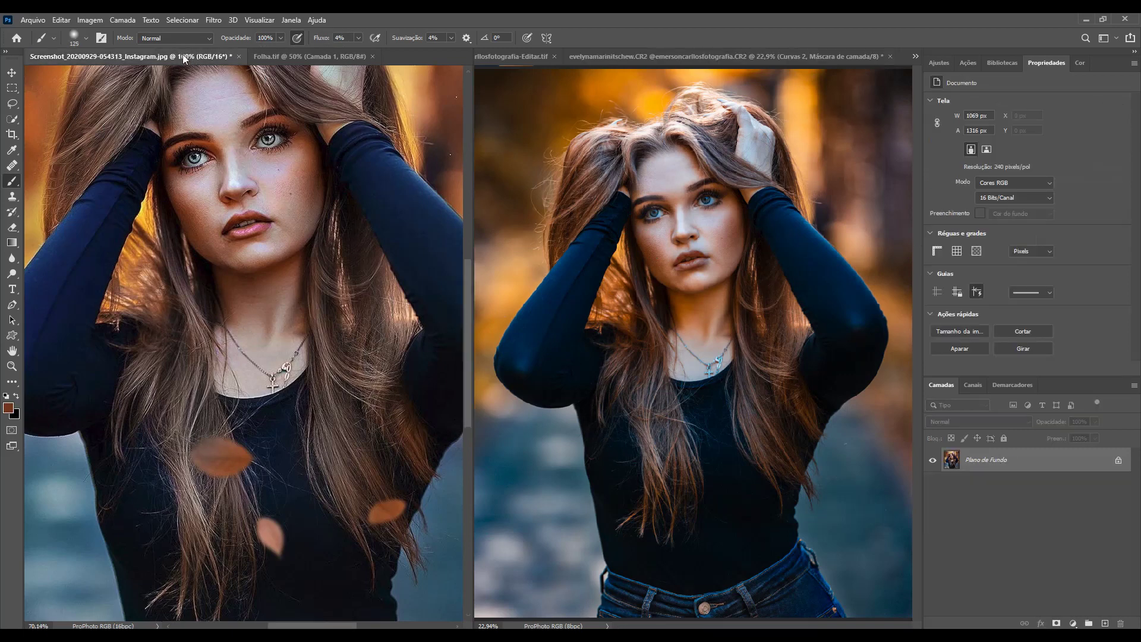
key(ctrl+0)
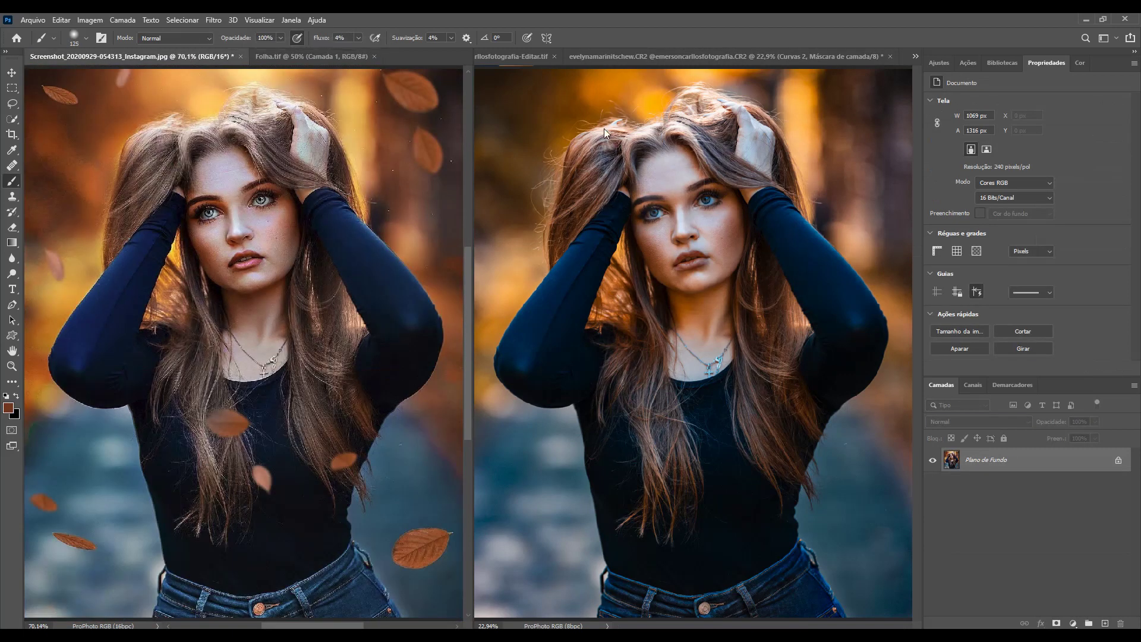
click(632, 58)
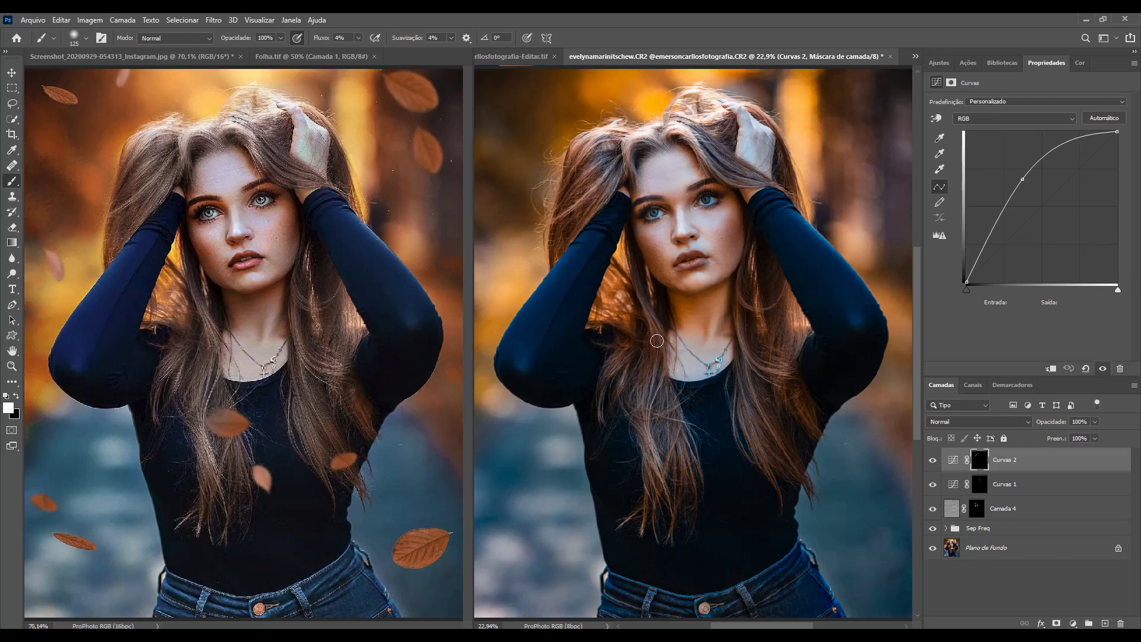
mouse_move(643, 439)
mouse_down()
mouse_move(636, 410)
mouse_move(648, 460)
mouse_move(626, 374)
mouse_move(639, 333)
mouse_up()
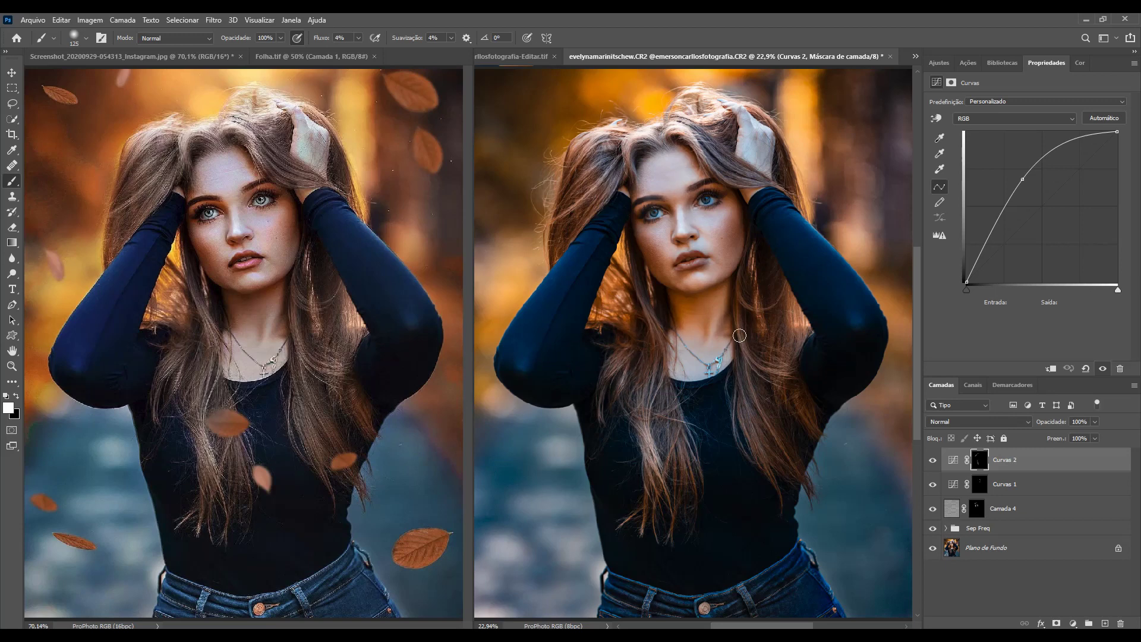
mouse_move(740, 335)
mouse_down()
mouse_move(786, 377)
mouse_move(780, 363)
mouse_move(736, 378)
mouse_move(759, 467)
mouse_move(758, 450)
mouse_up()
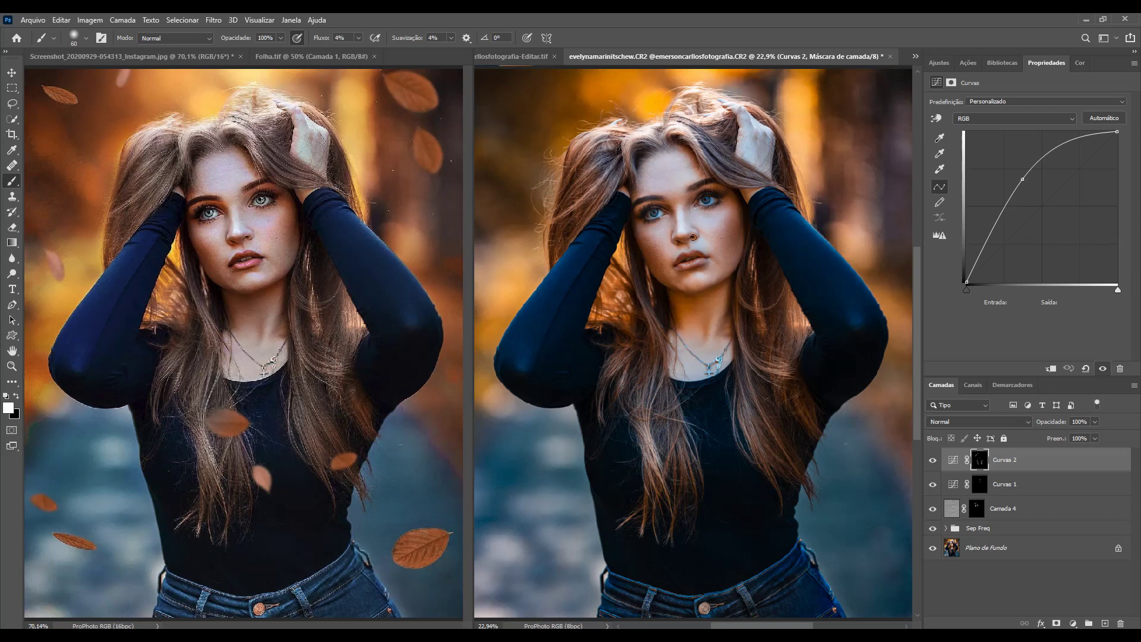
Select Curvas 1 and Curvas 2, group them with Ctrl+G, and name the group D&B.
scroll(681, 170, up, 5)
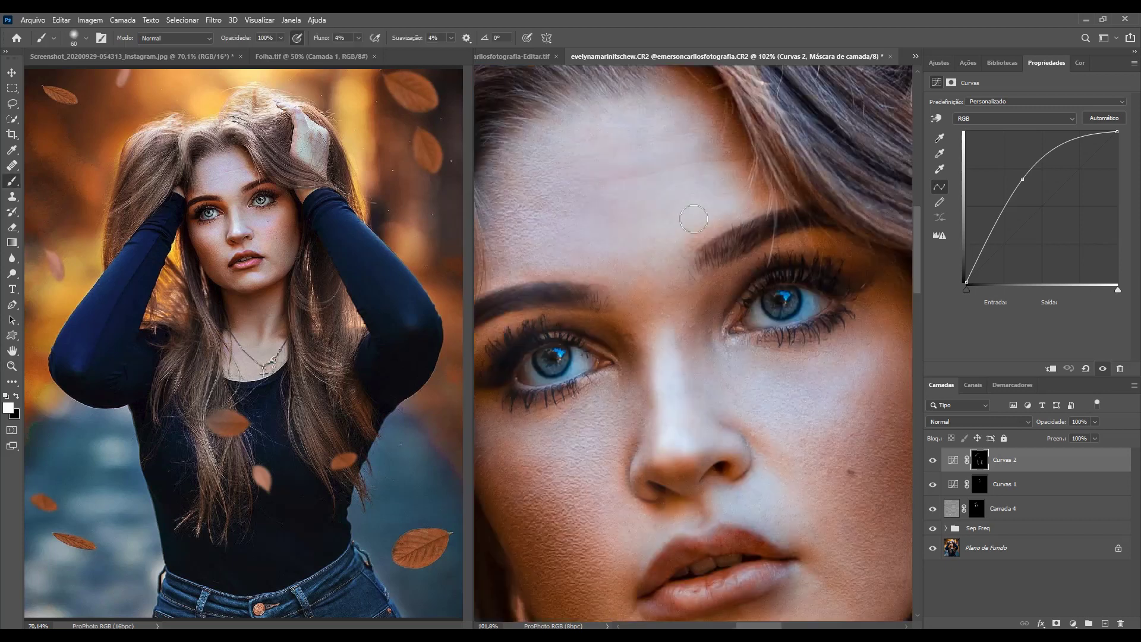
key(bracketleft)
key(bracketleft)
key(bracketleft)
key(ctrl+0)
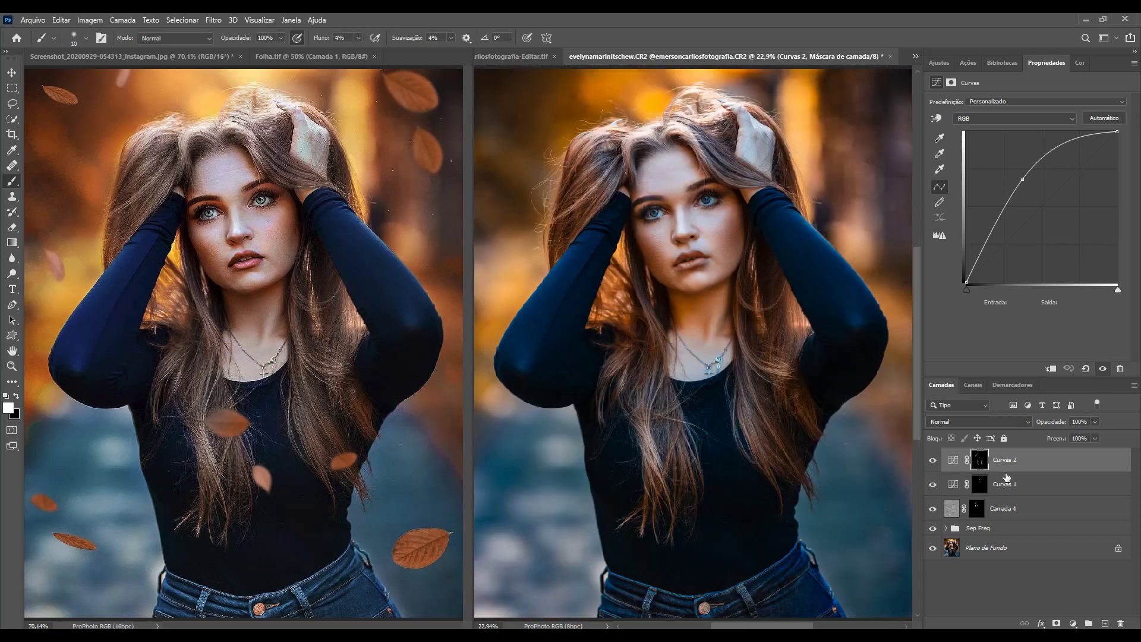
shift+click(1010, 485)
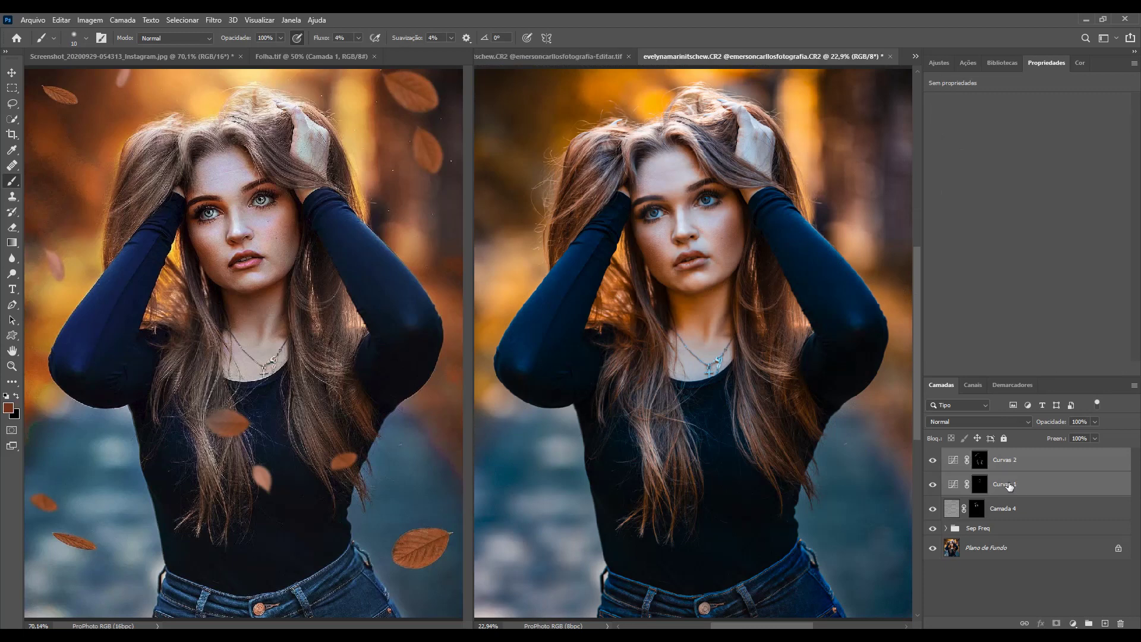
key(ctrl+g)
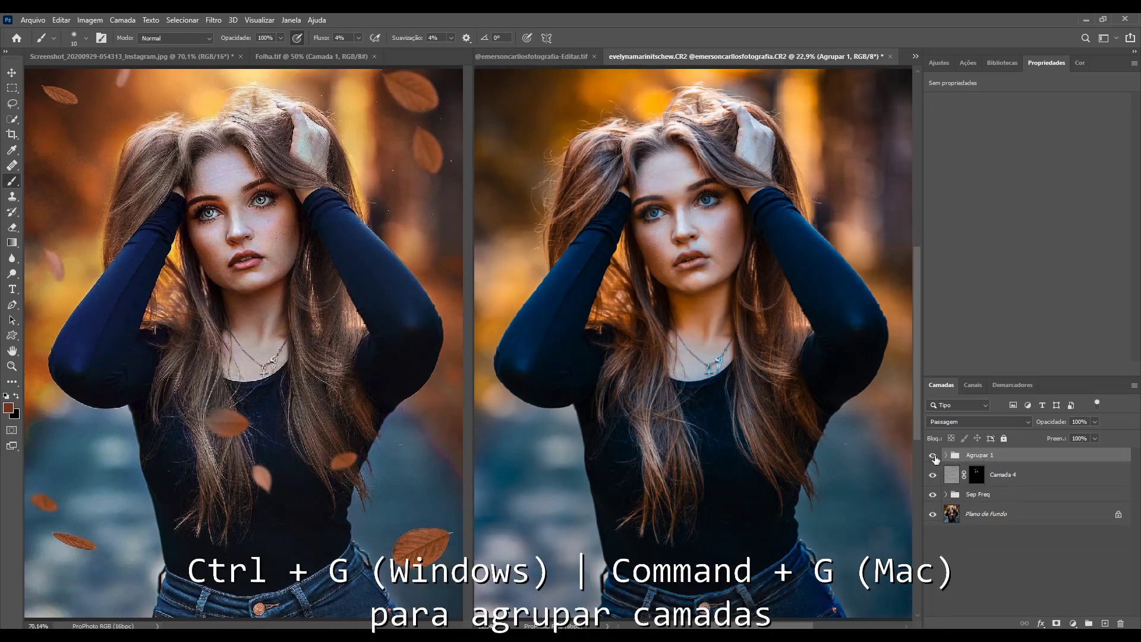
double_click(967, 455)
text(&B)
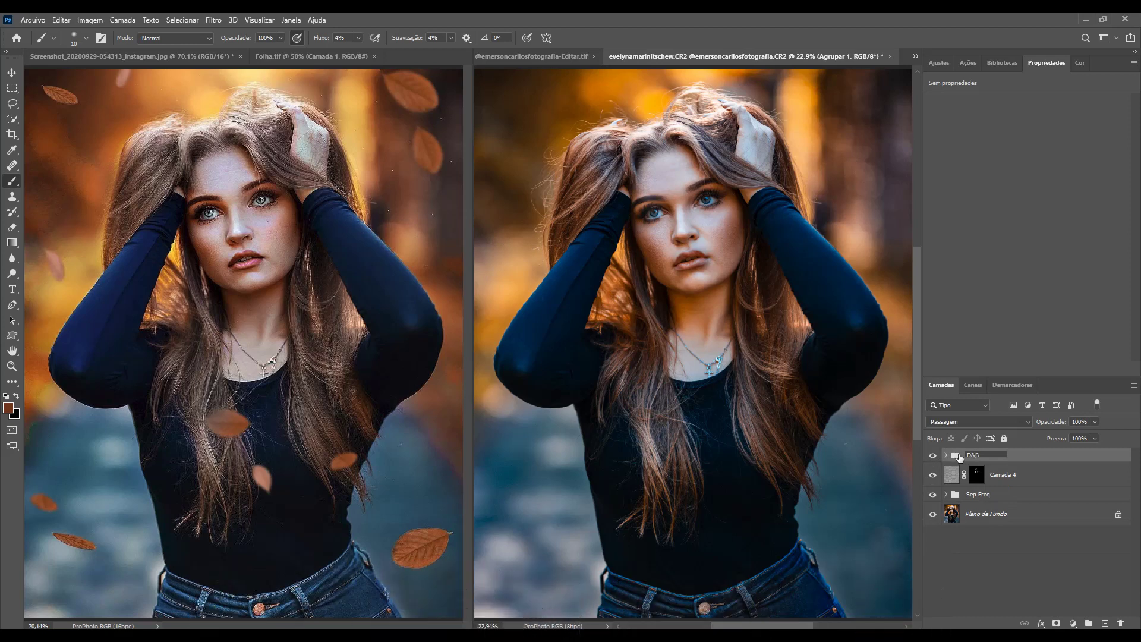
key(Return)
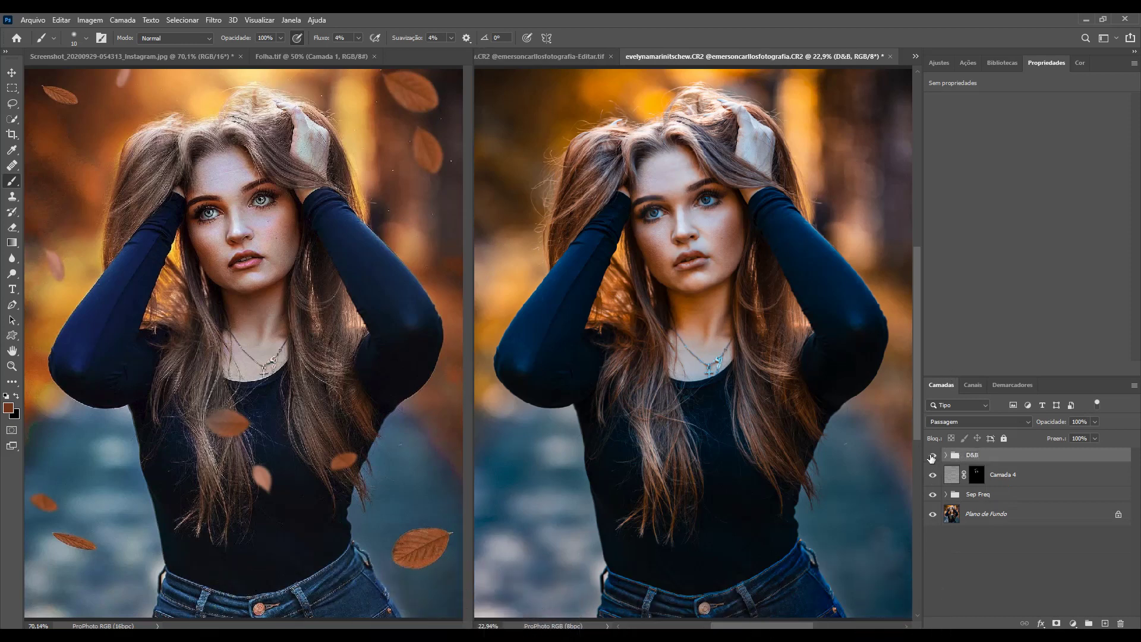
Hide the D&B group to compare, then zoom in on the eyes.
click(932, 455)
key(z)
drag(628, 177, 713, 224)
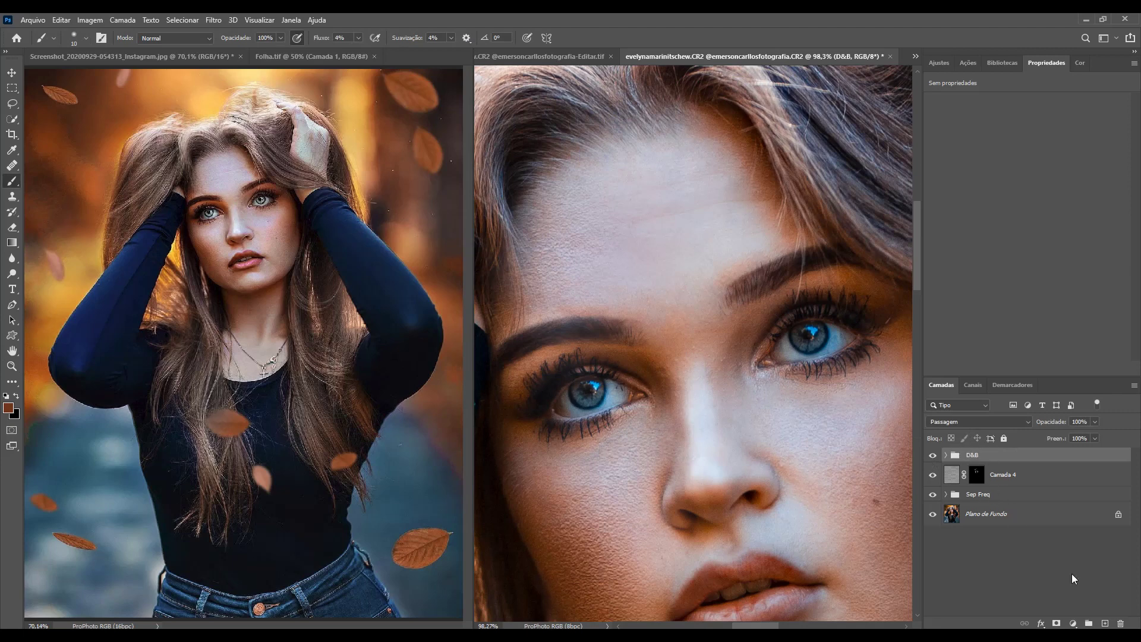
On a new layer, Camada 5, paint white rings over both irises.
click(1105, 624)
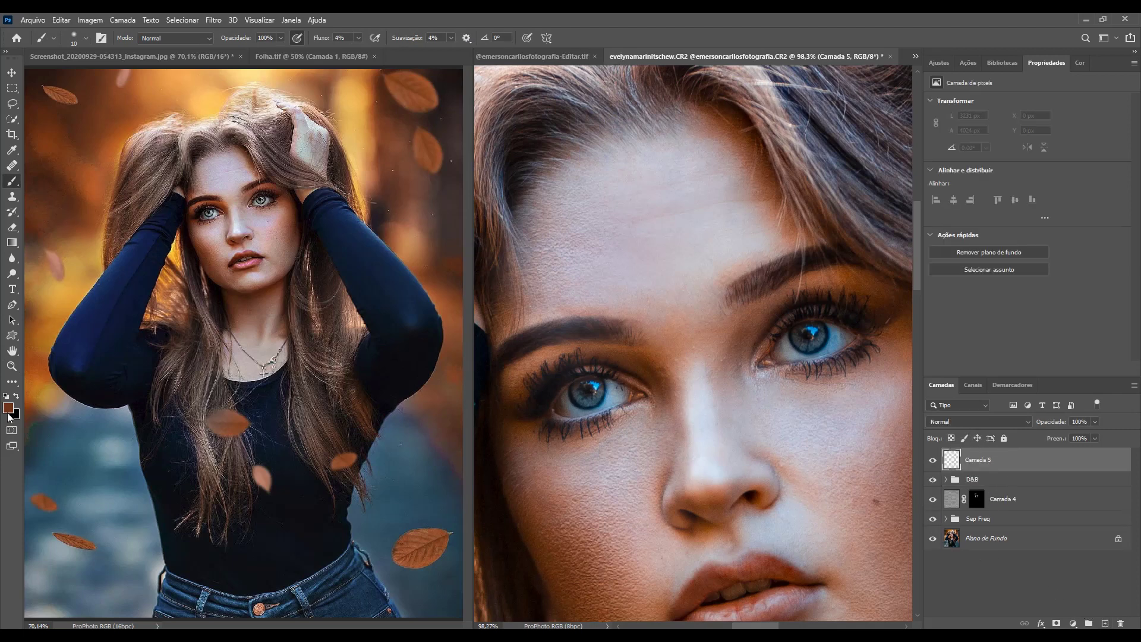
key(d)
key(x)
mouse_move(575, 385)
mouse_down()
mouse_move(577, 400)
mouse_move(597, 402)
mouse_up()
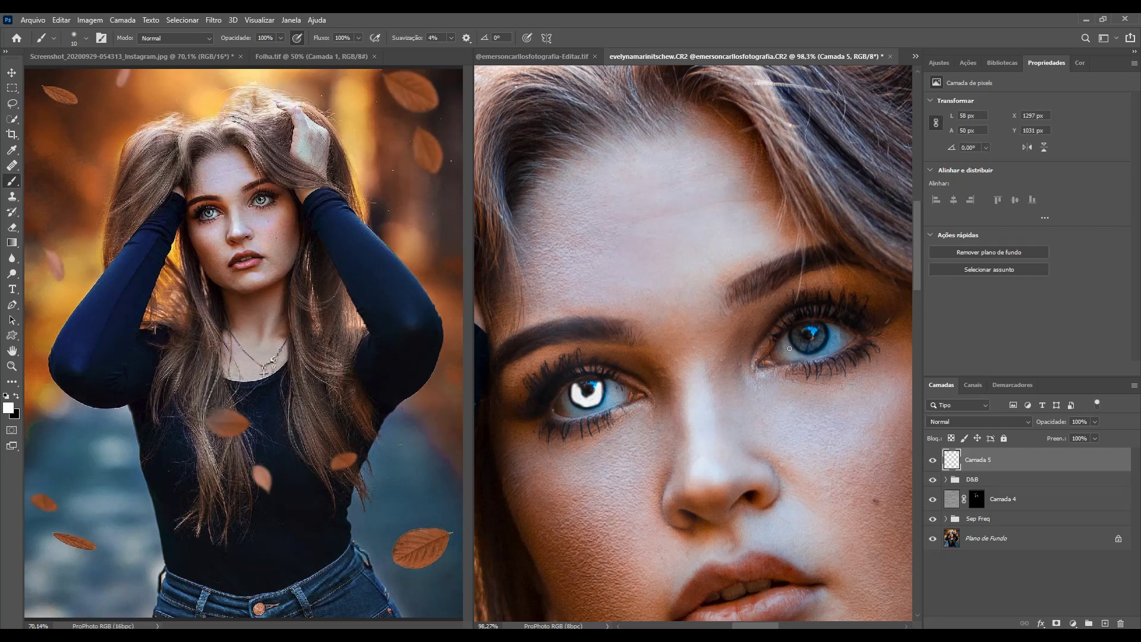
key(bracketright)
key(bracketright)
key(bracketright)
mouse_move(796, 332)
mouse_down()
mouse_move(820, 331)
mouse_move(814, 345)
mouse_up()
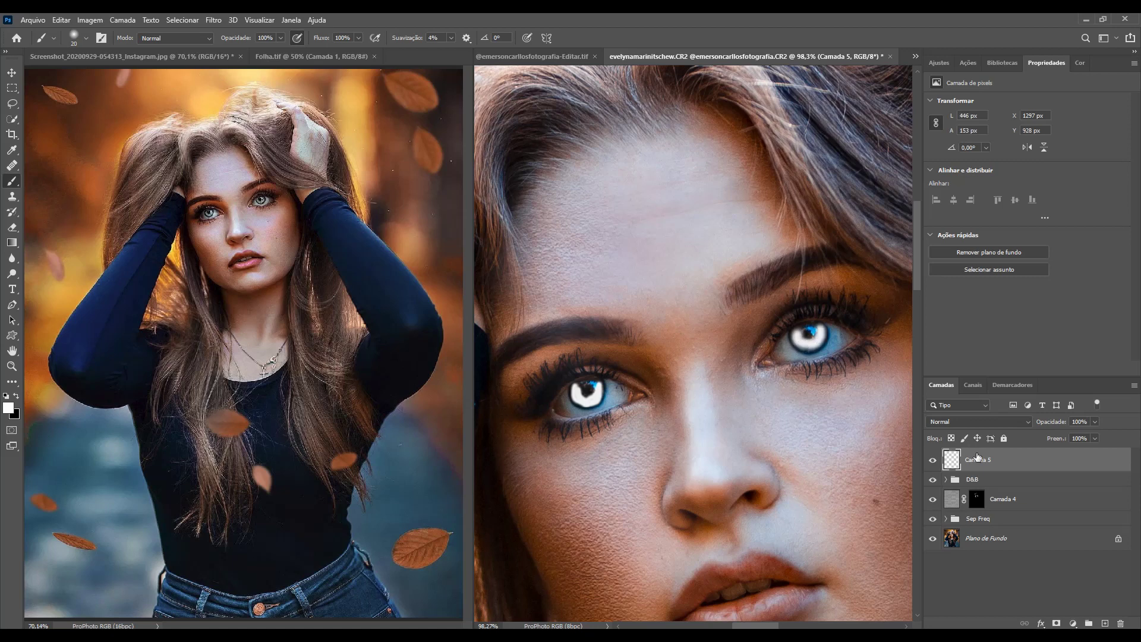
Set Camada 5's blend mode to Sobrepor (Overlay).
click(1004, 422)
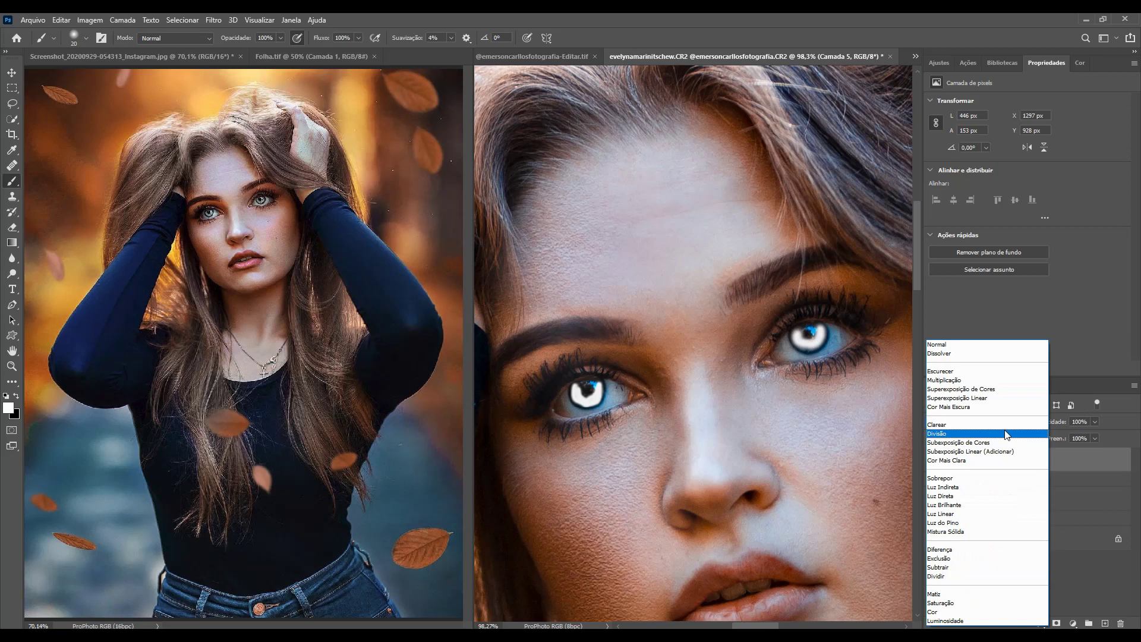
click(991, 484)
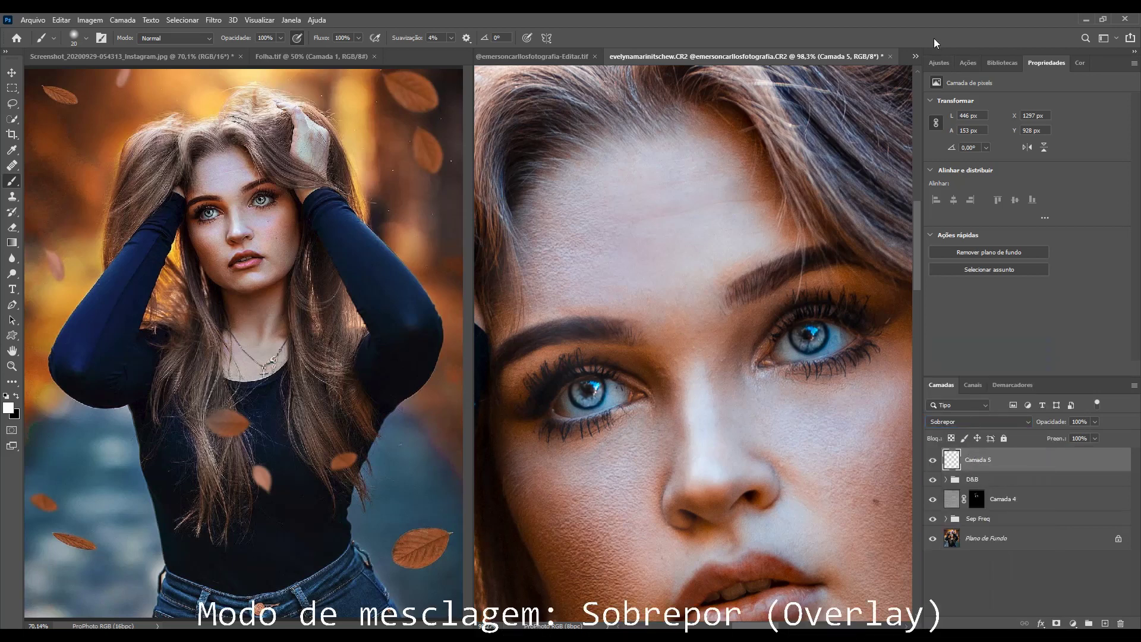
click(939, 63)
Add a Hue/Saturation layer with a black mask and Saturação at -100.
click(951, 108)
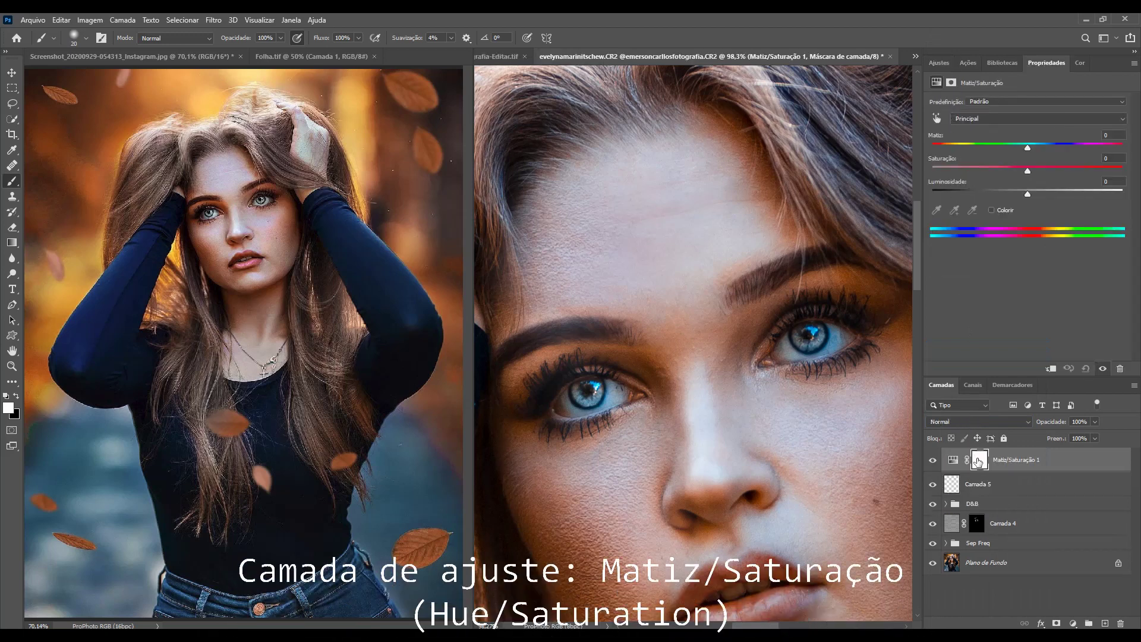
key(ctrl+BackSpace)
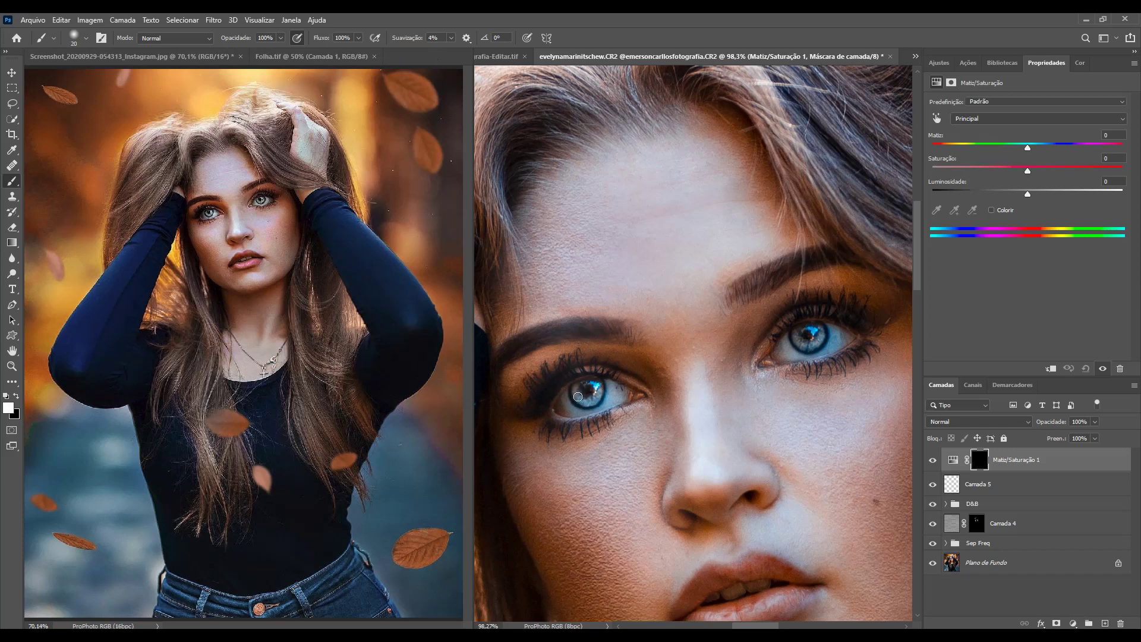
key(bracketright)
drag(1028, 172, 930, 172)
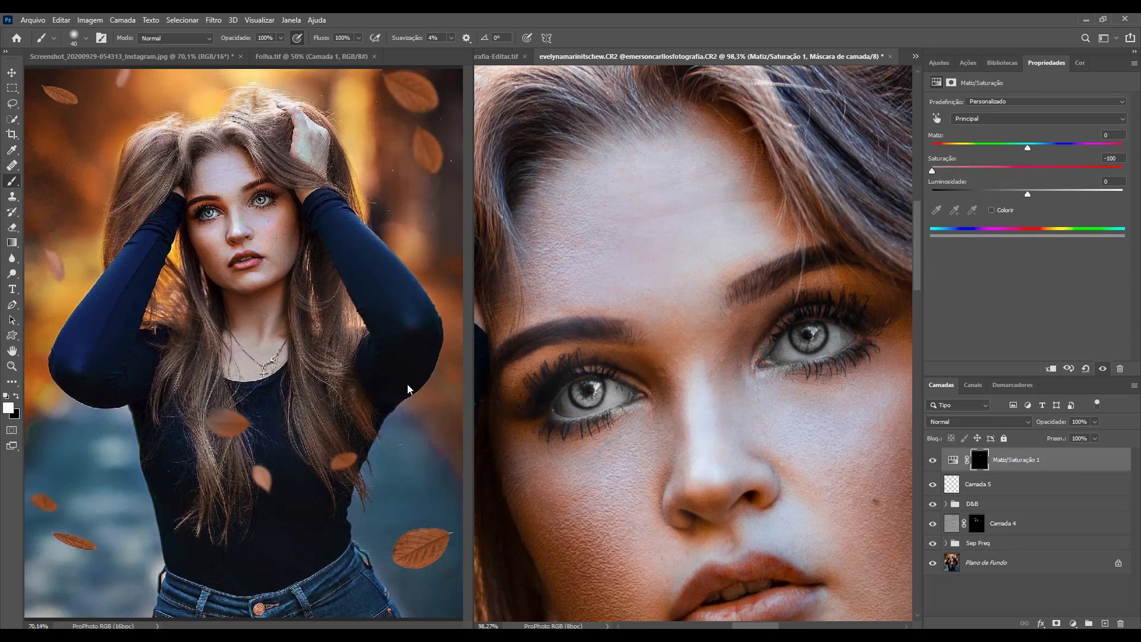
Paint white over the left eyelid and lower lash line, then lower the layer's opacity to 88%.
key(x)
drag(556, 386, 601, 367)
mouse_move(548, 418)
mouse_down()
mouse_move(645, 398)
mouse_move(615, 375)
mouse_up()
key(ctrl+0)
mouse_move(1057, 421)
mouse_down()
mouse_move(1009, 422)
mouse_move(1035, 424)
mouse_up()
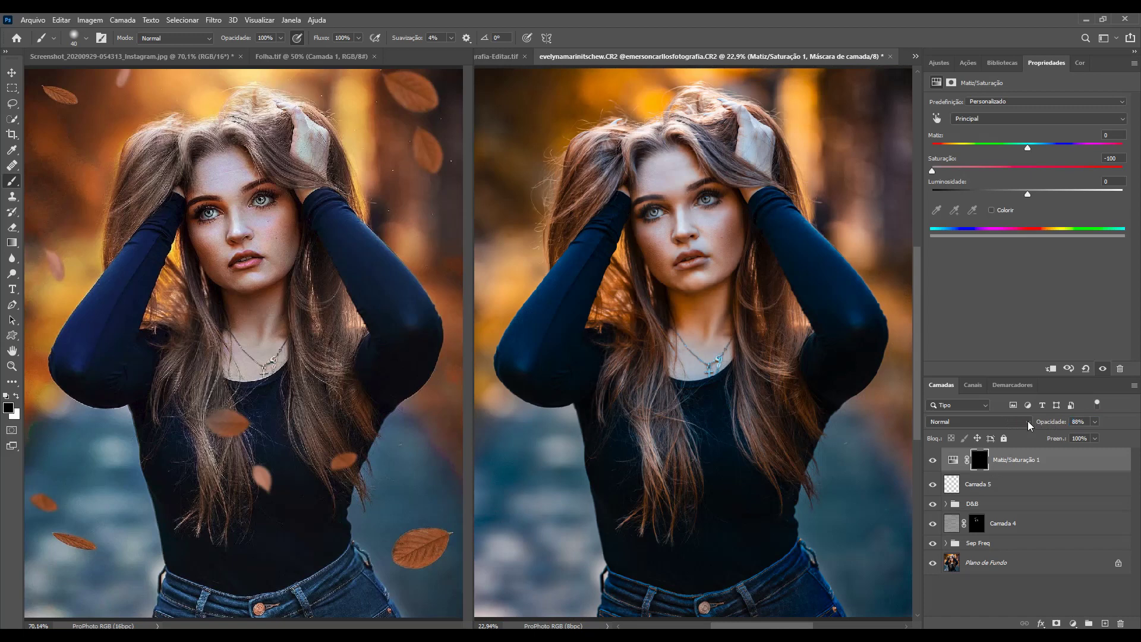
key(x)
click(984, 484)
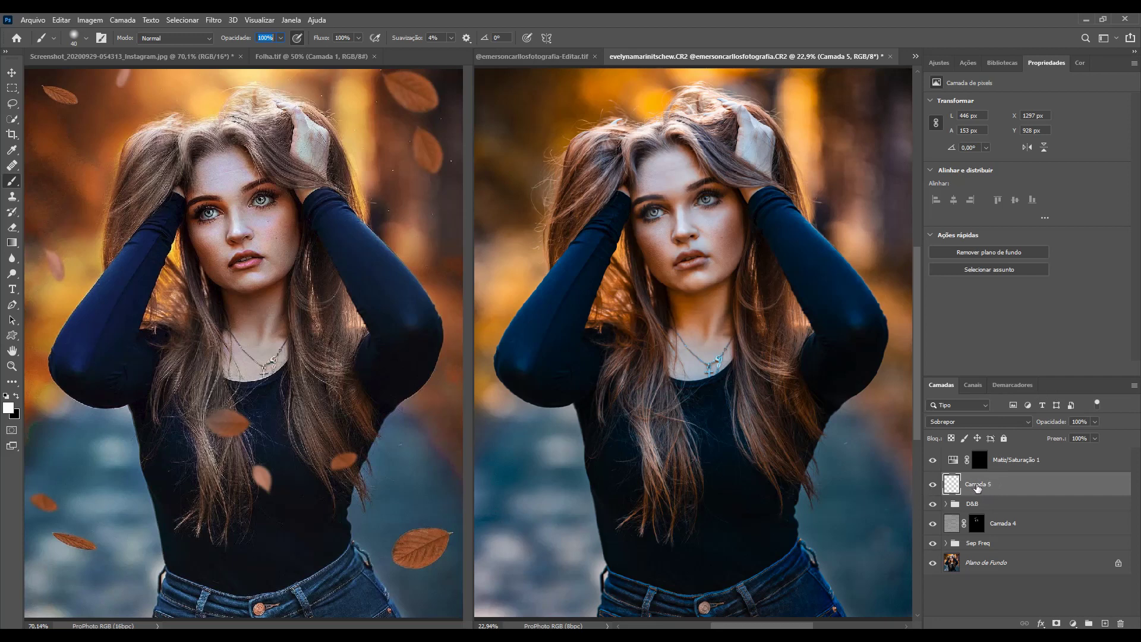
Duplicate Camada 5 at about 14% opacity, then group the three eye layers as Olhos.
key(ctrl+j)
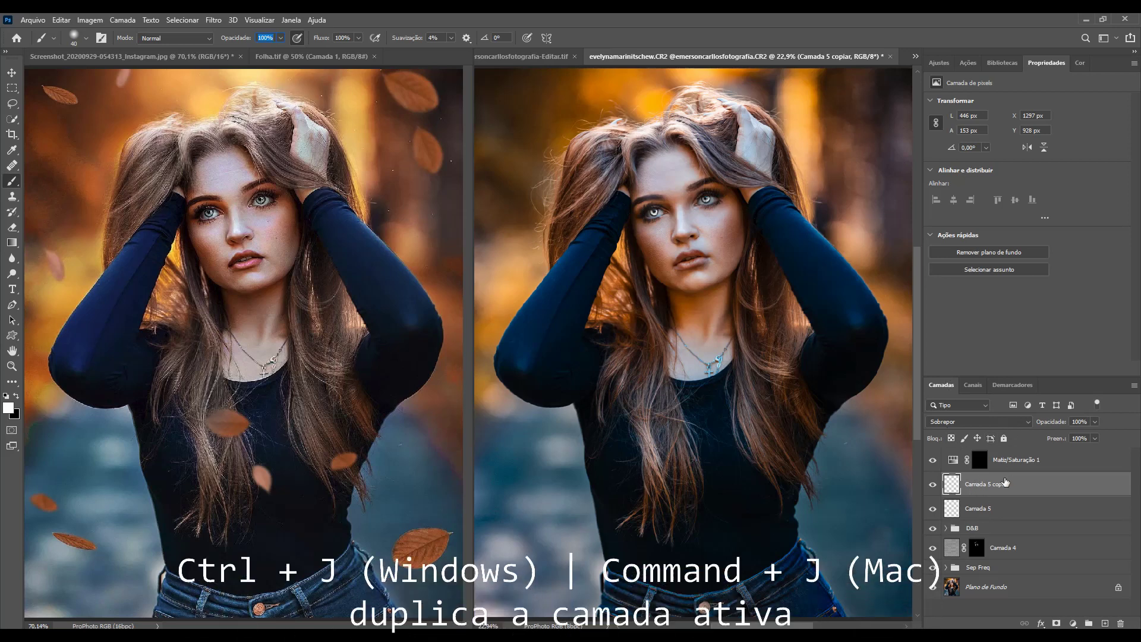
drag(1057, 425, 1016, 421)
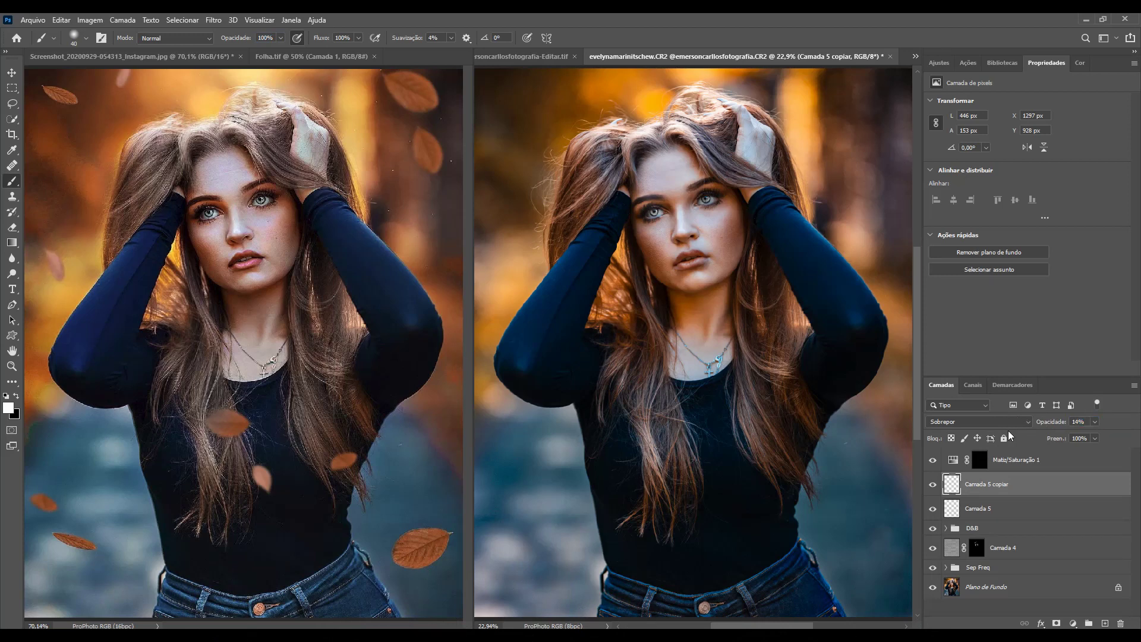
click(1010, 508)
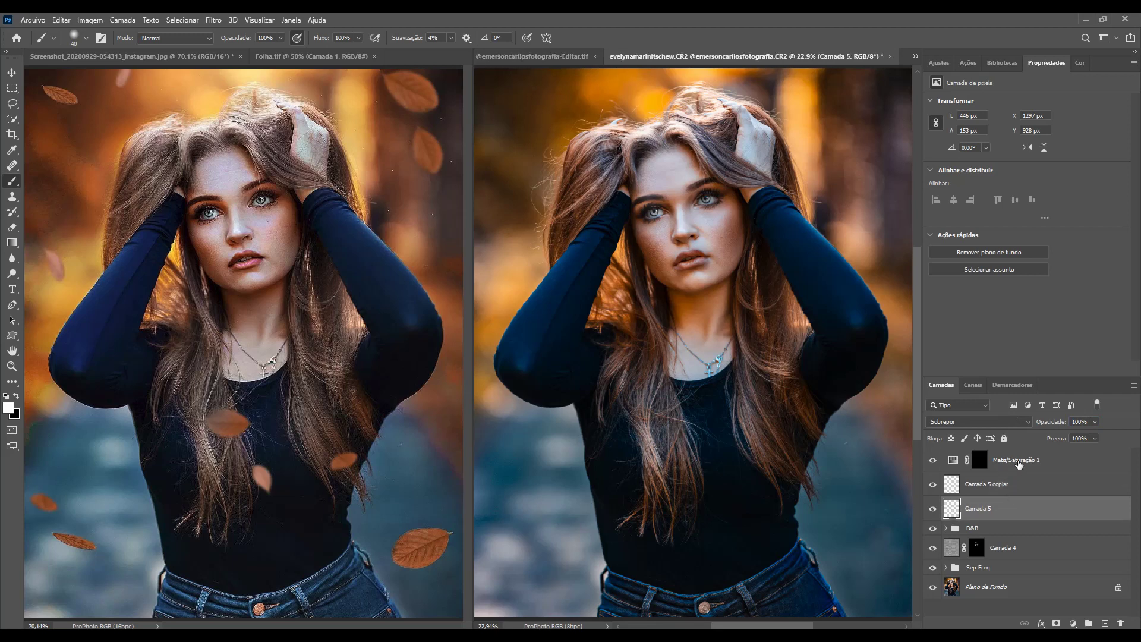
shift+click(1018, 462)
key(ctrl+g)
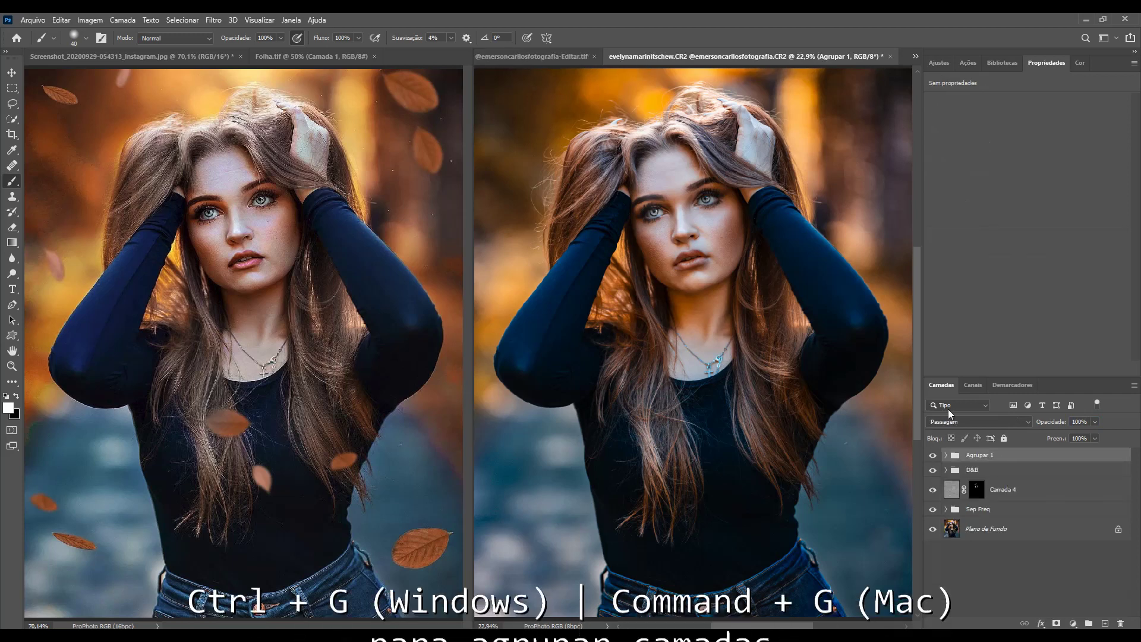
double_click(977, 454)
text(Olhos)
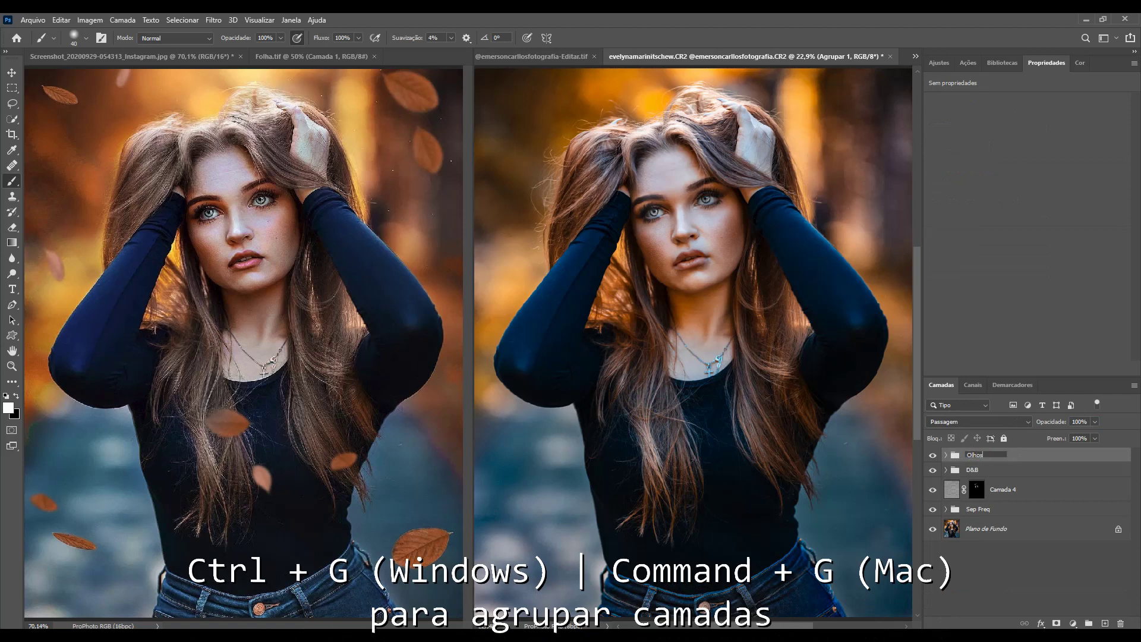
key(Return)
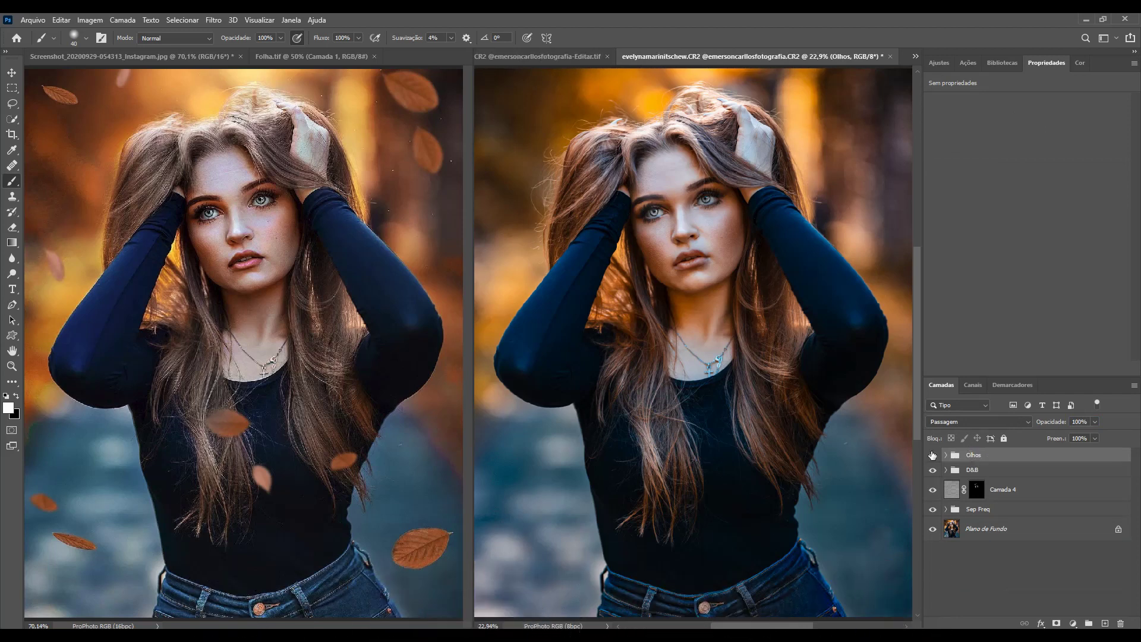
click(933, 456)
Stamp all visible layers into Camada 6, set to Sobrepor at 10% opacity, and toggle it to compare.
key(ctrl+shift+alt+e)
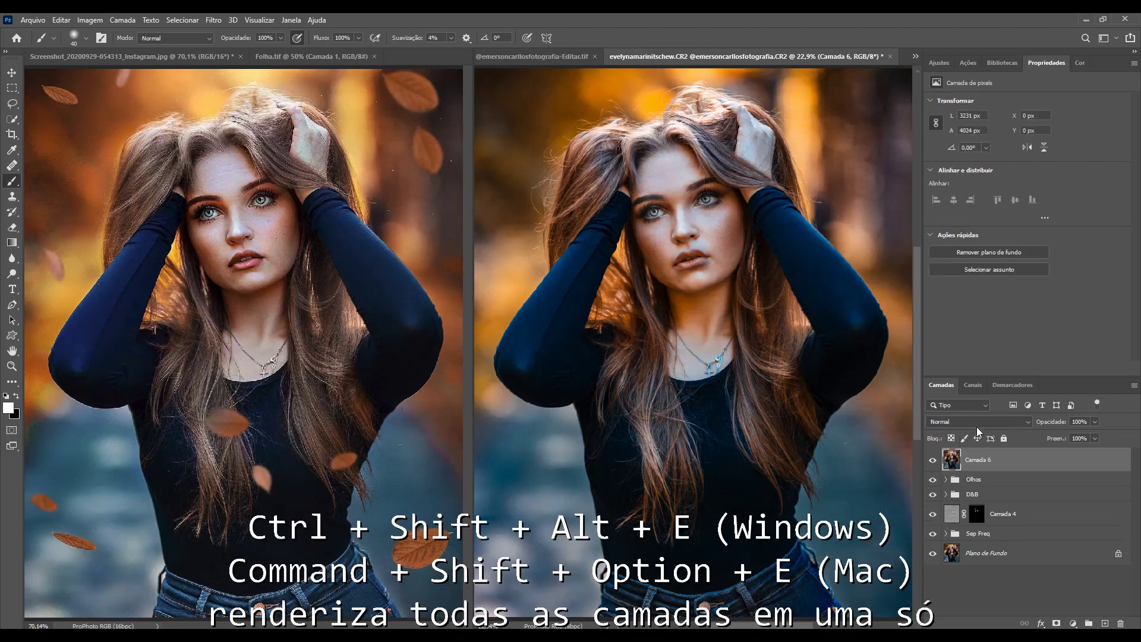
click(975, 425)
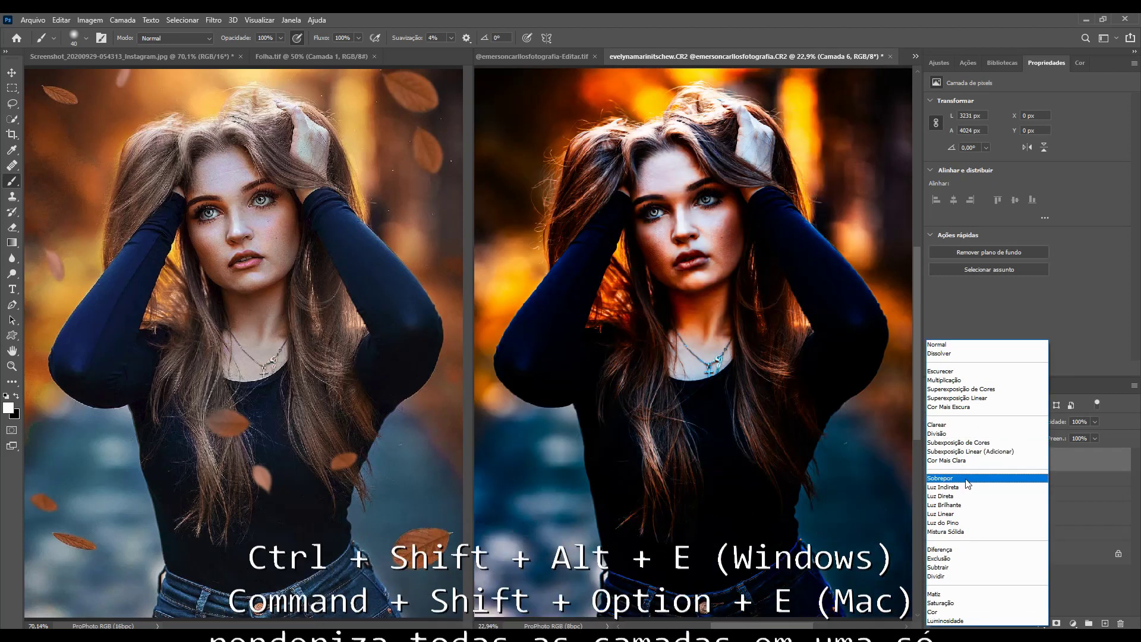
click(964, 478)
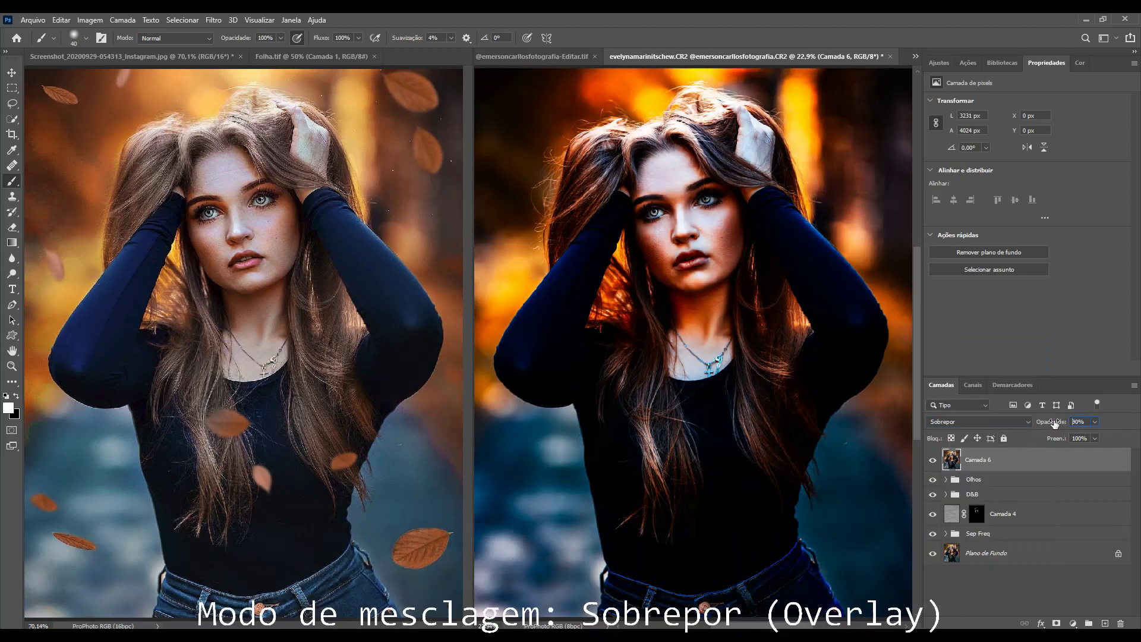
drag(1057, 426, 1005, 423)
key(v)
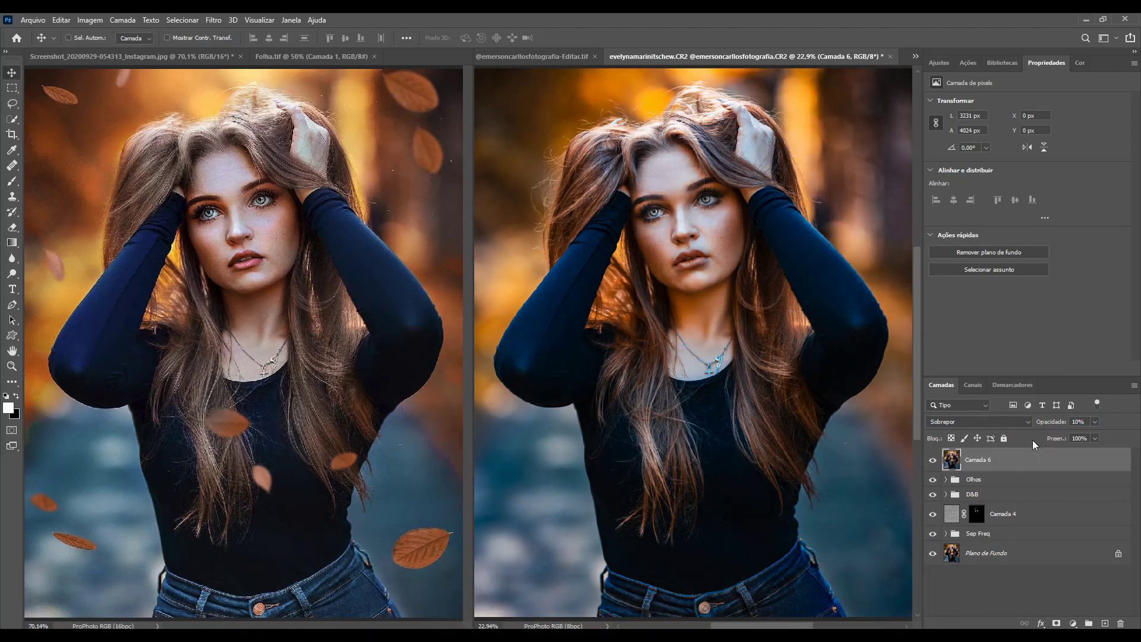
click(932, 461)
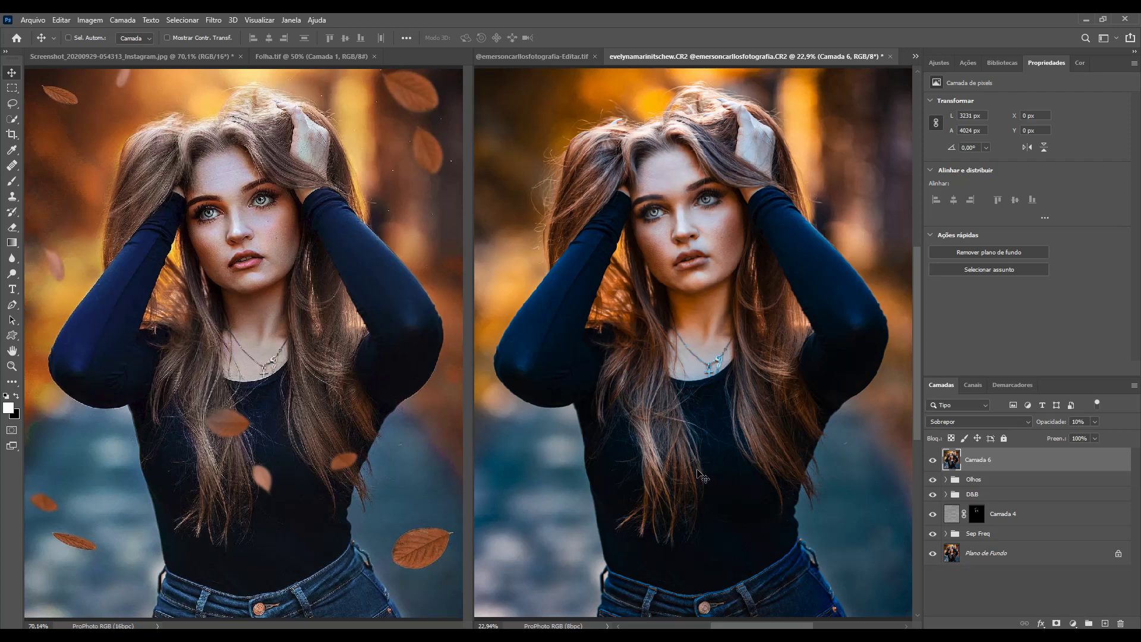
Copy the leaf from Folha.tif and paste it into the portrait as layer Camada 7.
click(323, 57)
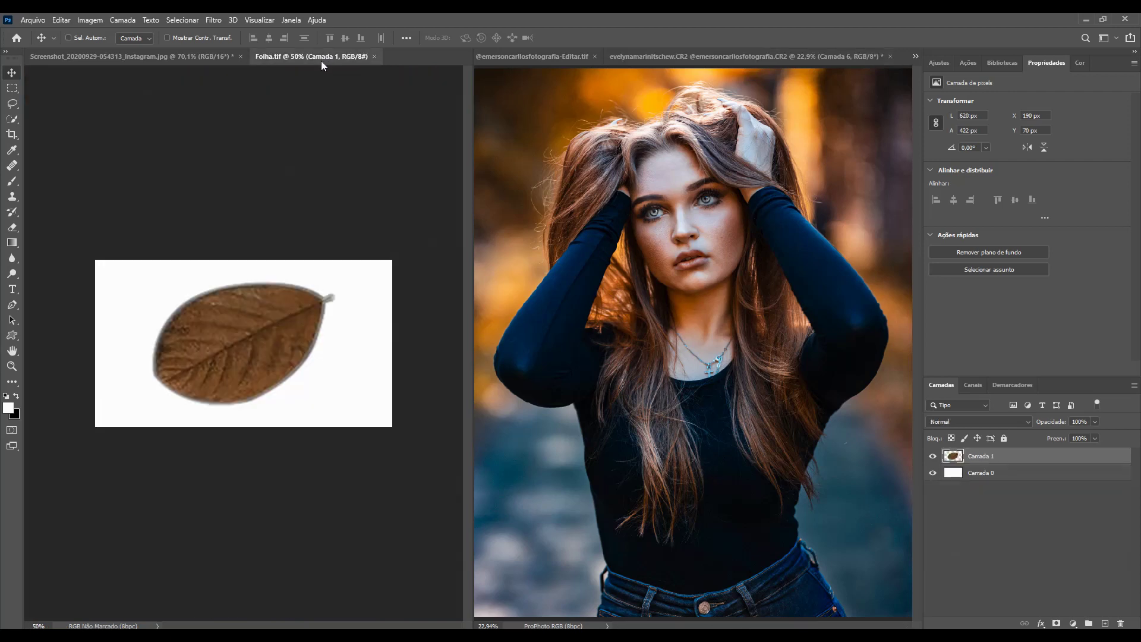
click(189, 56)
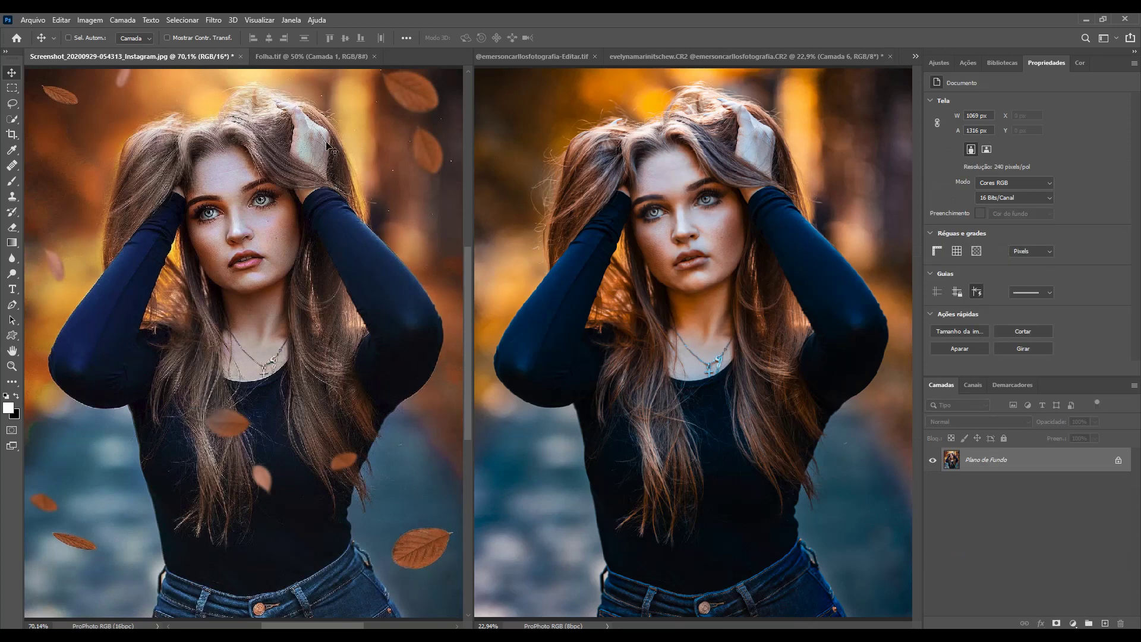
click(300, 55)
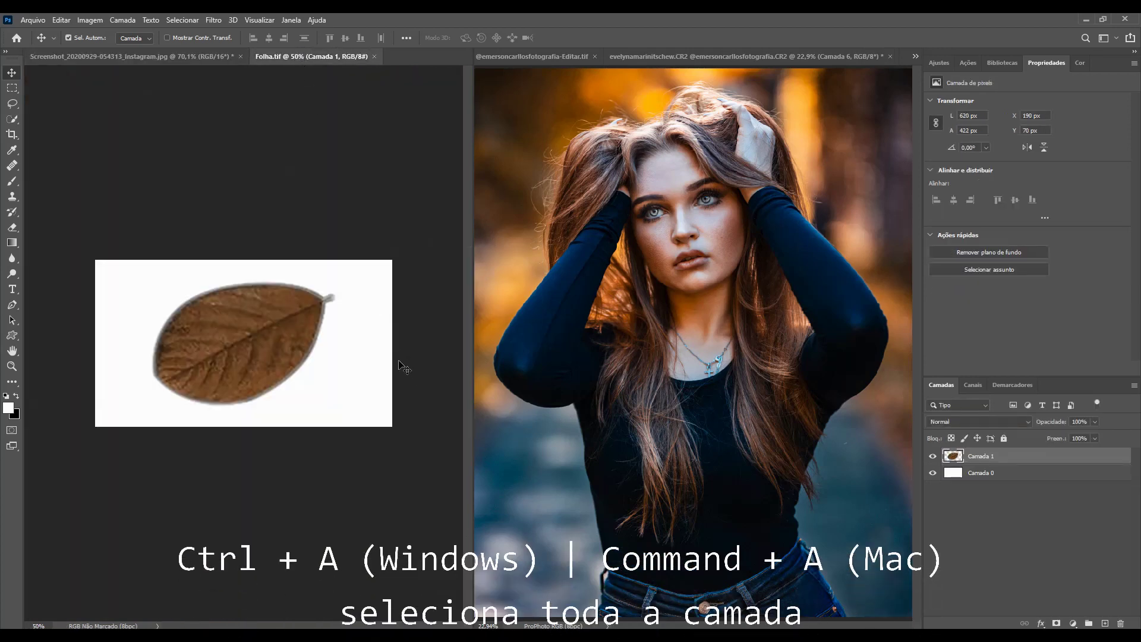
key(ctrl+a)
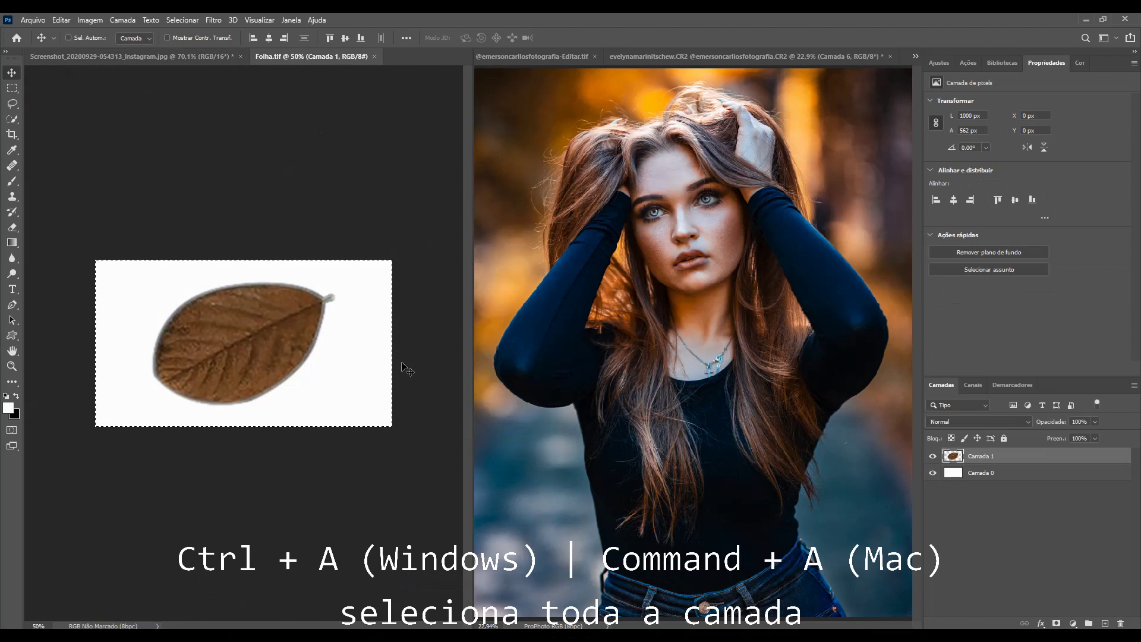
click(671, 55)
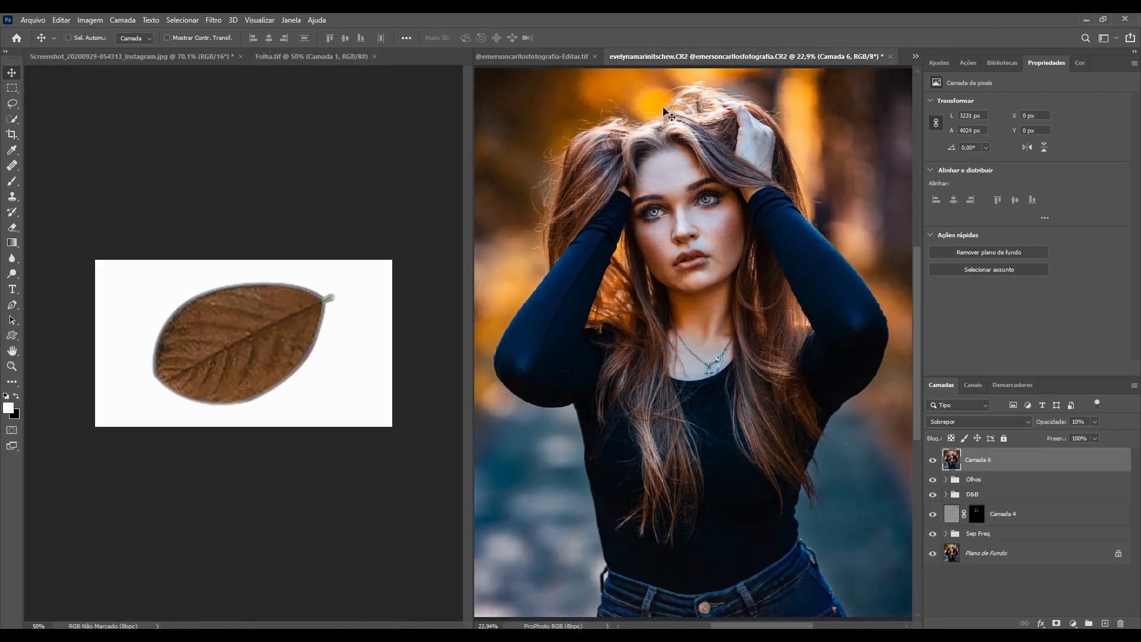
key(ctrl+v)
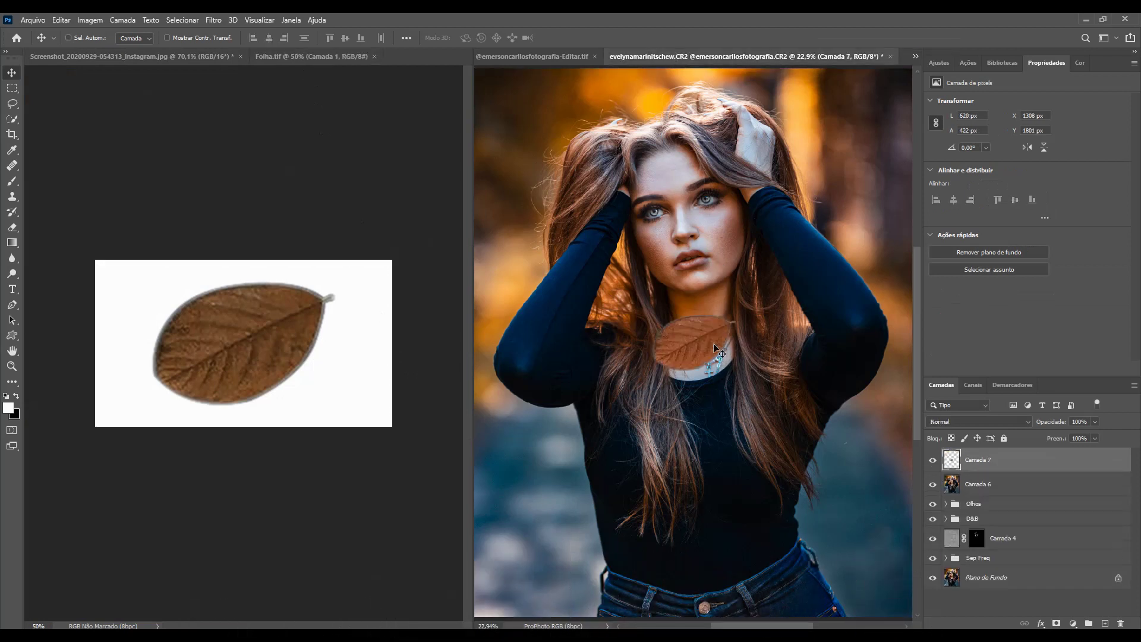
Move the leaf to the portrait's lower right, shrink it, and duplicate it as Camada 7 copiar.
click(152, 58)
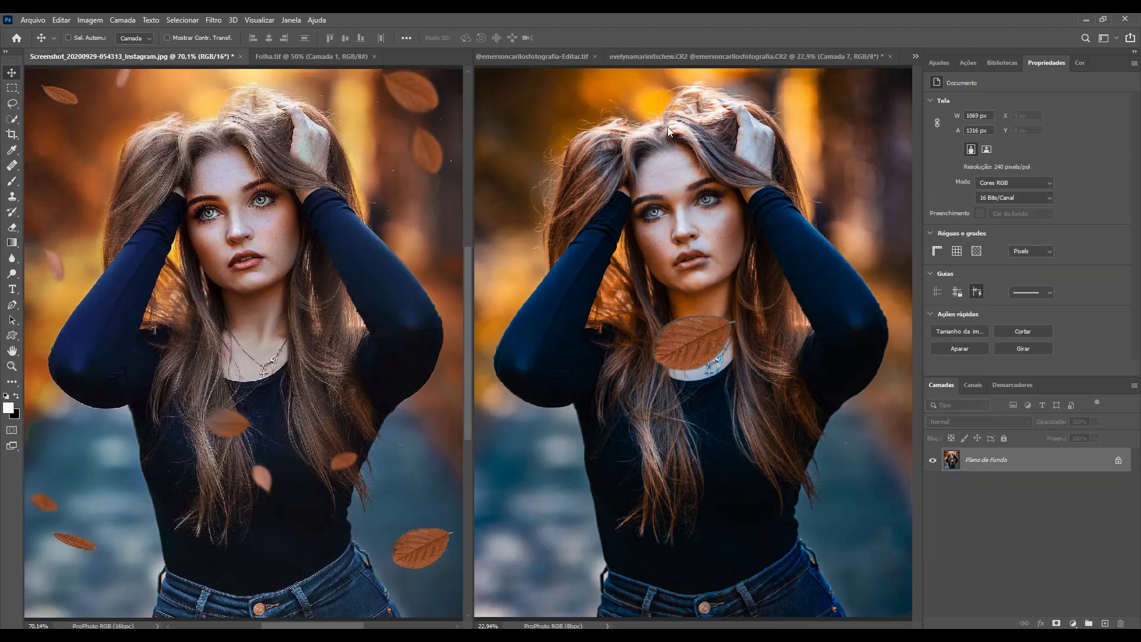
click(755, 54)
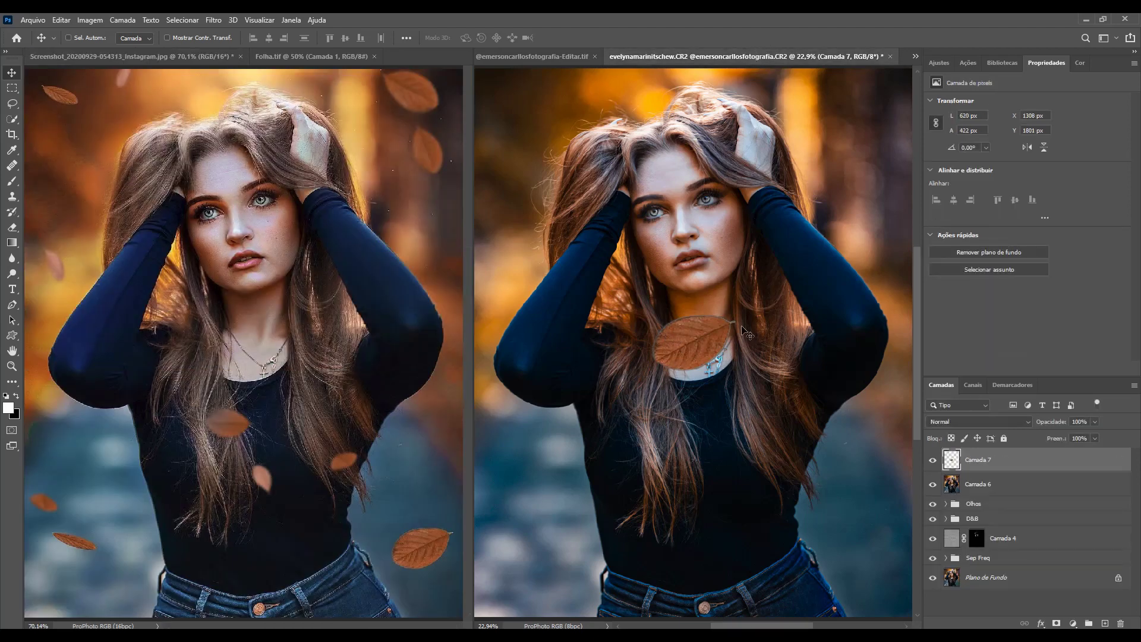
drag(712, 338, 874, 541)
key(ctrl)
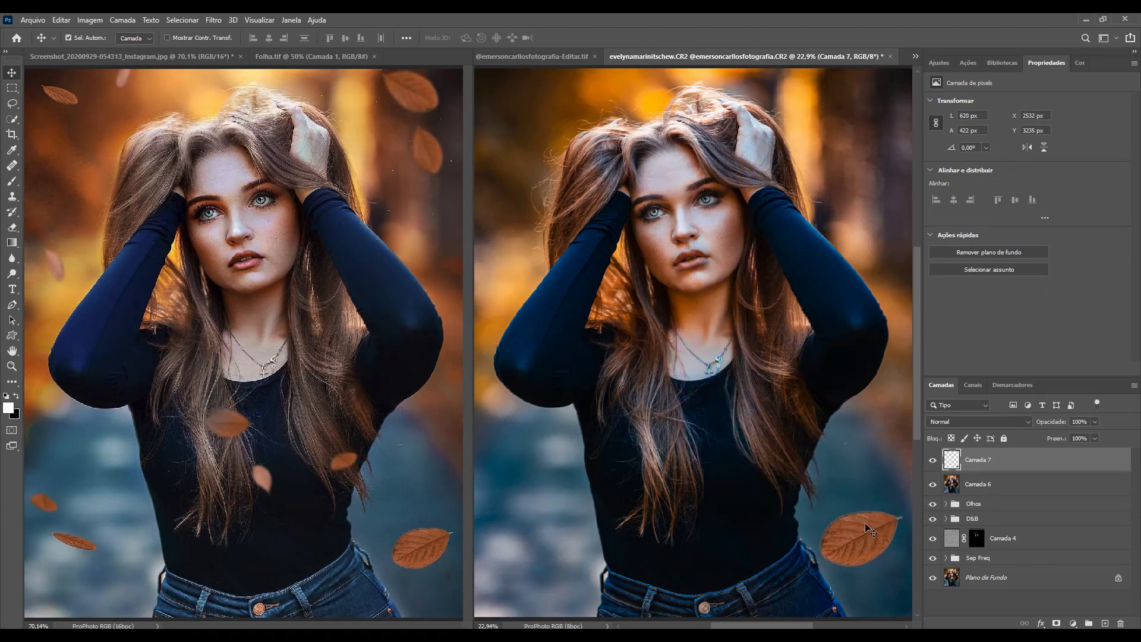
key(ctrl+t)
drag(903, 510, 878, 535)
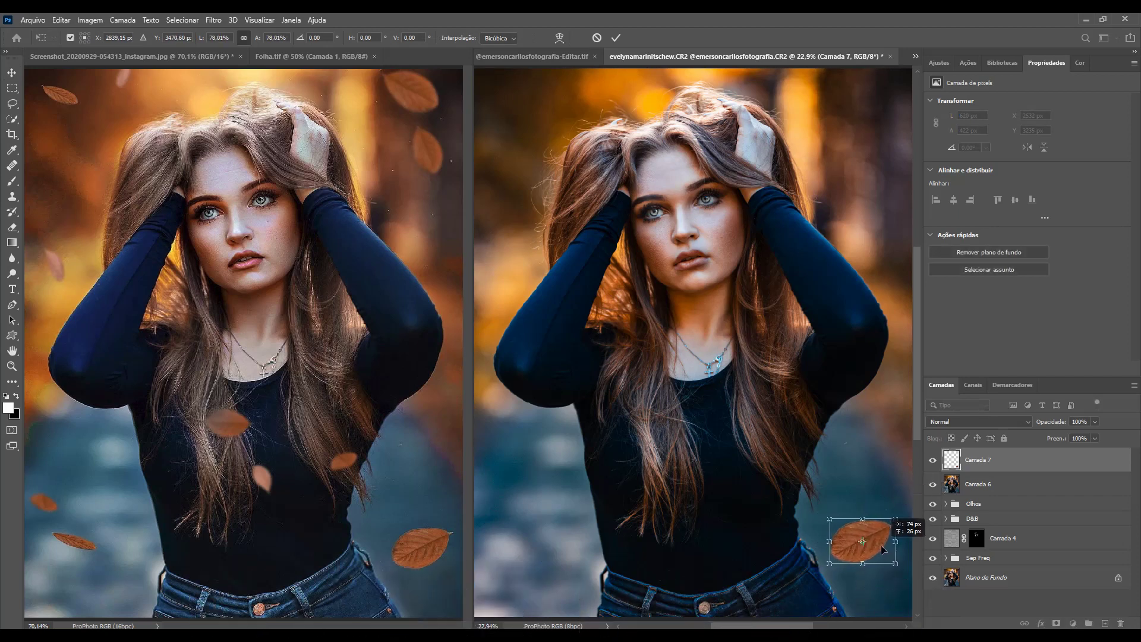
key(Return)
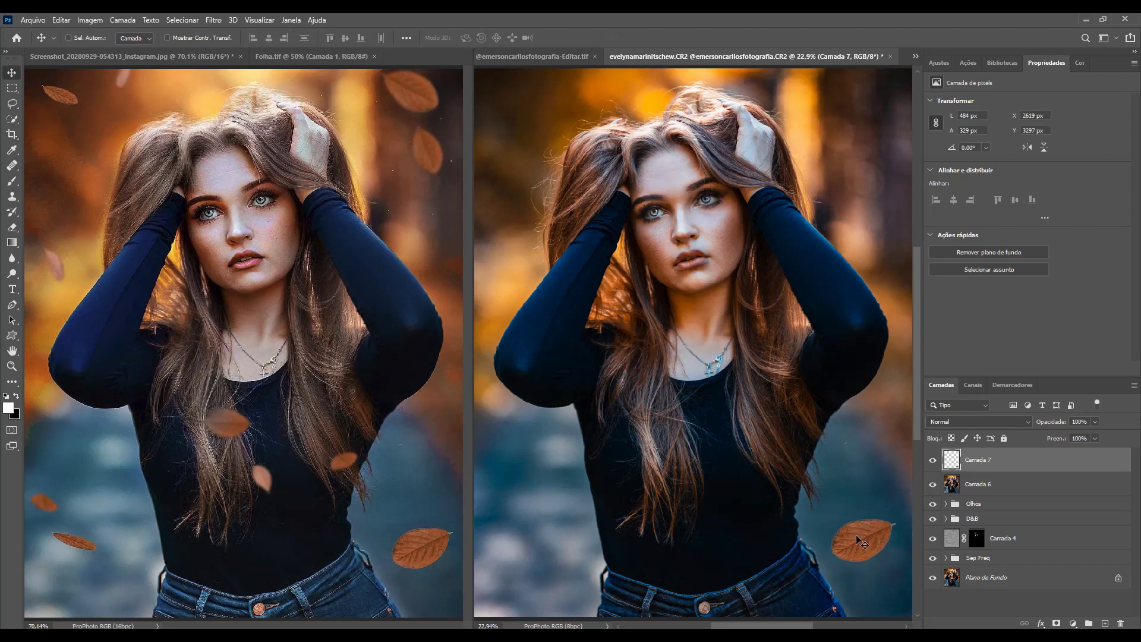
key(ctrl+j)
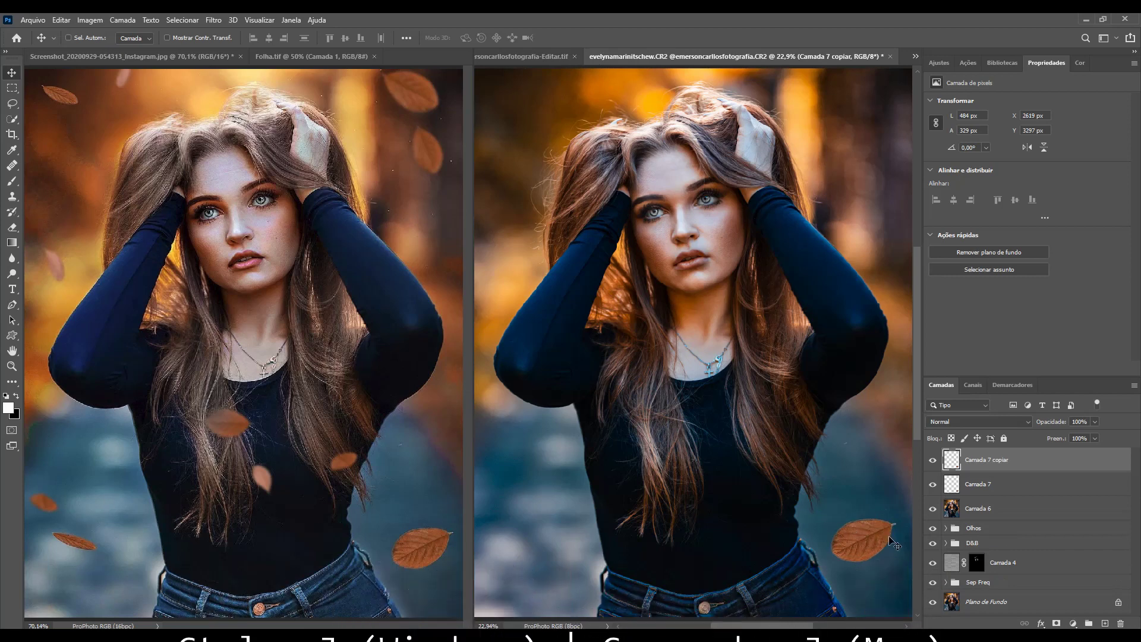
Move the copied leaf to the lower left, squashed flat and tilted as if falling edge-on.
mouse_move(867, 539)
mouse_down()
mouse_move(519, 549)
mouse_move(531, 552)
mouse_up()
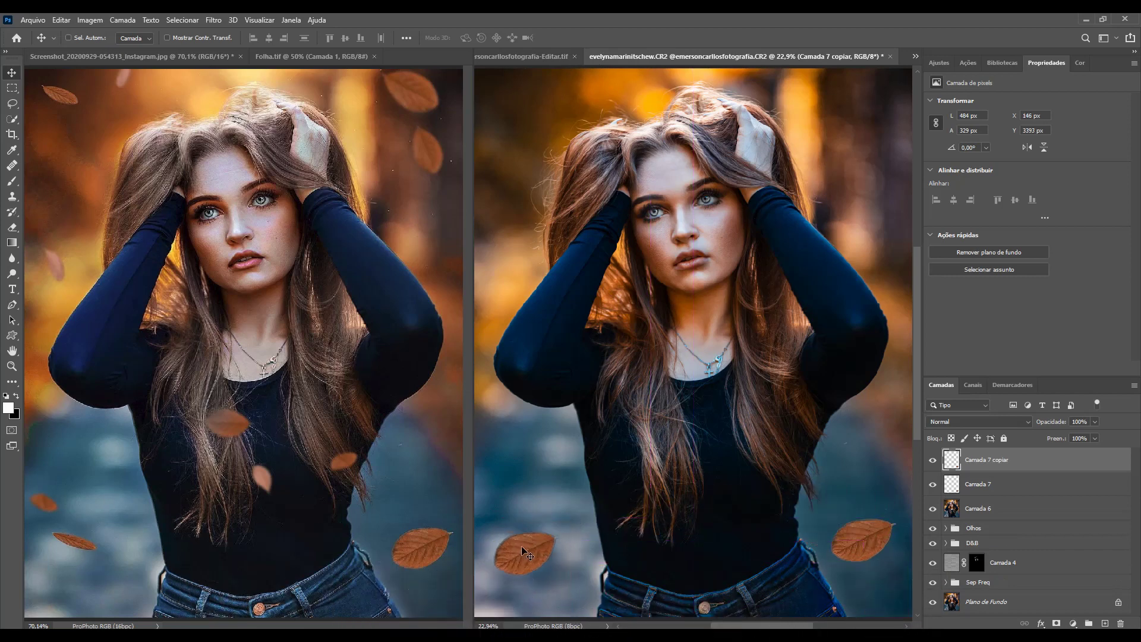
key(ctrl+t)
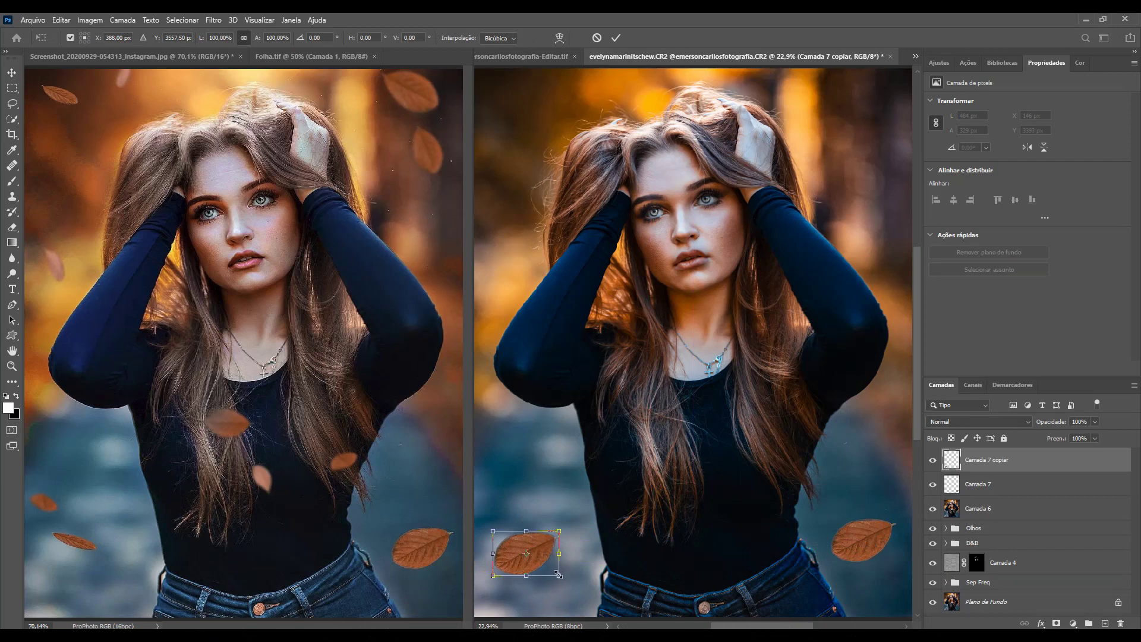
mouse_move(557, 575)
mouse_down()
mouse_move(545, 514)
mouse_move(481, 533)
mouse_up()
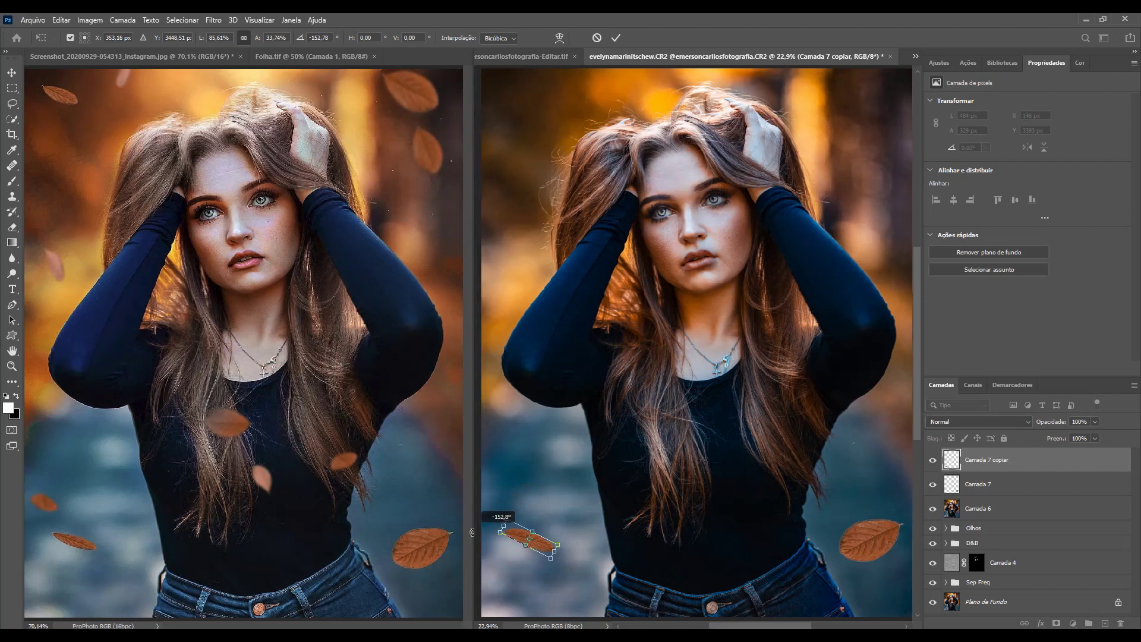
key(Return)
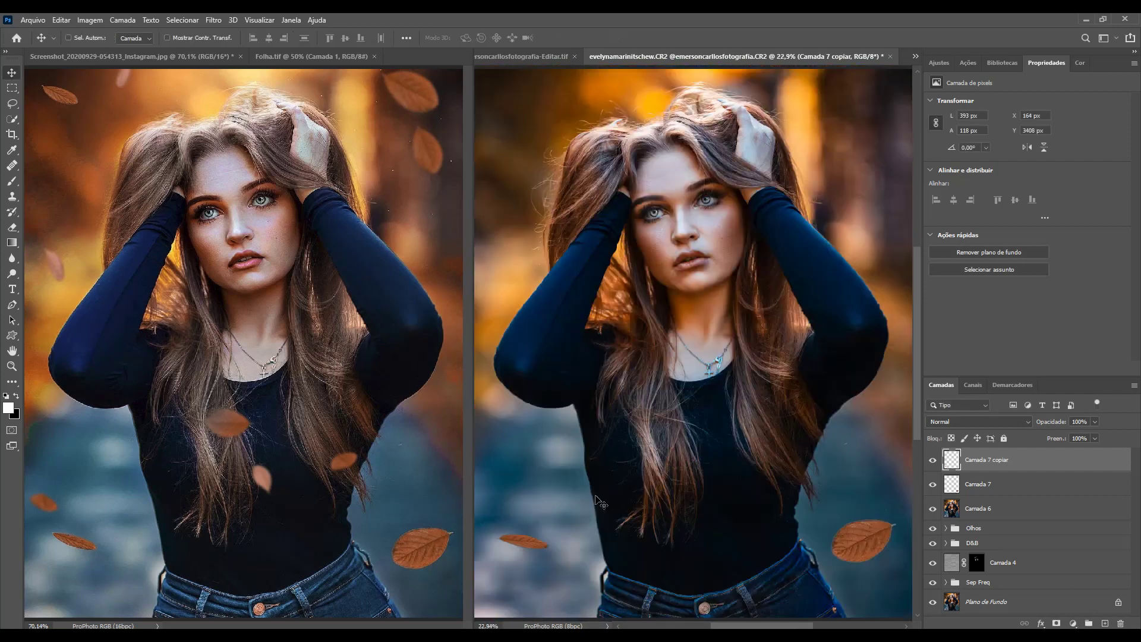
click(215, 20)
mouse_move(268, 155)
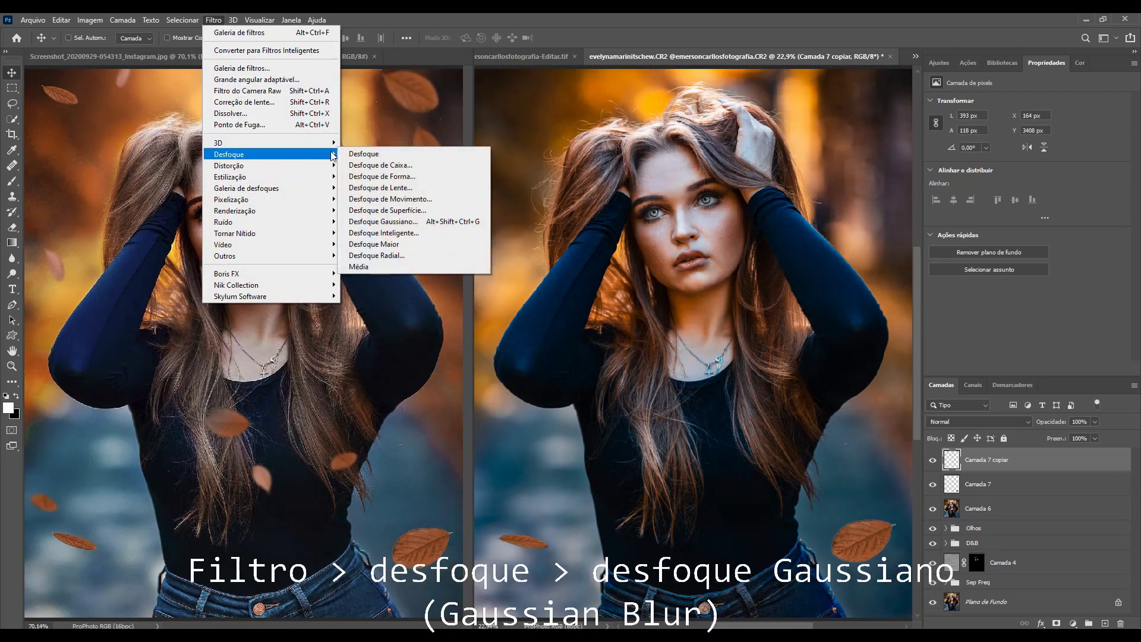
Apply Desfoque Gaussiano with radius 2 to the lower-left leaf, then zoom out.
click(414, 223)
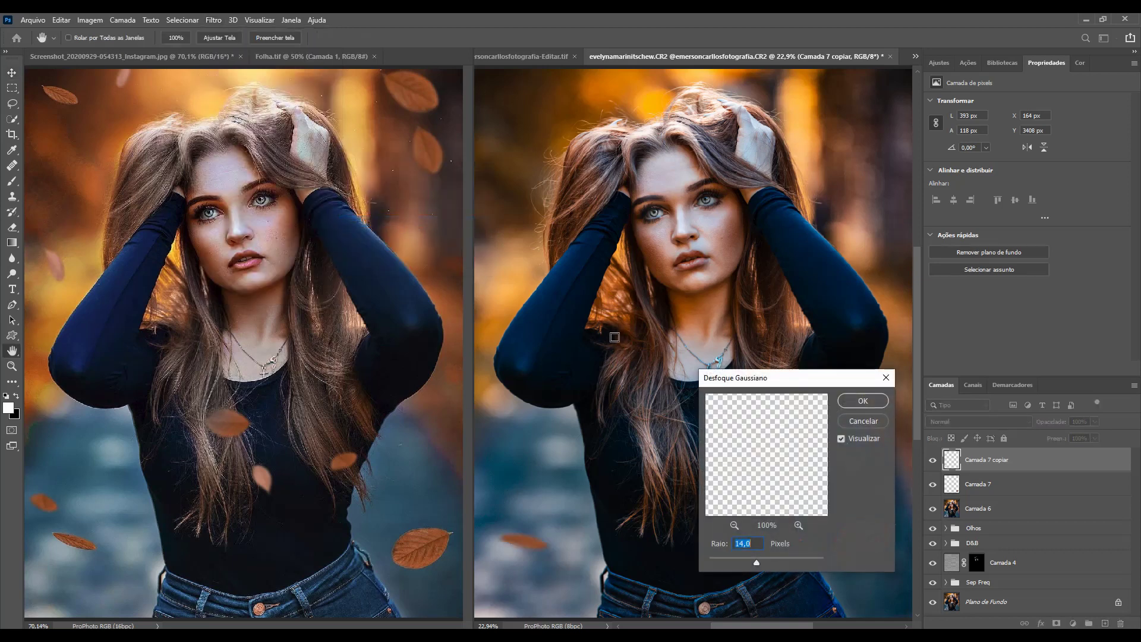
text(2)
key(Return)
key(v)
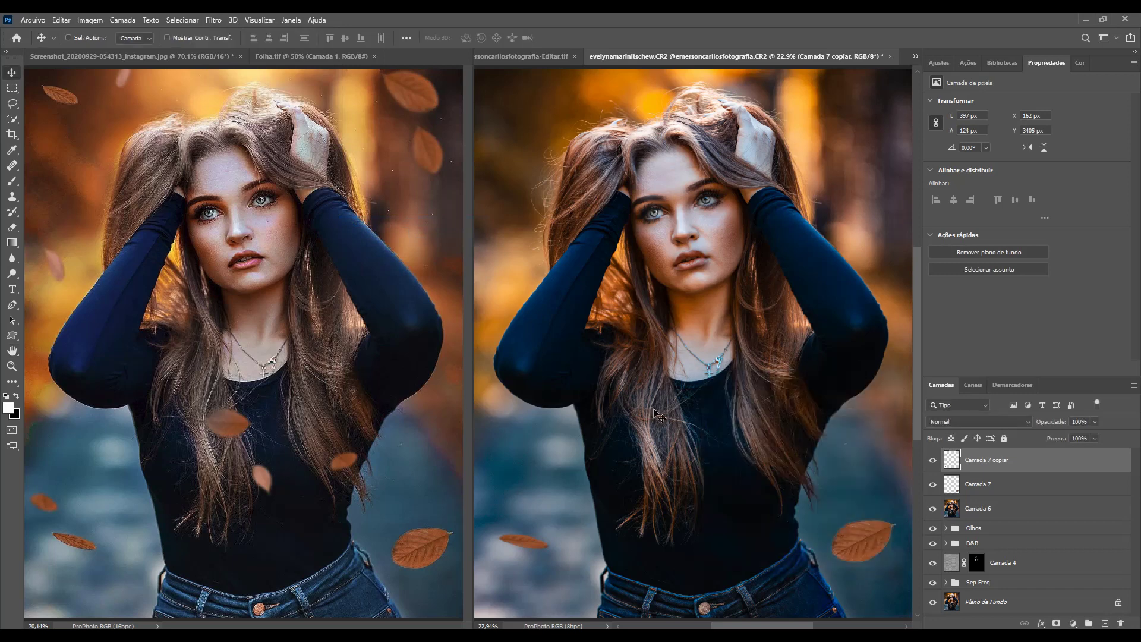
key(ctrl+minus)
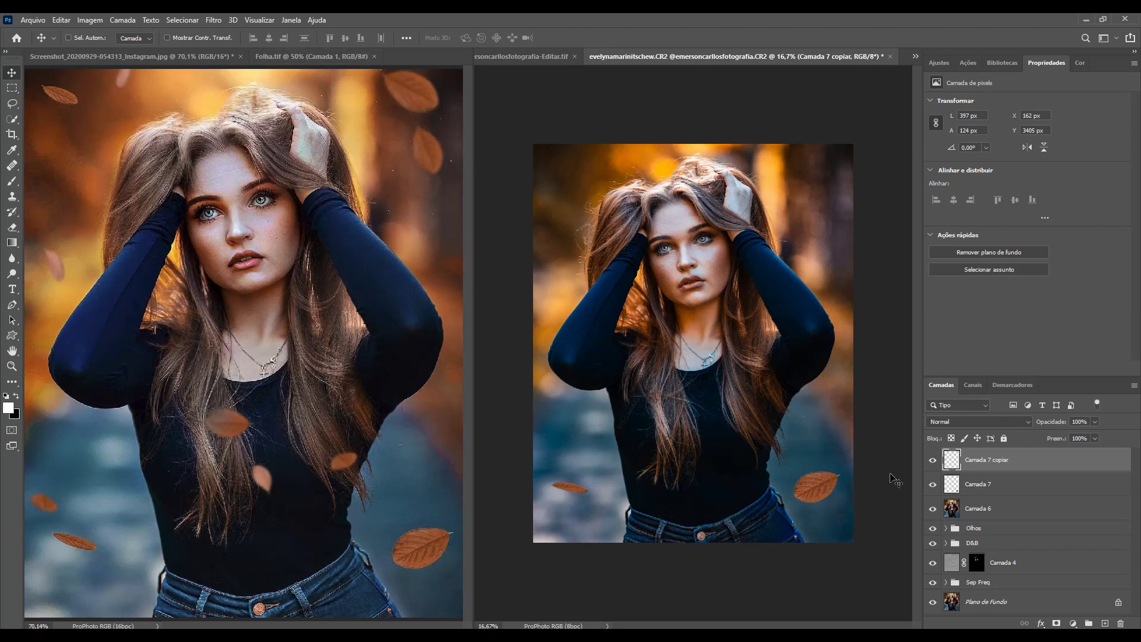
Duplicate Camada 7, move the copy to the upper right, rotate it and enlarge it slightly.
drag(997, 490, 944, 458)
key(ctrl+j)
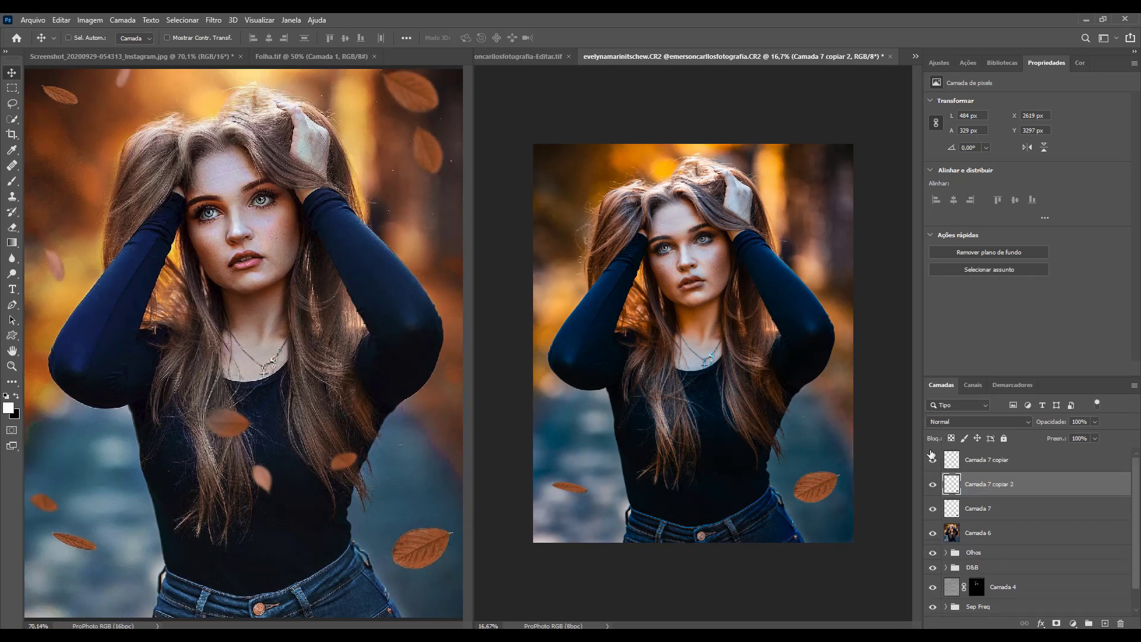
drag(806, 491, 799, 187)
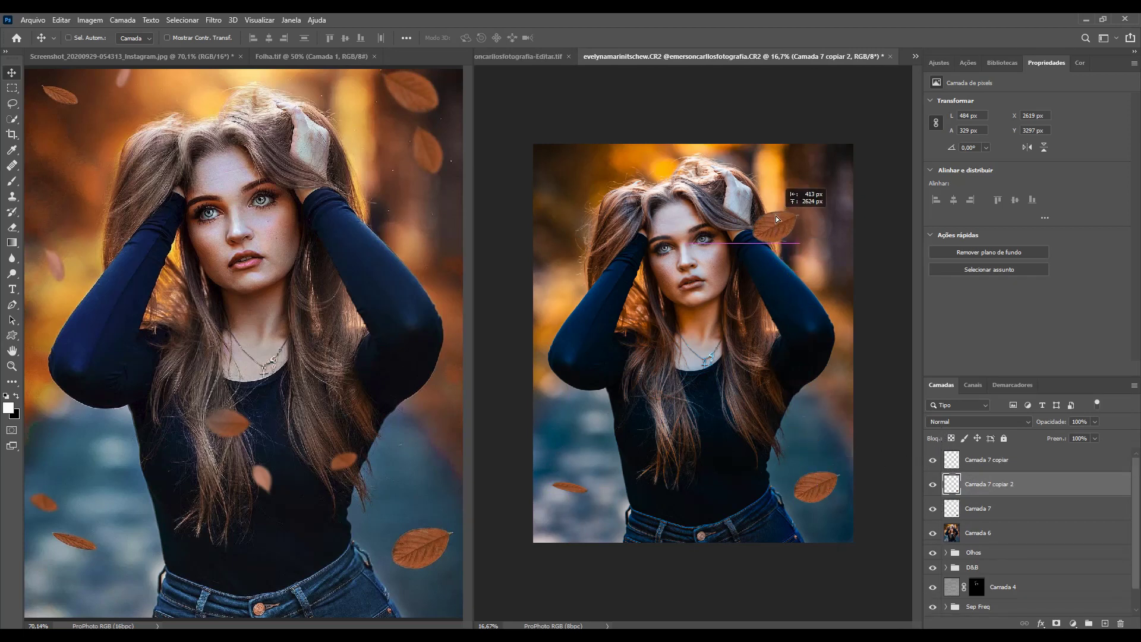
key(ctrl+t)
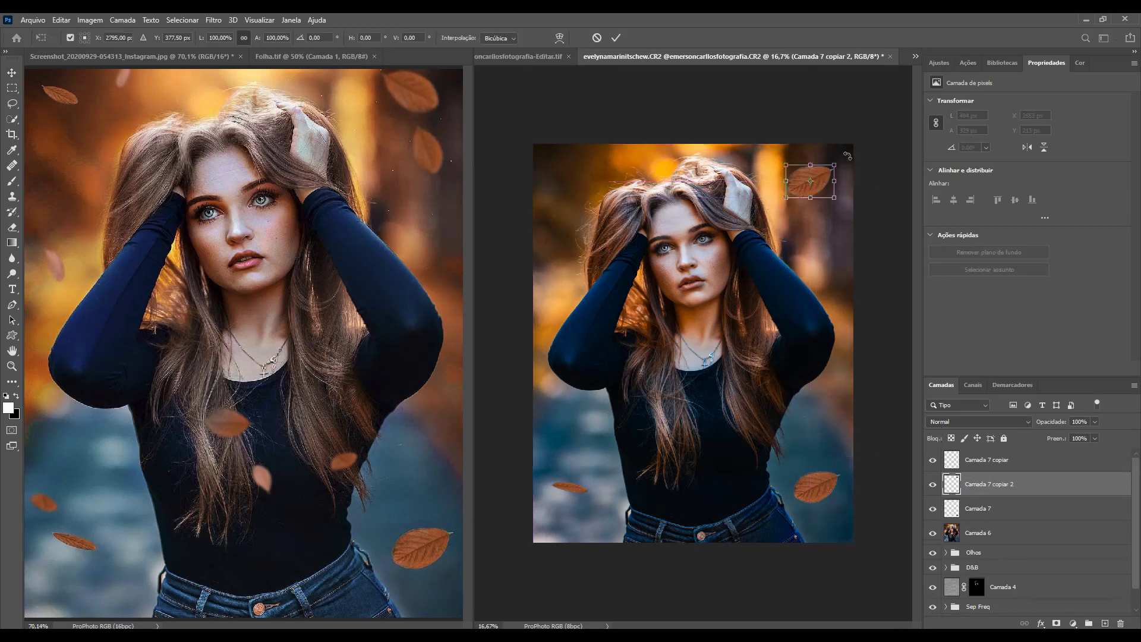
drag(855, 146, 757, 153)
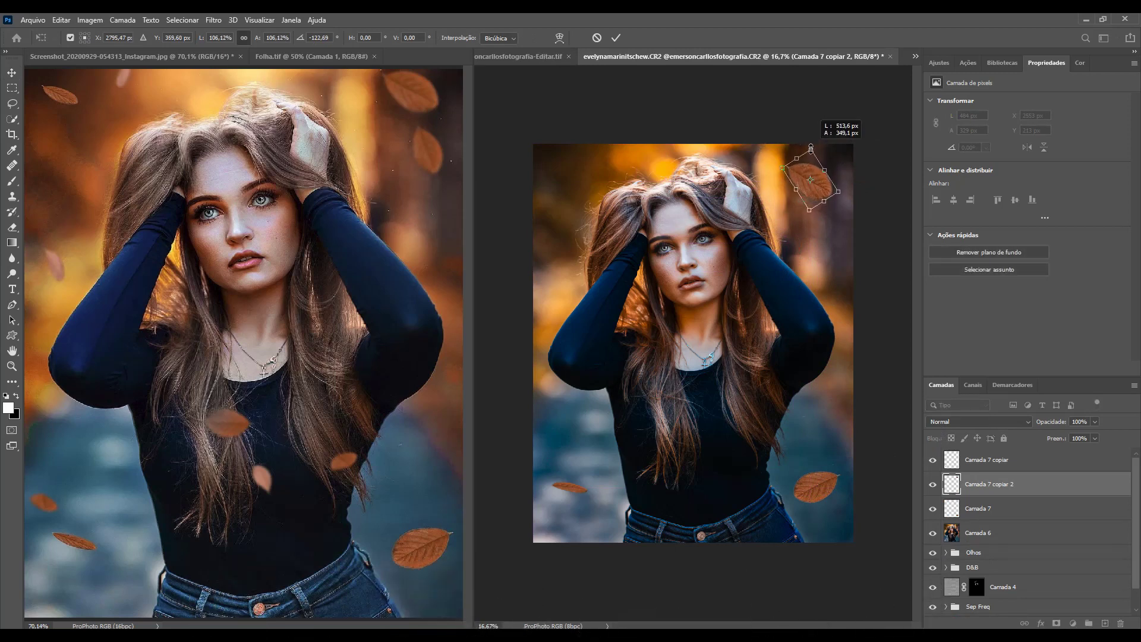
drag(811, 151, 808, 154)
key(Return)
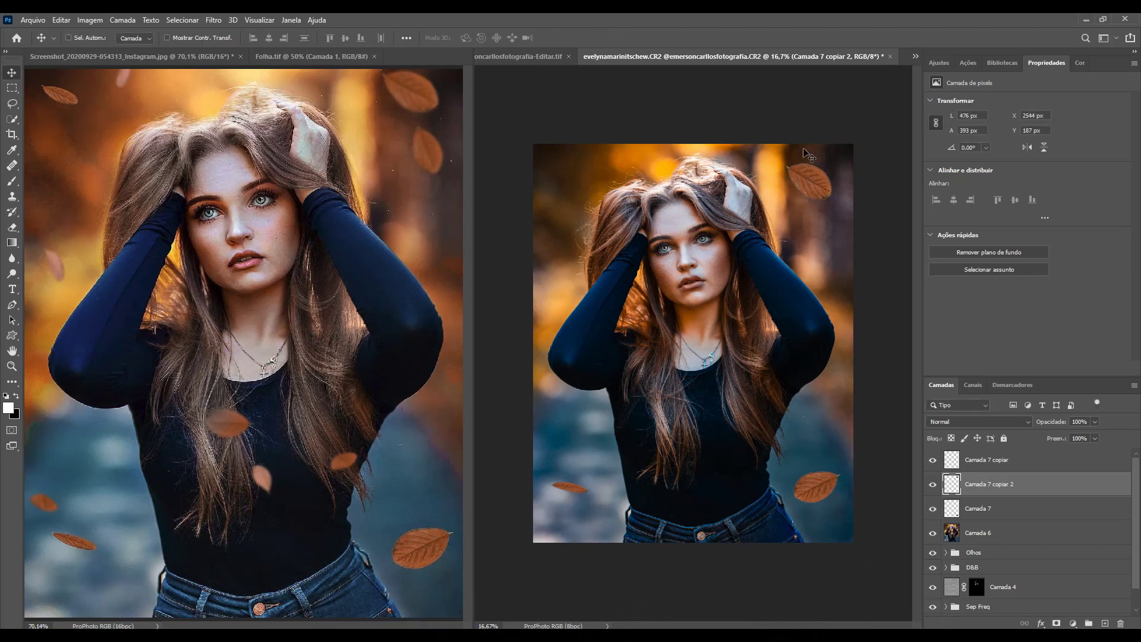
key(ctrl+alt+f)
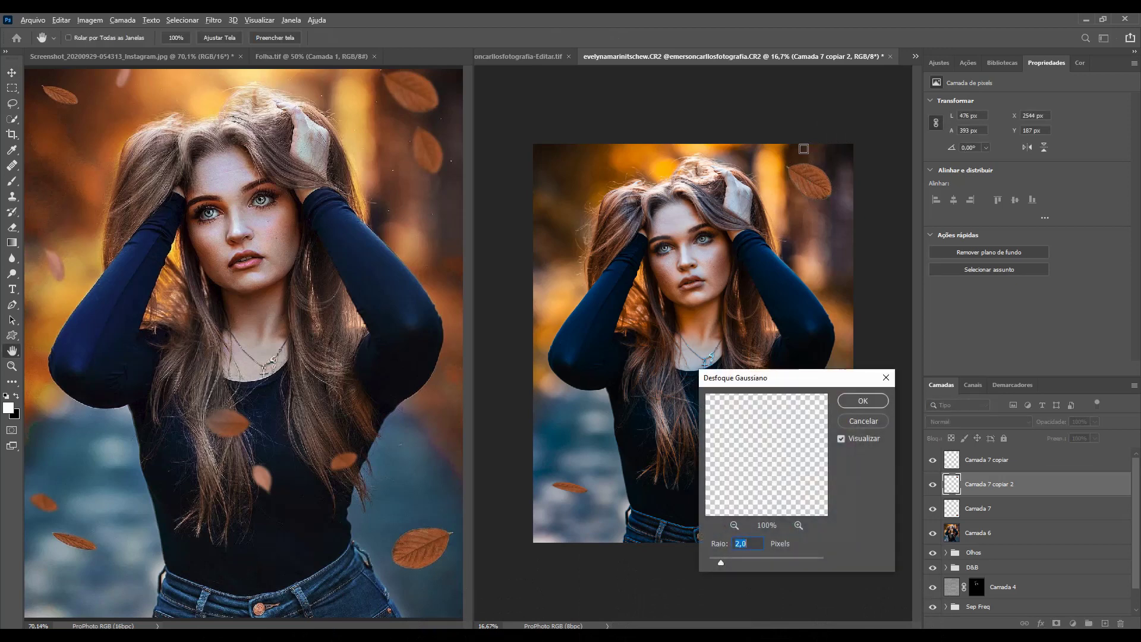
Blur the top-right leaf copy with a Gaussian radius of 12.
text(4)
text(20)
key(BackSpace)
key(BackSpace)
text(12)
key(Return)
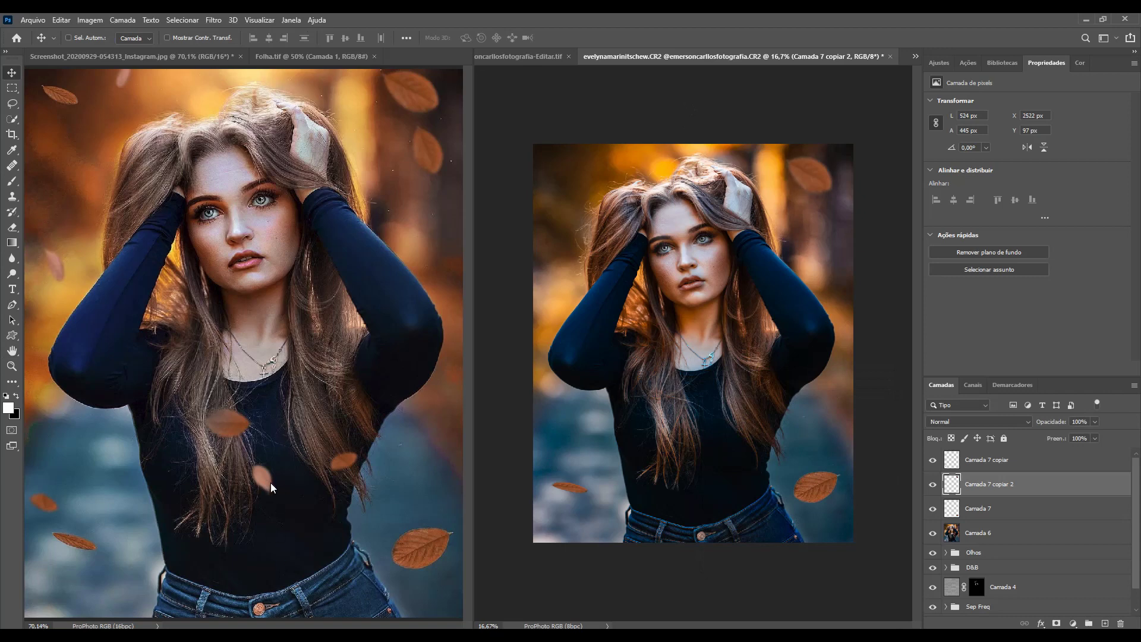
Duplicate Camada 7 and place the copy on the woman's chest, rotated and shrunk to half size.
click(1014, 513)
key(ctrl)
key(ctrl+j)
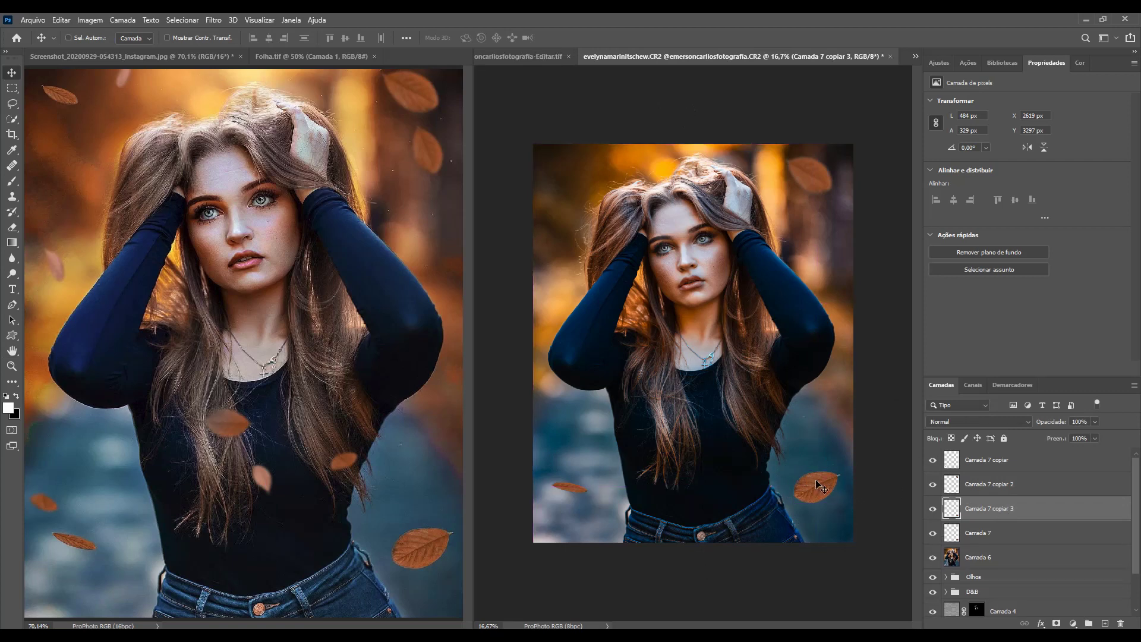
mouse_move(819, 482)
mouse_down()
mouse_move(735, 424)
mouse_move(710, 433)
mouse_move(733, 479)
mouse_up()
key(ctrl+t)
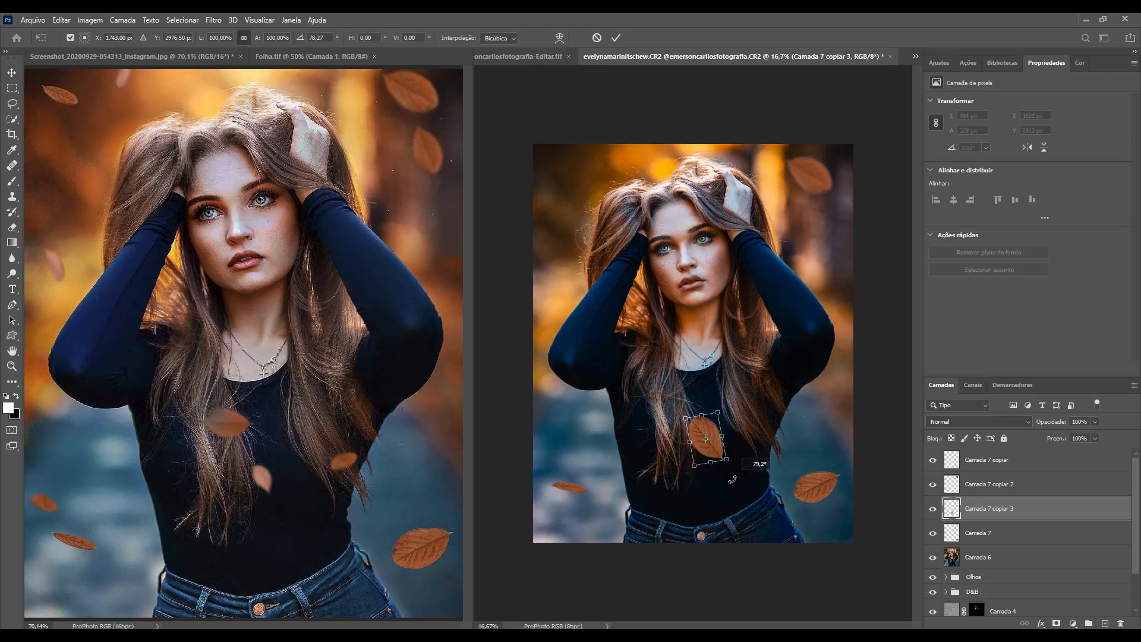
drag(733, 479, 742, 469)
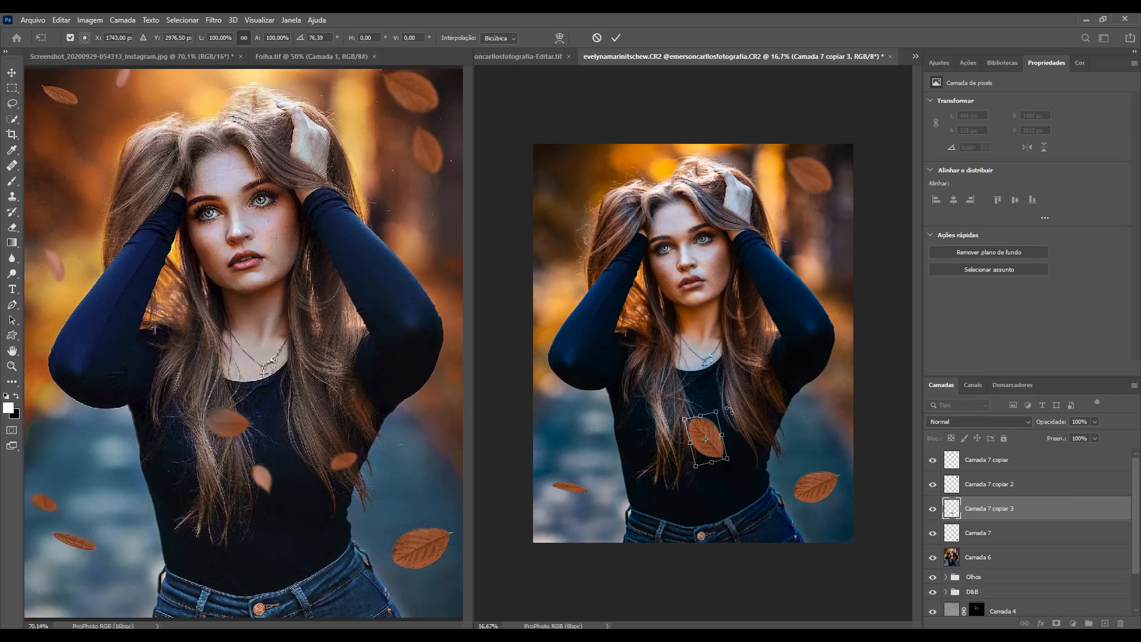
drag(716, 411, 708, 438)
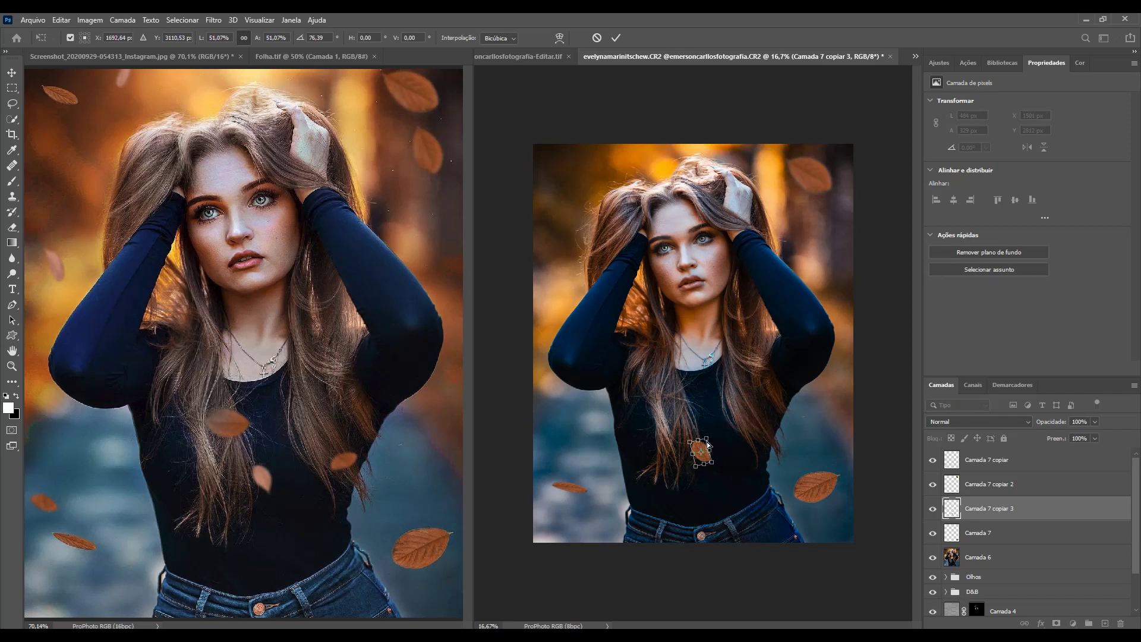
key(ctrl+plus)
key(ctrl+plus)
key(ctrl+plus)
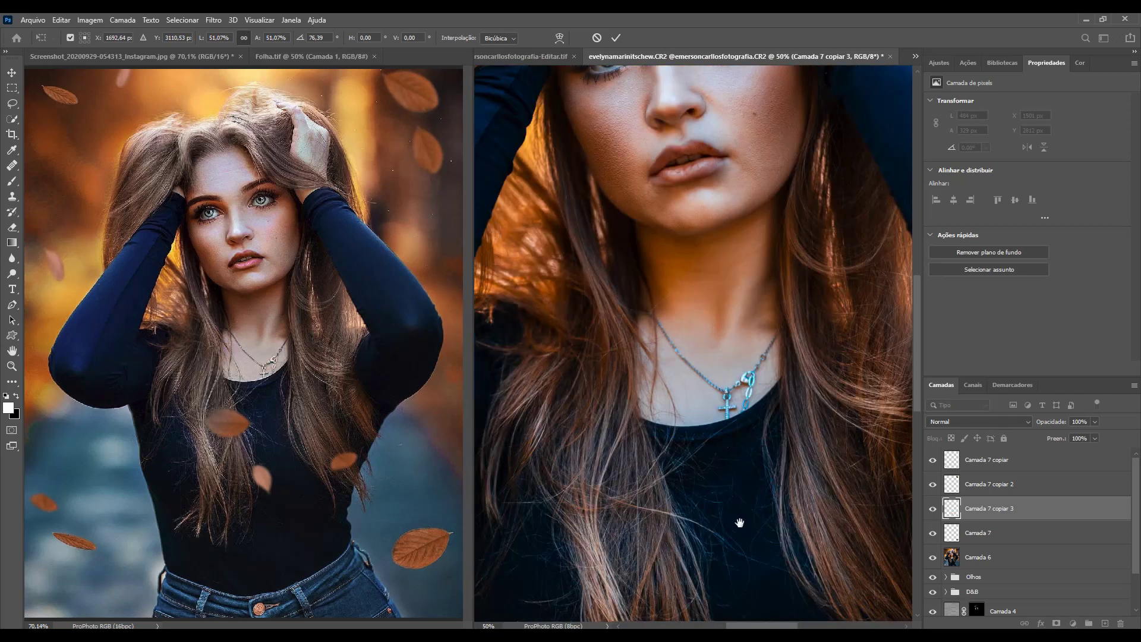
drag(740, 522, 752, 200)
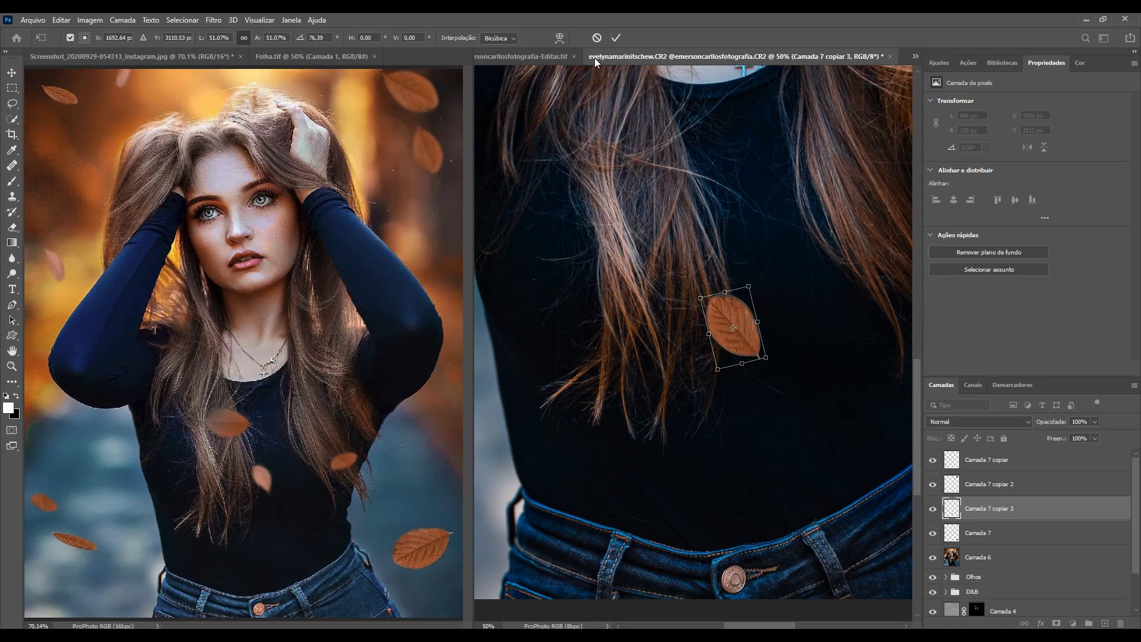
Warp the chest leaf, bending its lower corners inward.
click(560, 35)
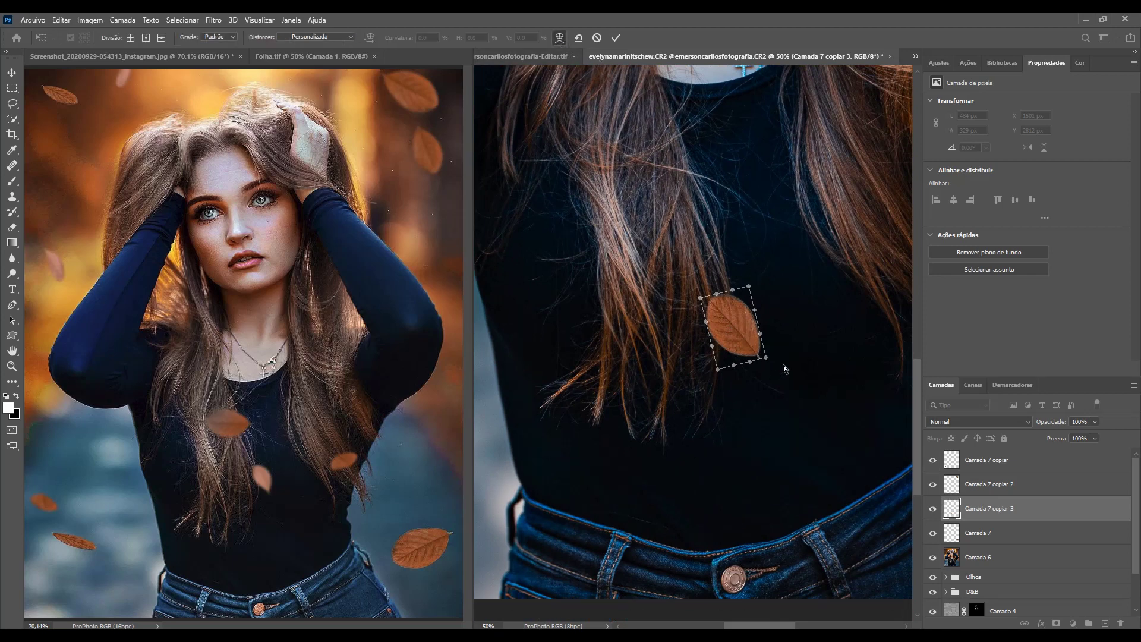
drag(760, 359, 752, 369)
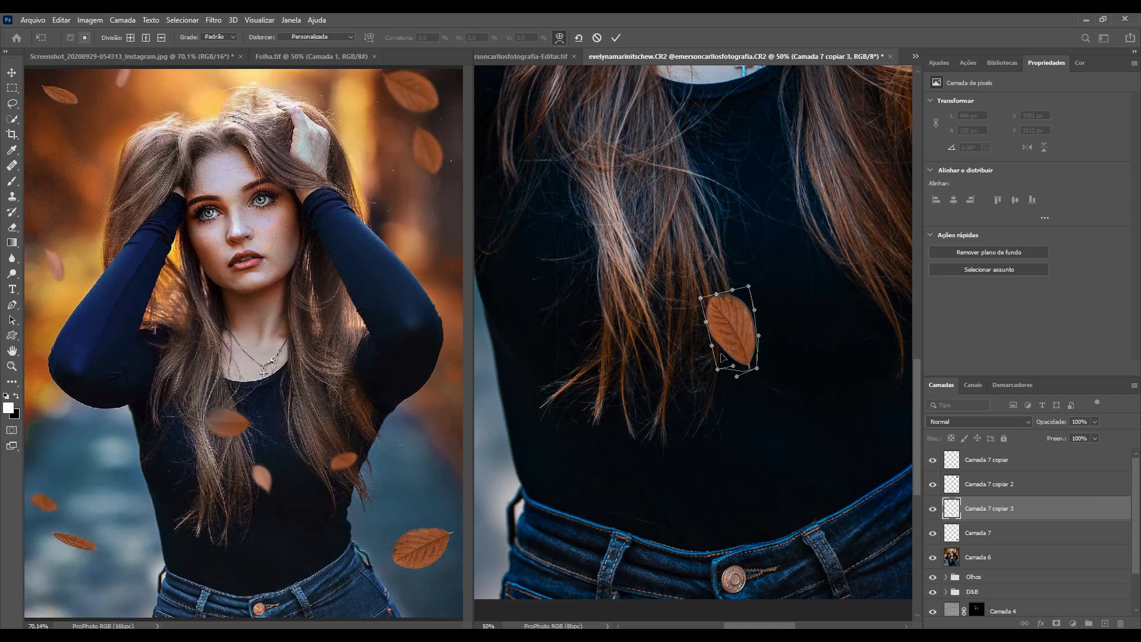
drag(717, 369, 730, 365)
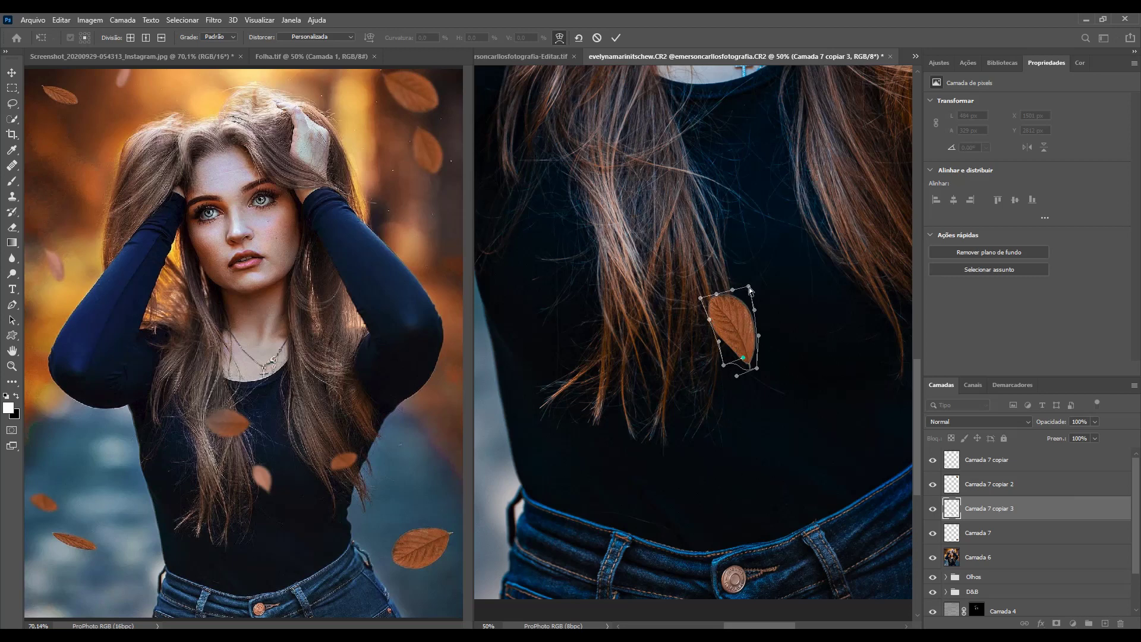
drag(748, 288, 751, 285)
Commit the warp and add Levels layer Níveis 1 clipped to the chest leaf, midtone raised to 2.49.
key(Return)
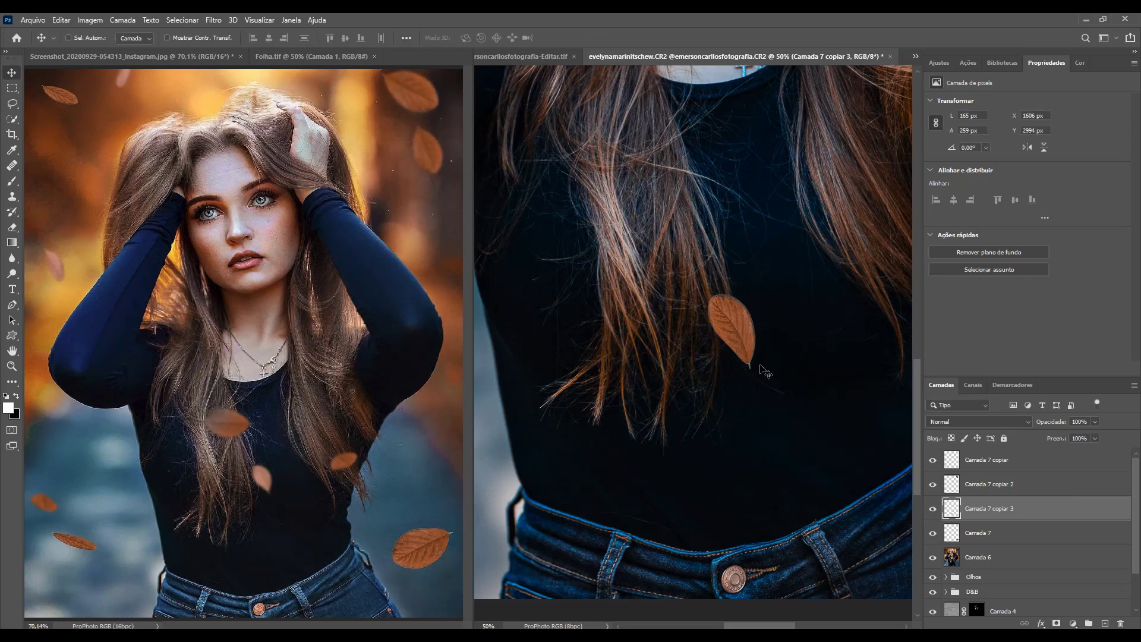
click(942, 62)
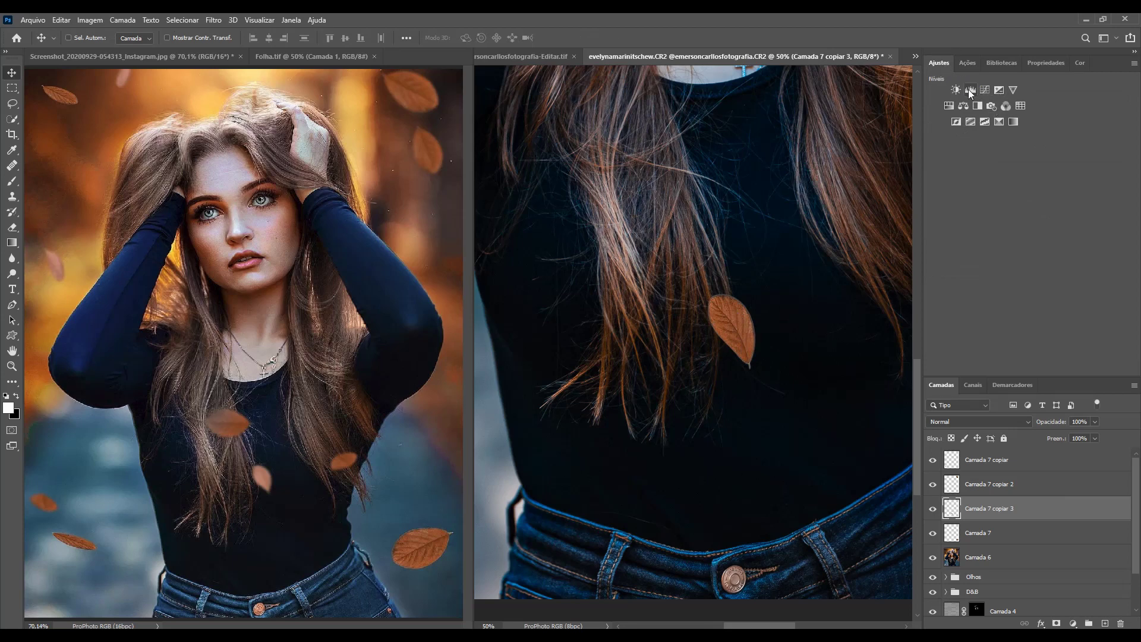
click(969, 91)
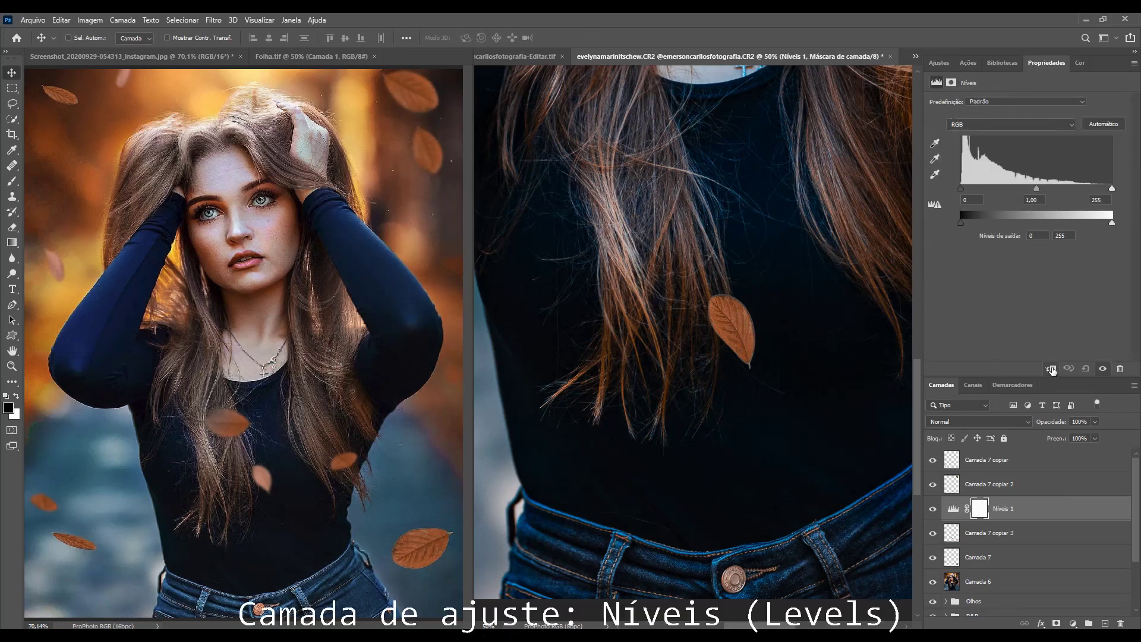
click(1050, 368)
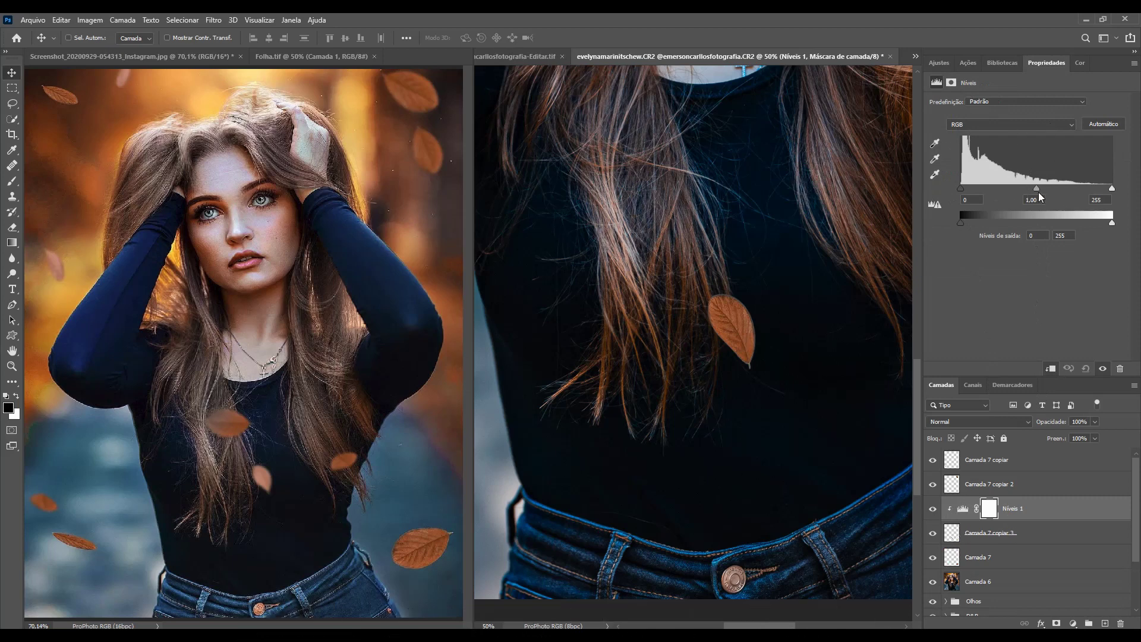
drag(1037, 188, 982, 189)
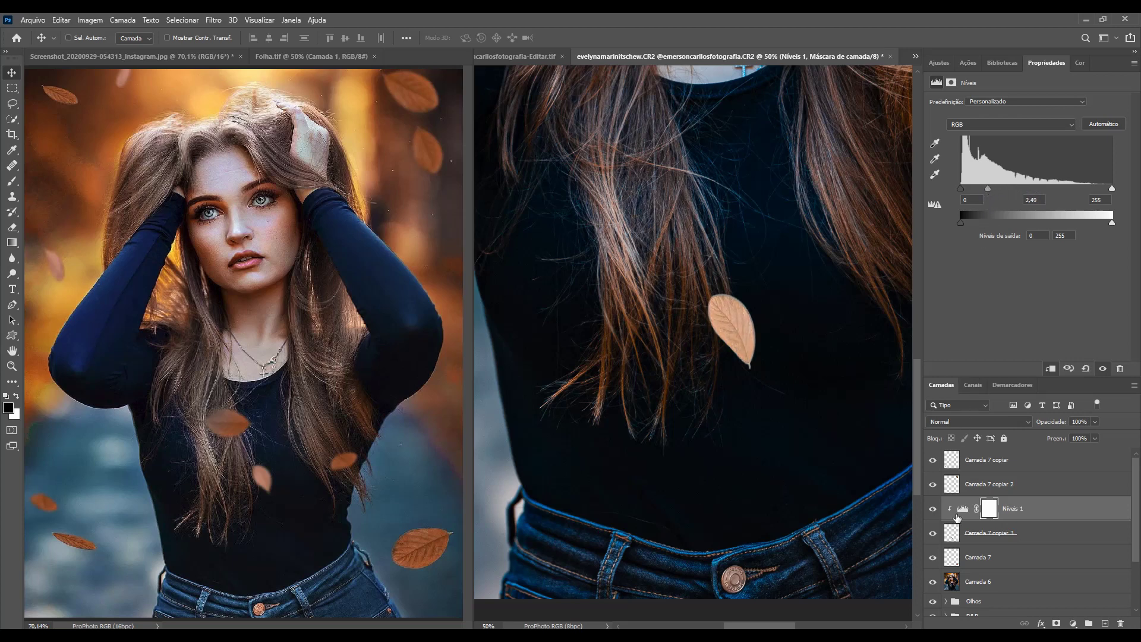
click(979, 537)
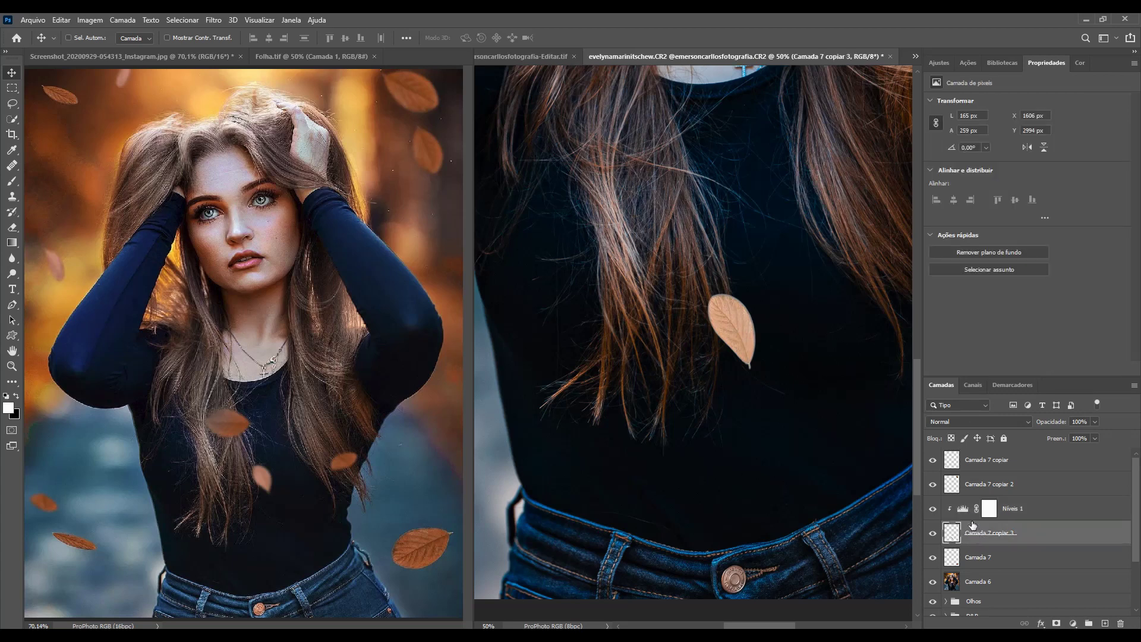
Blur the chest leaf at radius 10 and ease the Níveis 1 midtone back to 1.83.
key(ctrl+alt+f)
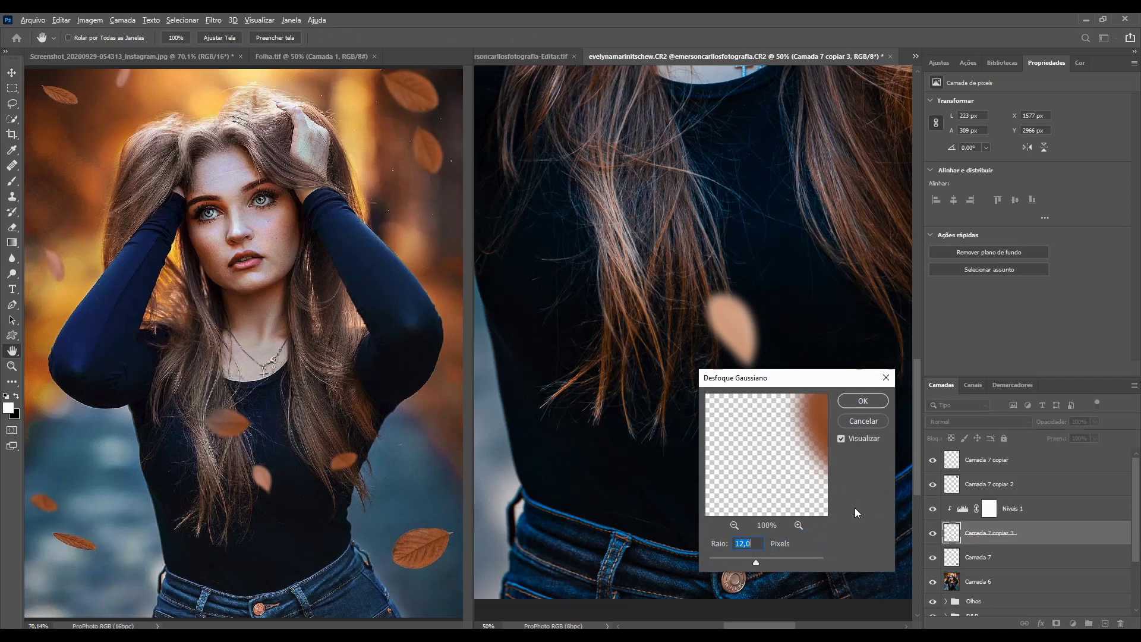
text(10)
key(Return)
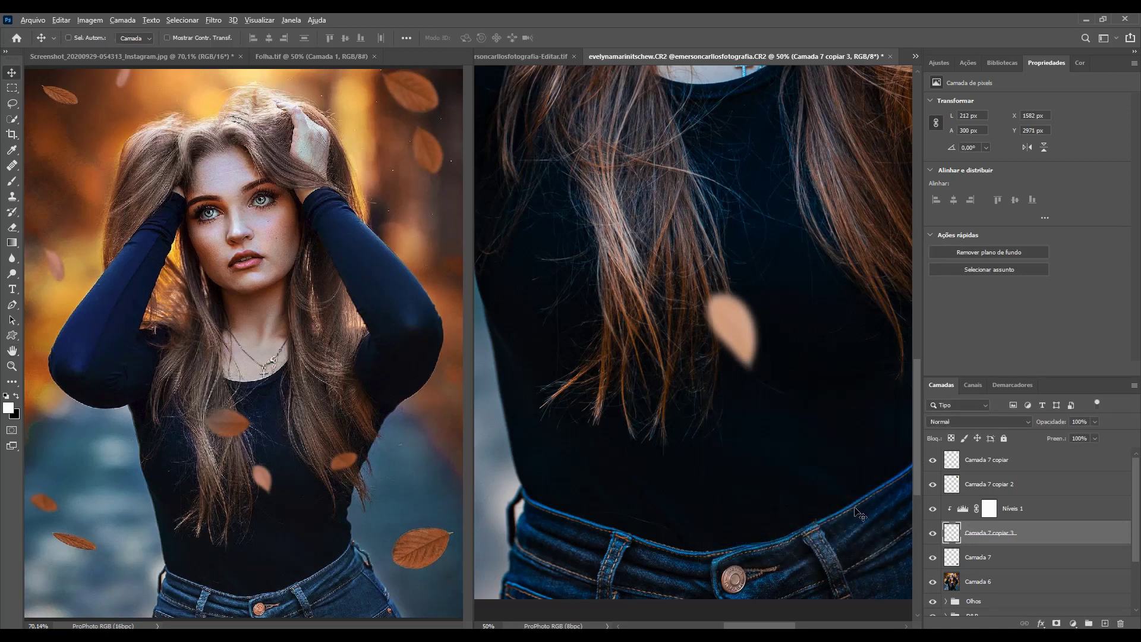
key(v)
key(ctrl+minus)
key(ctrl+minus)
key(ctrl+minus)
click(971, 510)
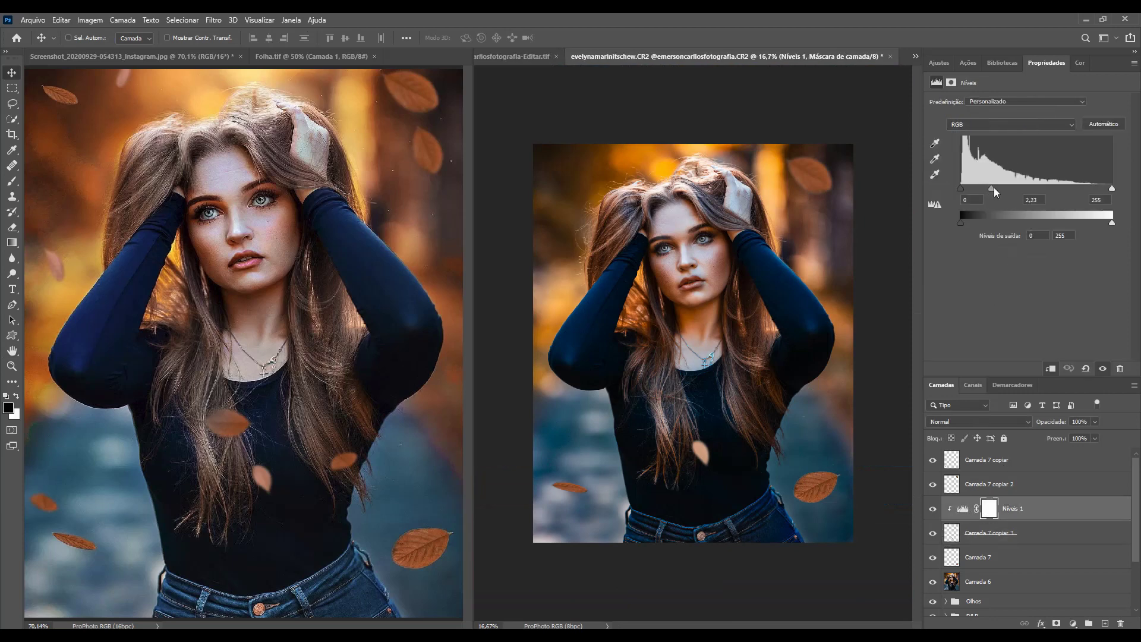
drag(994, 188, 1003, 189)
Add leaf copy Camada 7 copiar 4 on the chest, rotated, blurred at radius 8, with a layer mask.
click(988, 559)
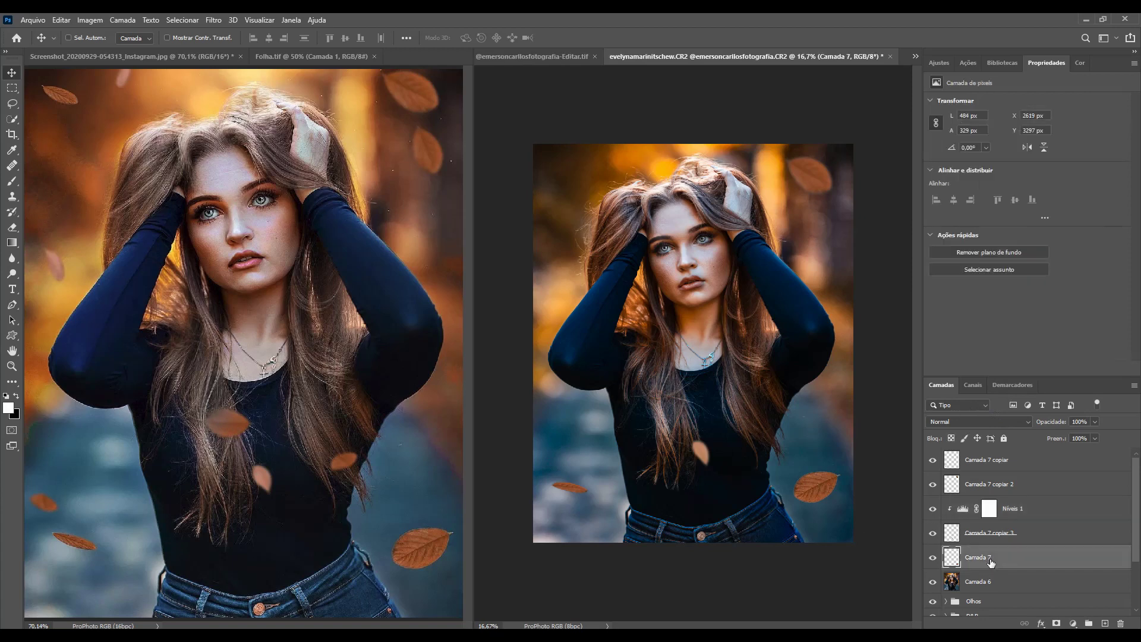
key(ctrl+j)
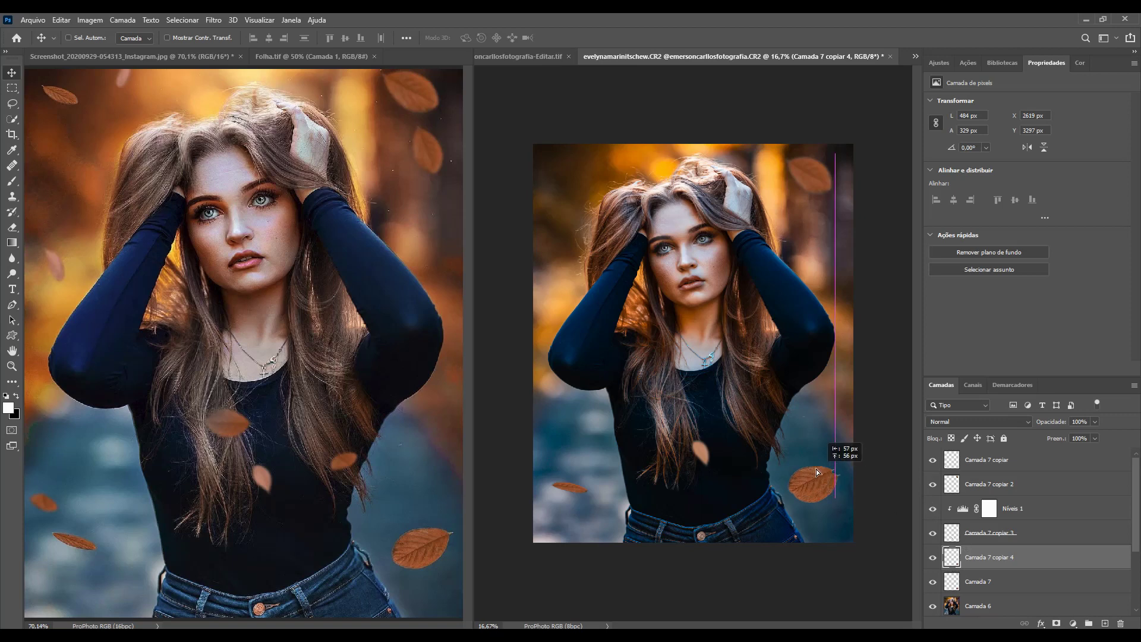
mouse_move(823, 484)
mouse_down()
mouse_move(695, 392)
mouse_move(731, 372)
mouse_move(633, 391)
mouse_move(680, 395)
mouse_up()
key(ctrl+t)
key(Return)
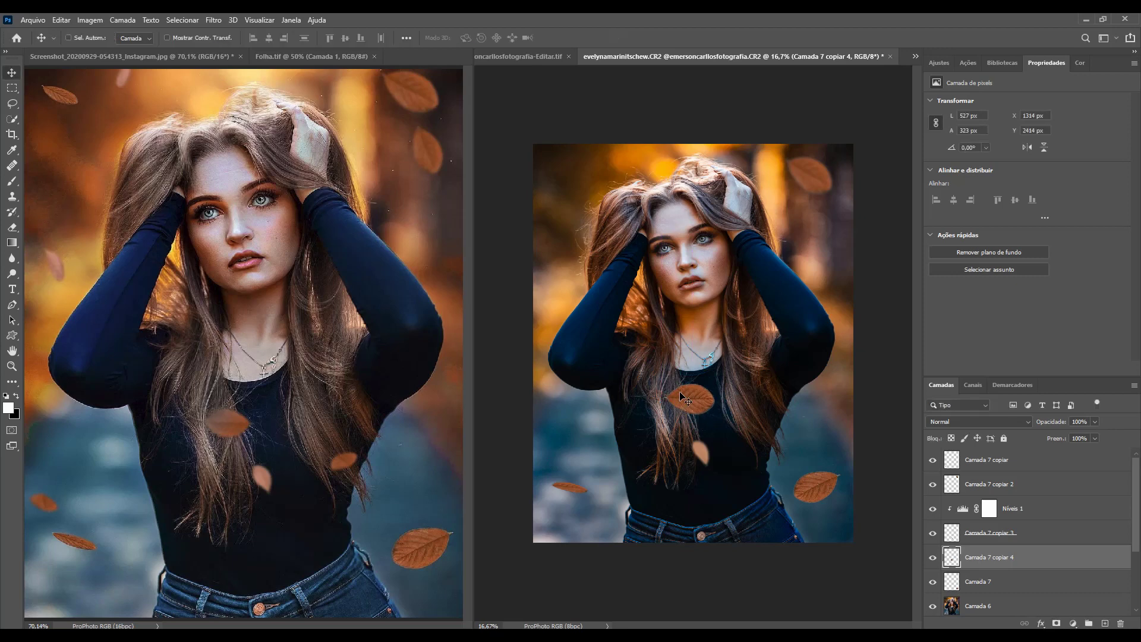
key(ctrl+alt+f)
text(8)
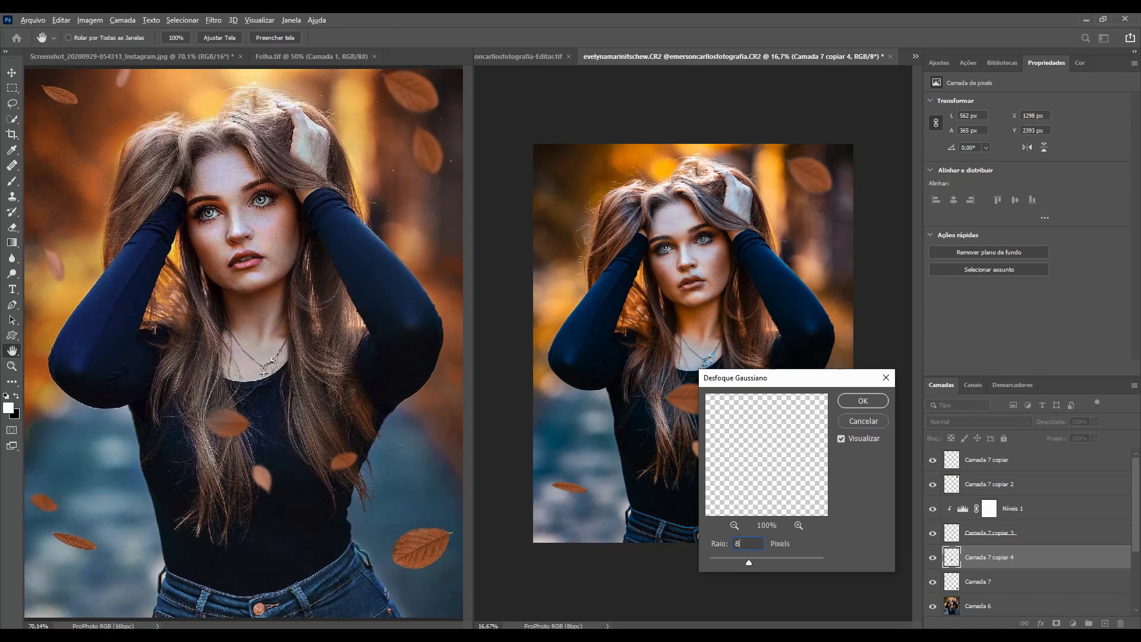
key(Return)
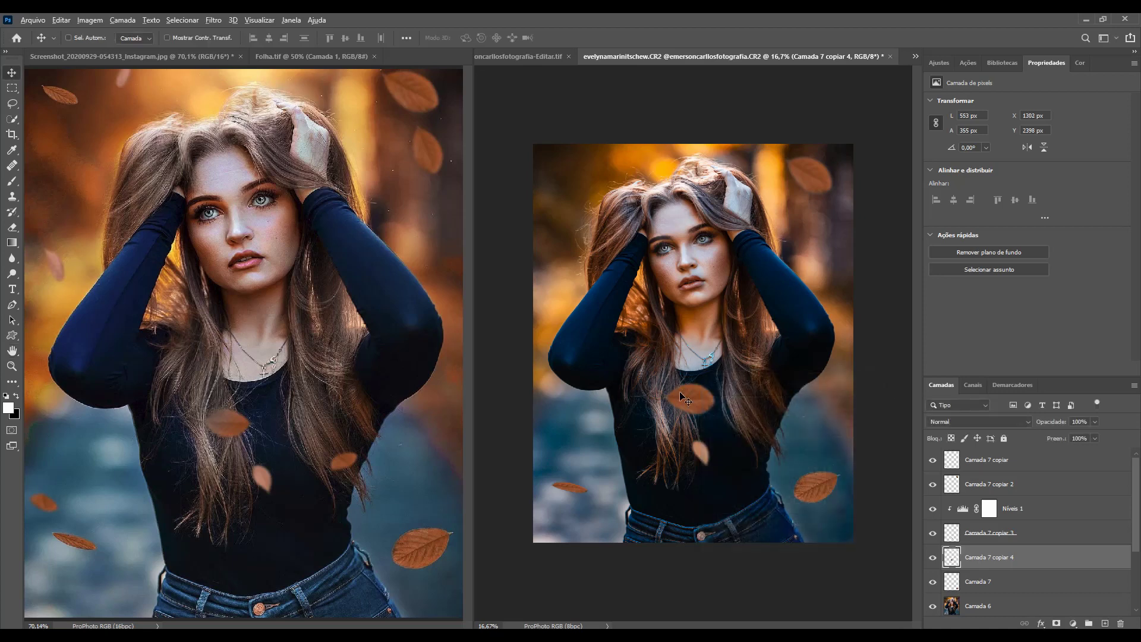
click(1056, 623)
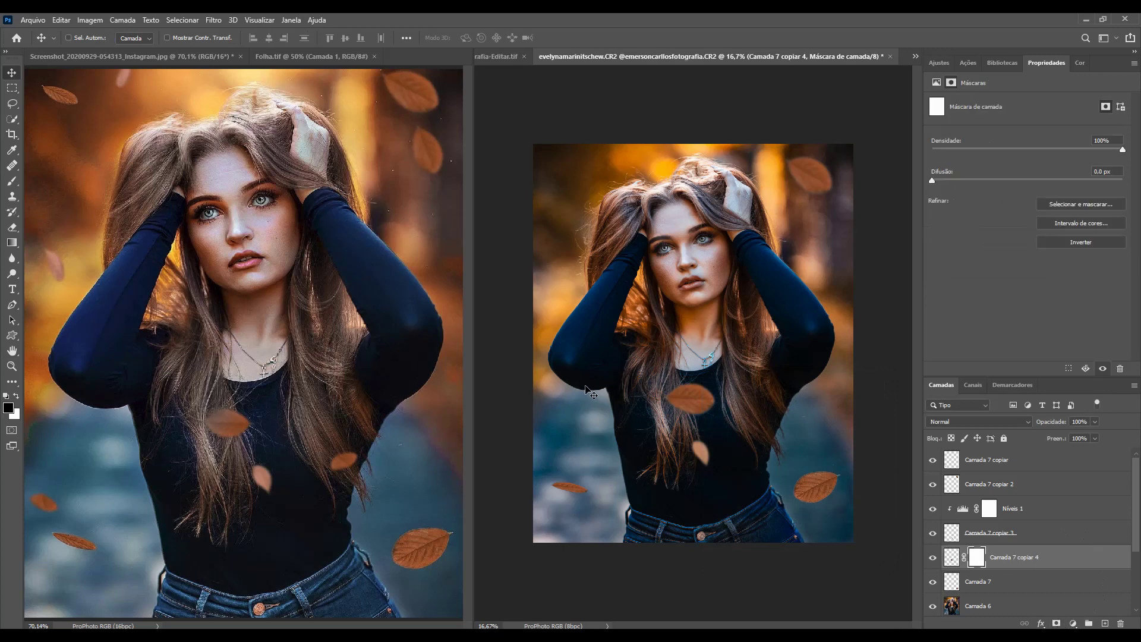
Switch to the Brush tool with 4% flow and size 100.
key(b)
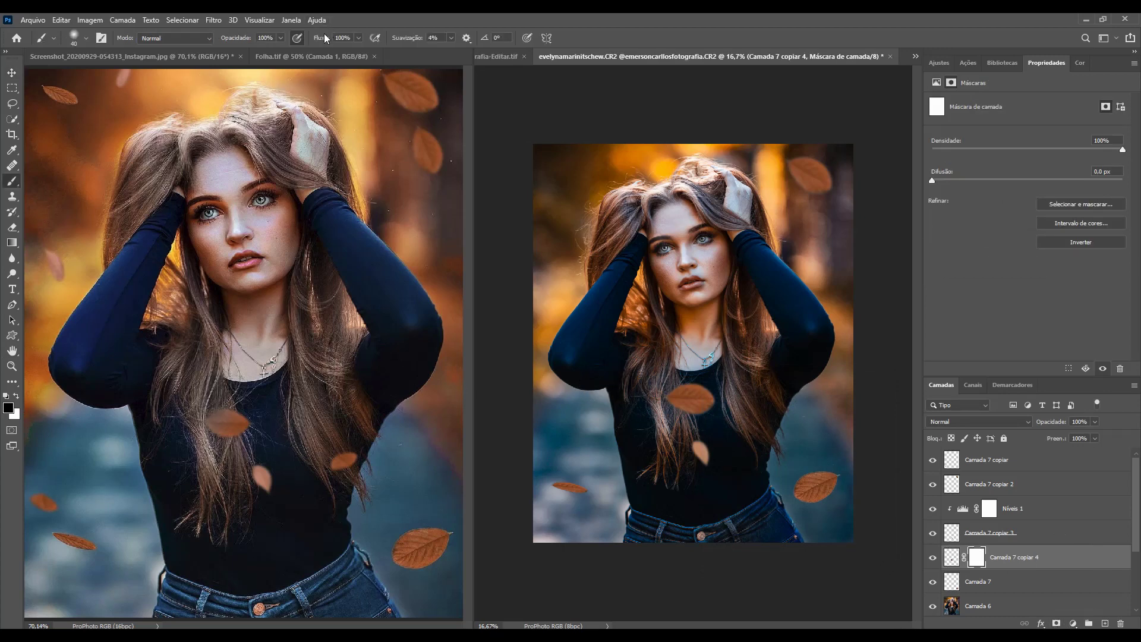
drag(321, 39, 268, 39)
key(bracketright)
key(bracketright)
key(bracketright)
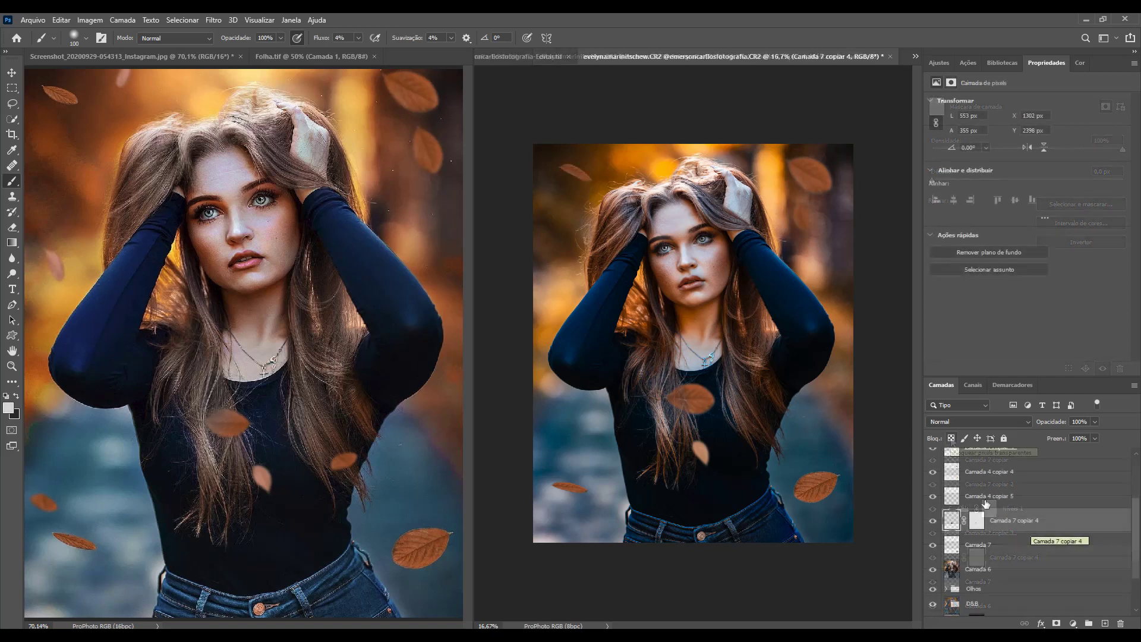
Toggle Camada 4 copiar 5's visibility to identify its leaf, then select Camada 7.
click(932, 474)
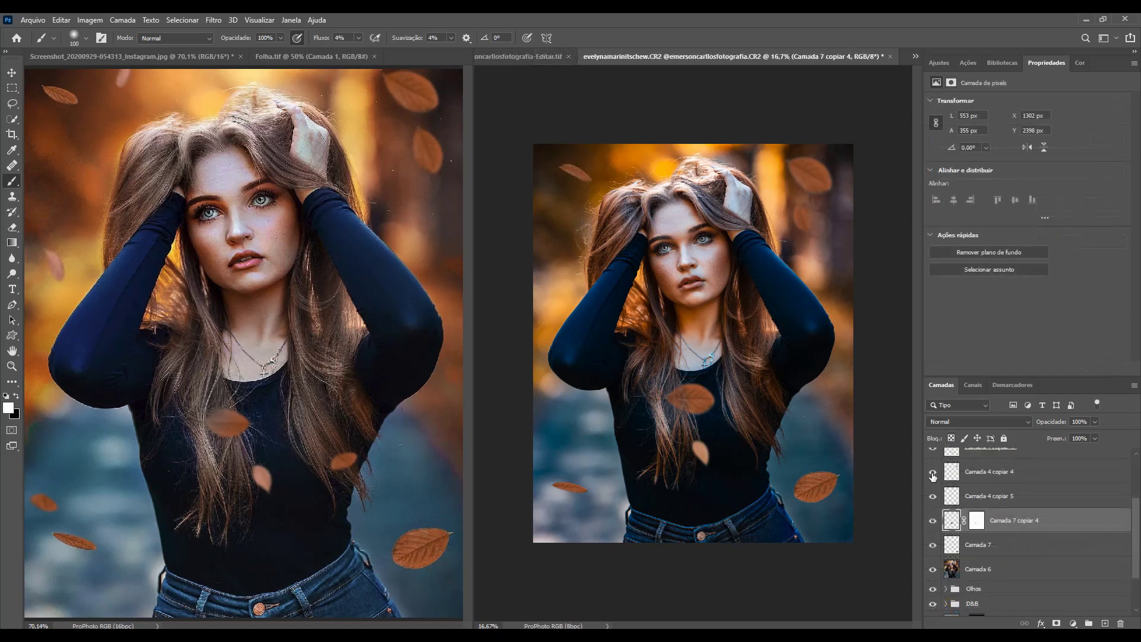
click(933, 496)
click(933, 497)
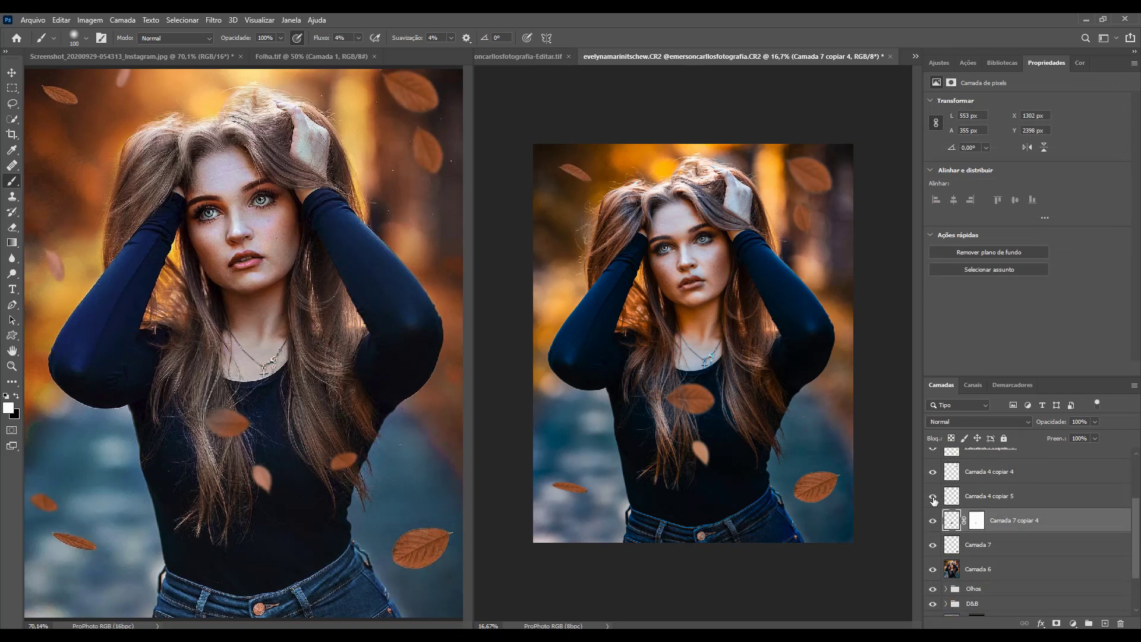
click(990, 547)
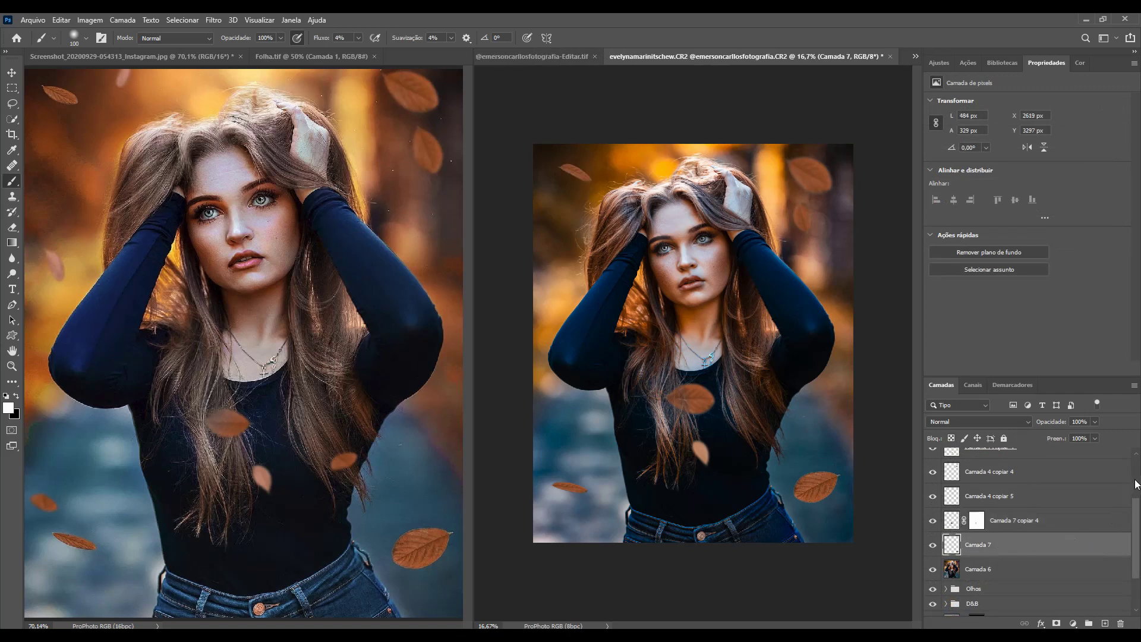
Select every leaf layer, group them with Ctrl+G, and name the group 'Folhas'.
scroll(1136, 485, up, 3)
shift+click(1013, 468)
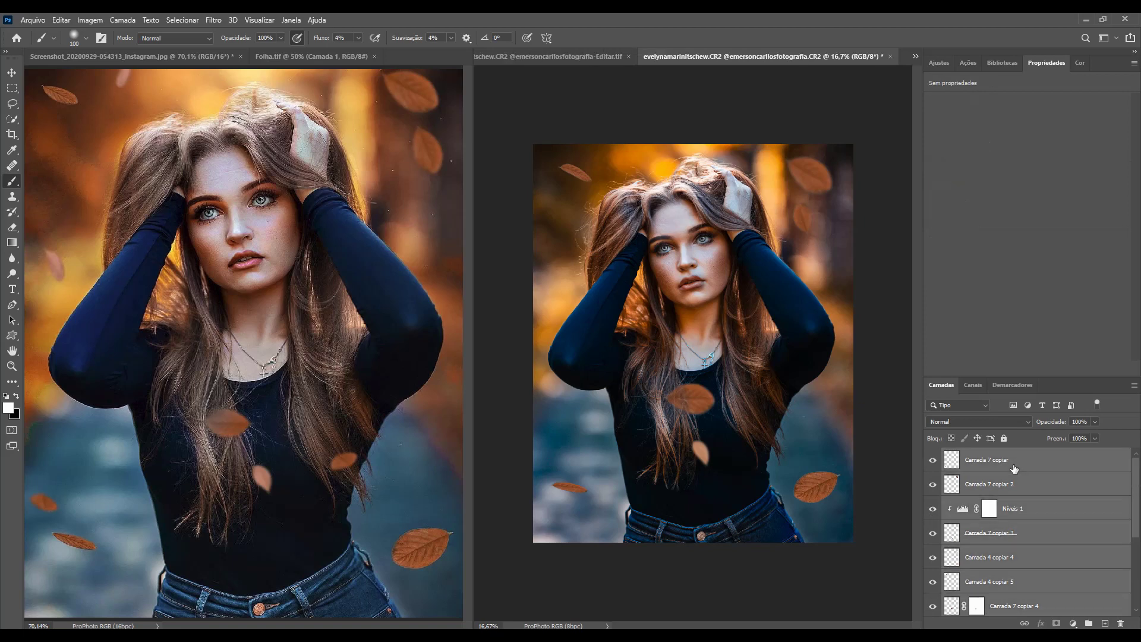
key(ctrl+g)
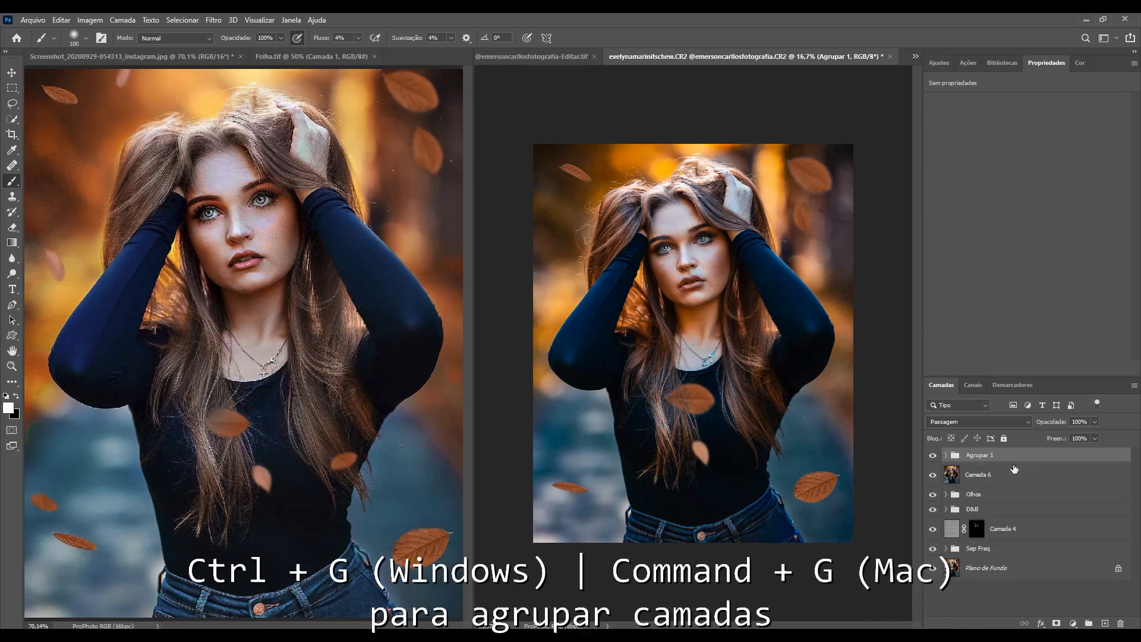
double_click(968, 455)
text(Folhas)
key(Return)
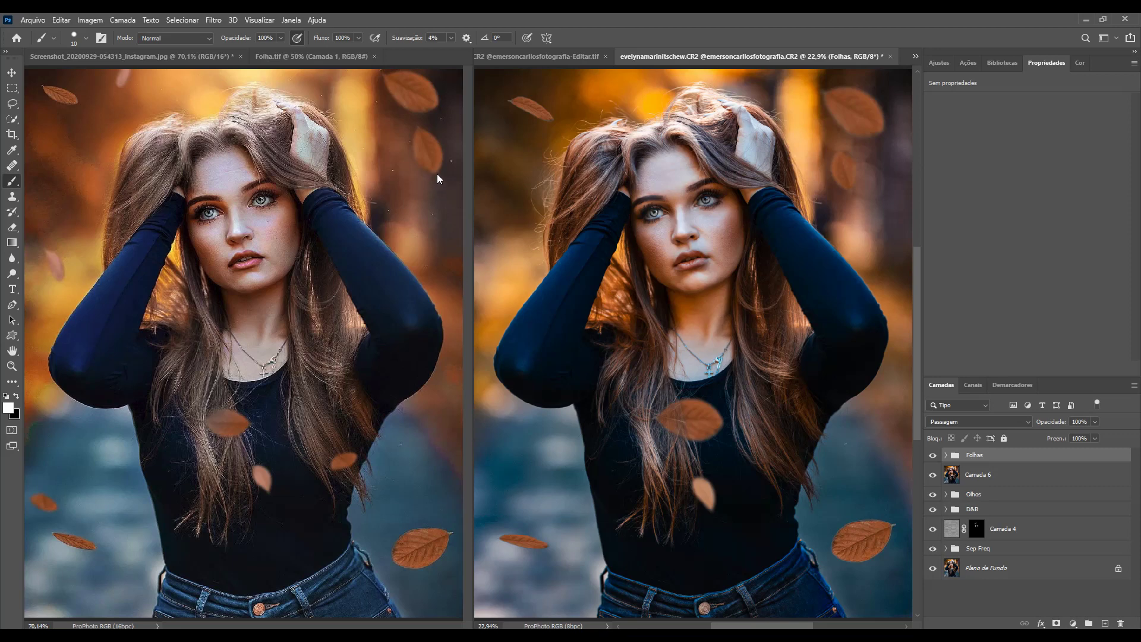
Add a new empty layer for the dust and pick a round brush shape.
click(1105, 622)
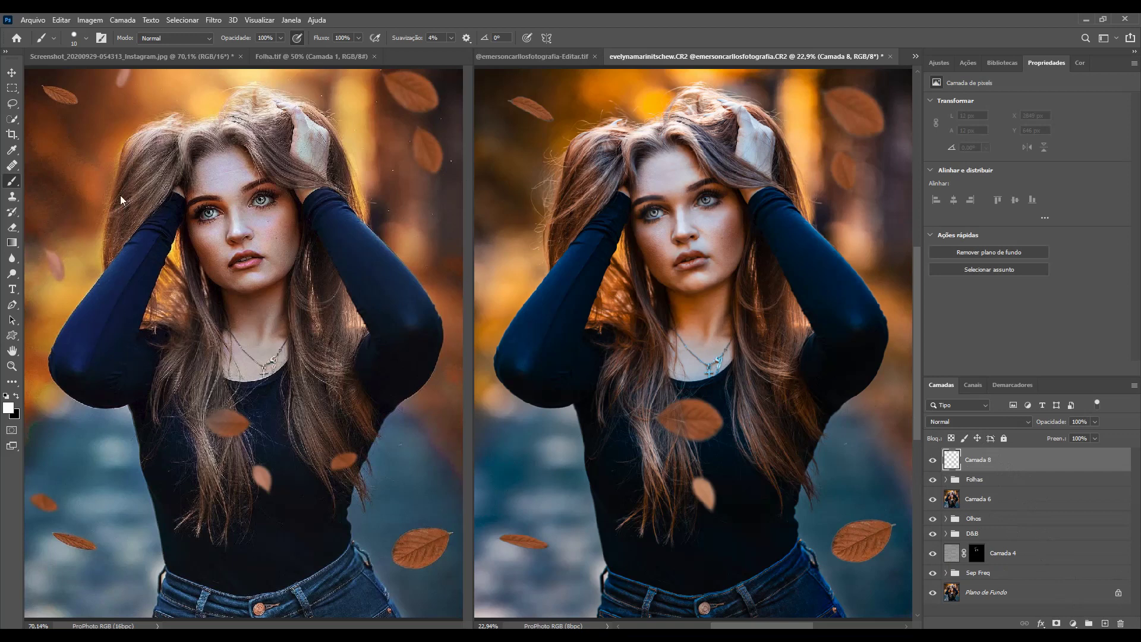
click(86, 39)
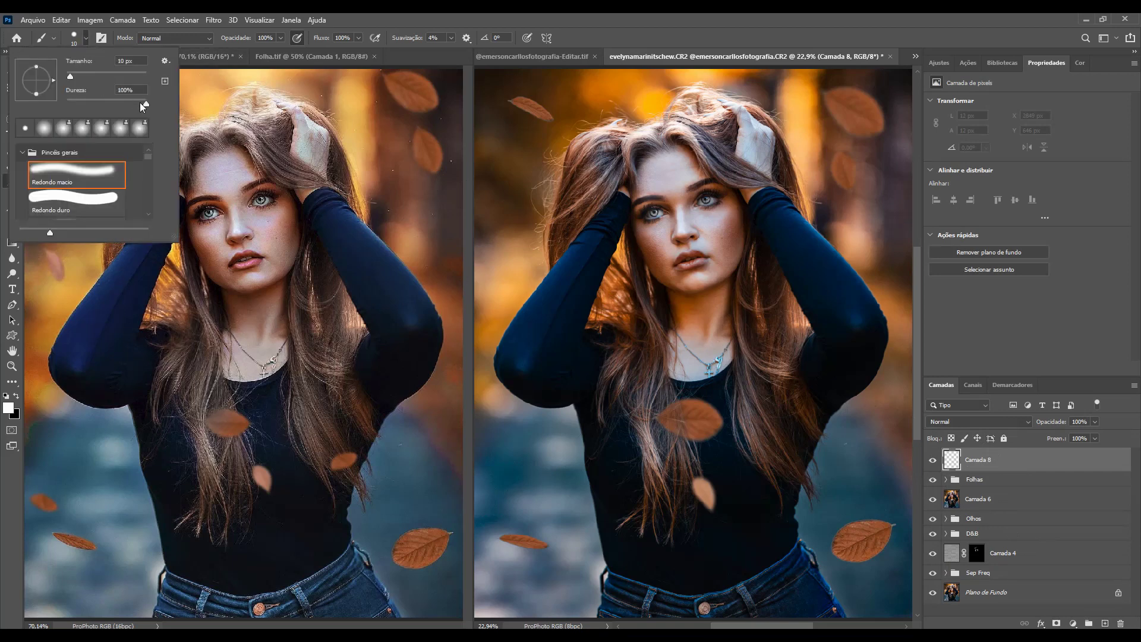
click(380, 249)
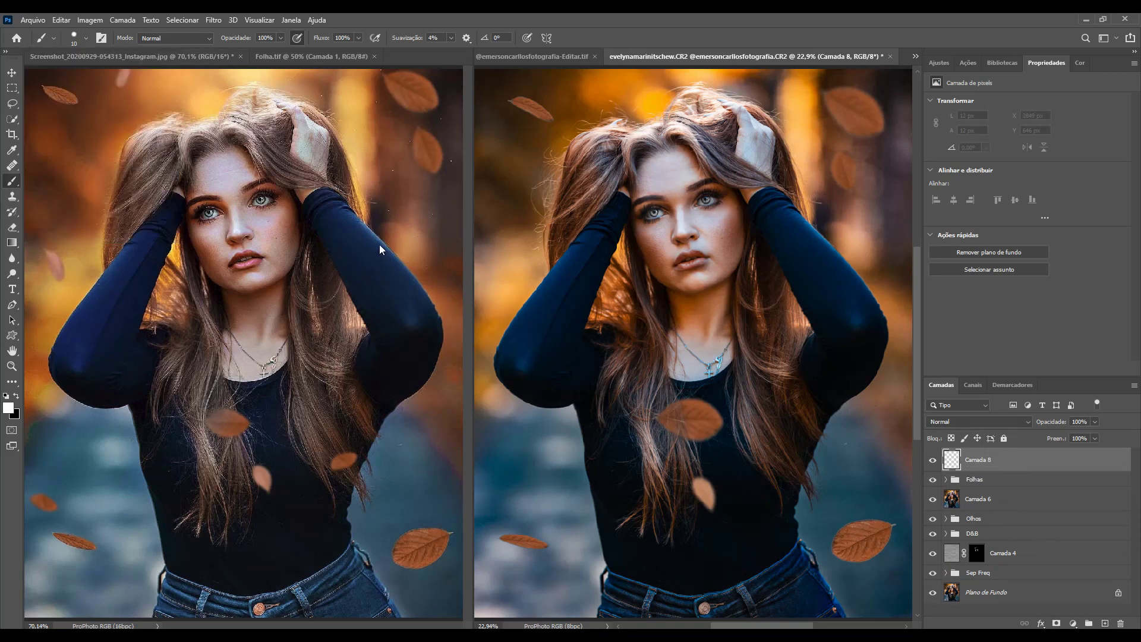
Zoom to 50% around the raised hand and paint two white dust specks in the background.
key(ctrl+plus)
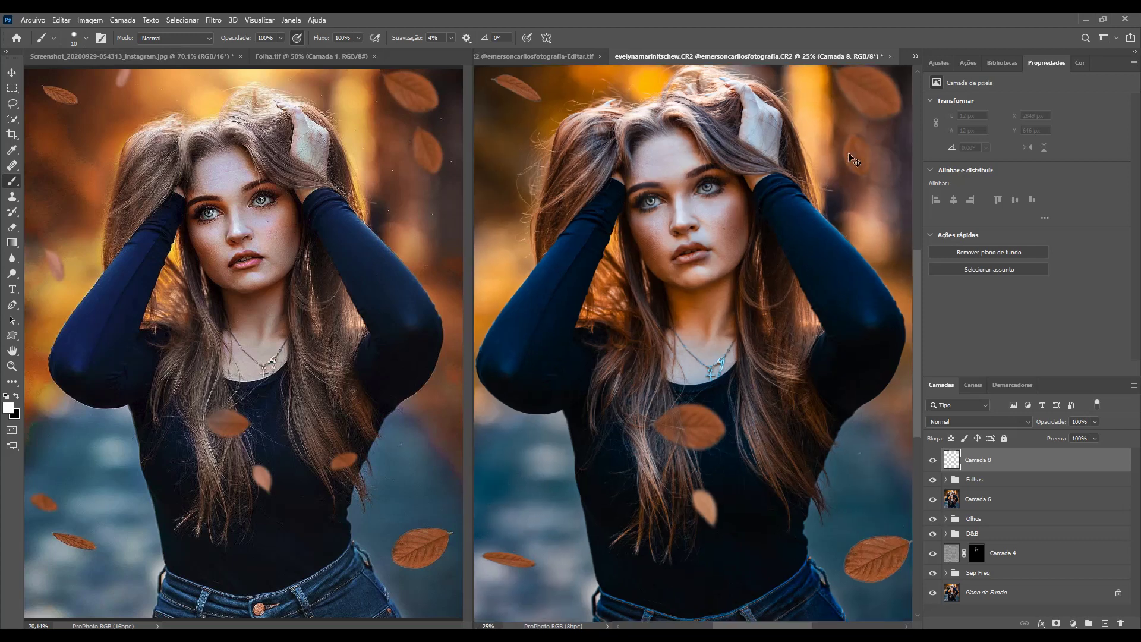
key(ctrl+plus)
key(ctrl+plus)
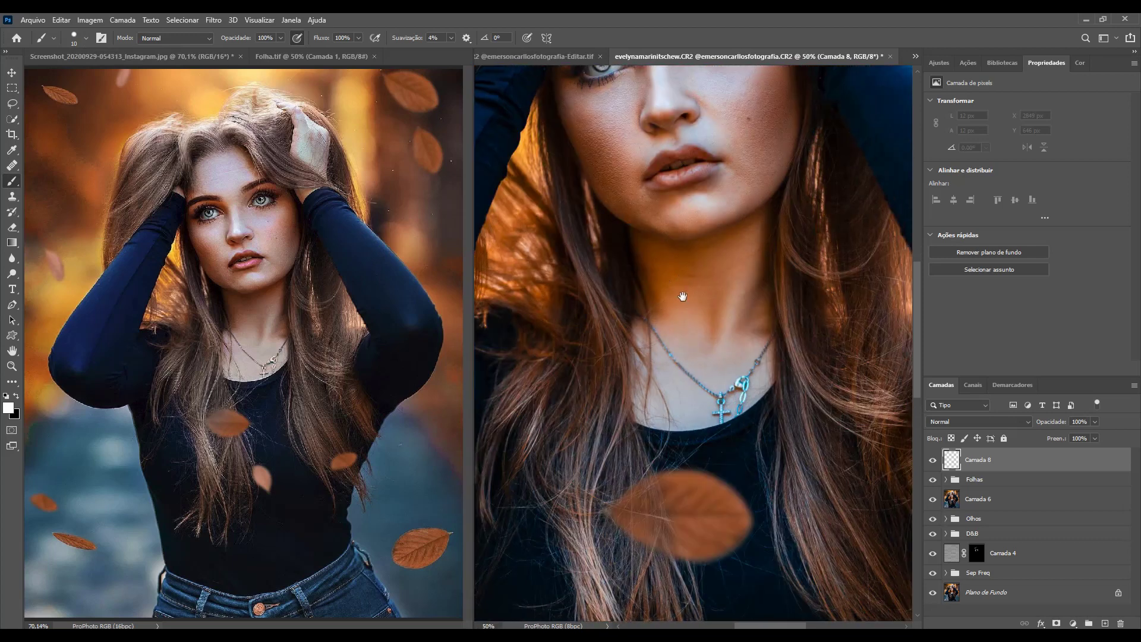
drag(675, 274, 550, 475)
drag(702, 370, 593, 363)
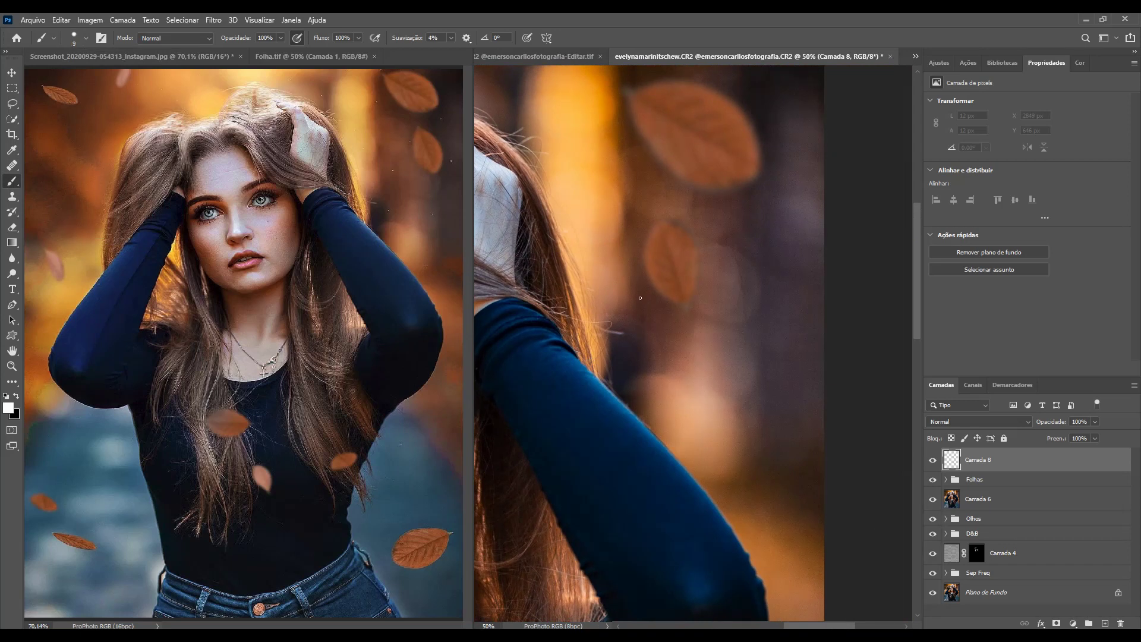
click(647, 292)
click(698, 201)
At brush size 2, paint four tiny specks near the top, then fit the photo on screen.
key(bracketleft)
key(bracketleft)
drag(773, 173, 741, 272)
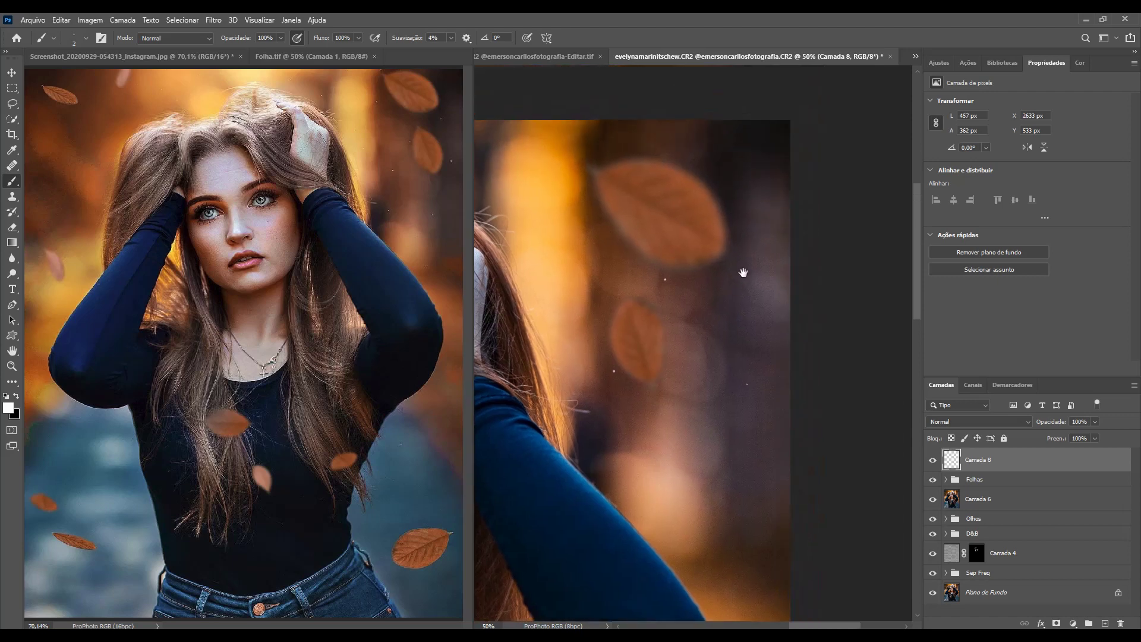
click(765, 219)
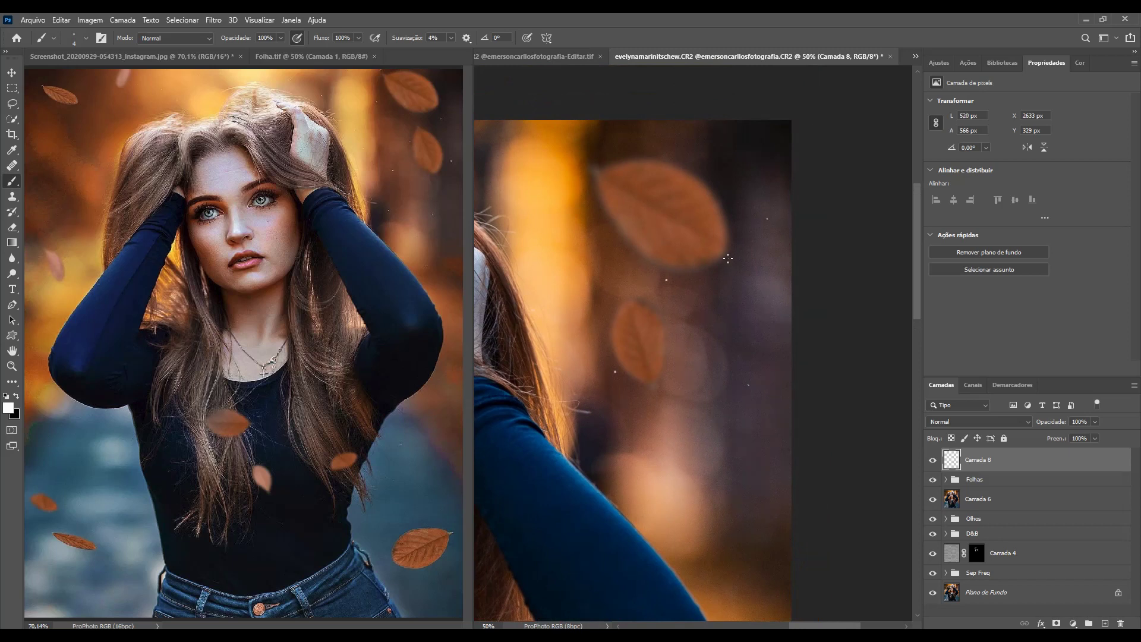
click(512, 194)
click(655, 128)
click(606, 190)
key(ctrl+0)
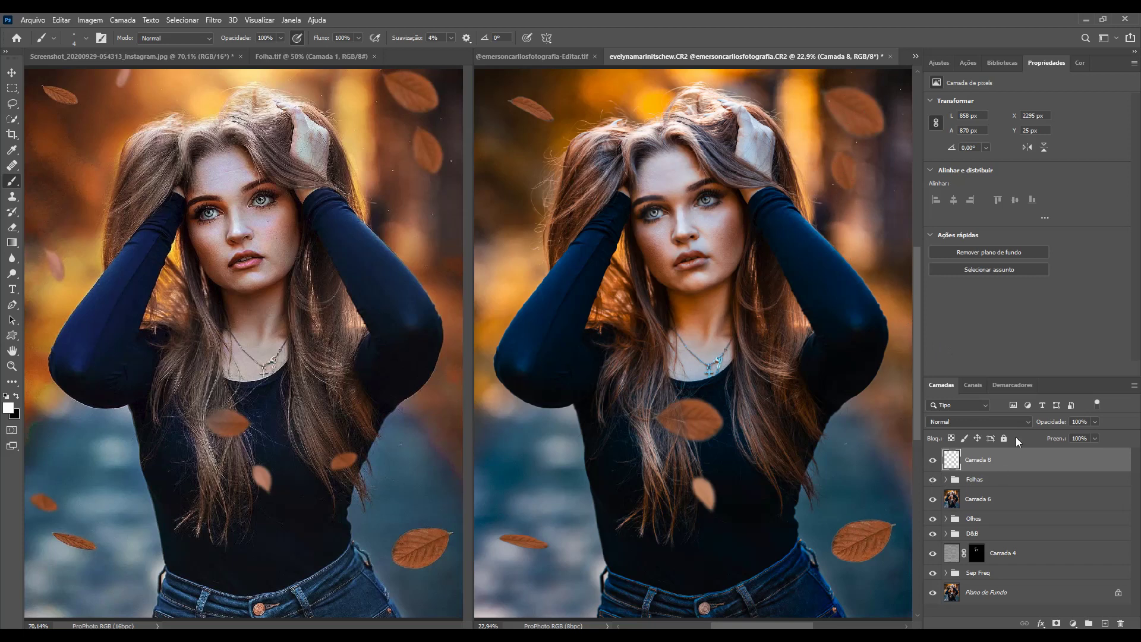
Lower Camada 8 to 74% opacity and do a before/after check against Plano de Fundo.
mouse_move(1055, 424)
mouse_down()
mouse_move(1030, 423)
mouse_move(1044, 424)
mouse_move(1040, 450)
mouse_up()
alt+click(932, 593)
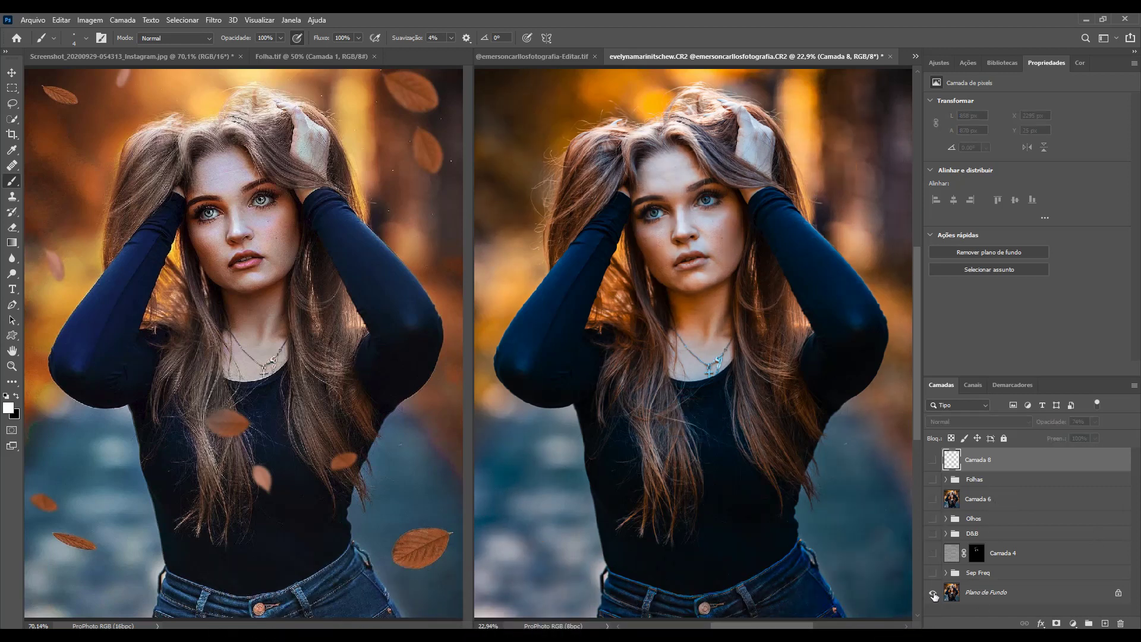
alt+click(932, 592)
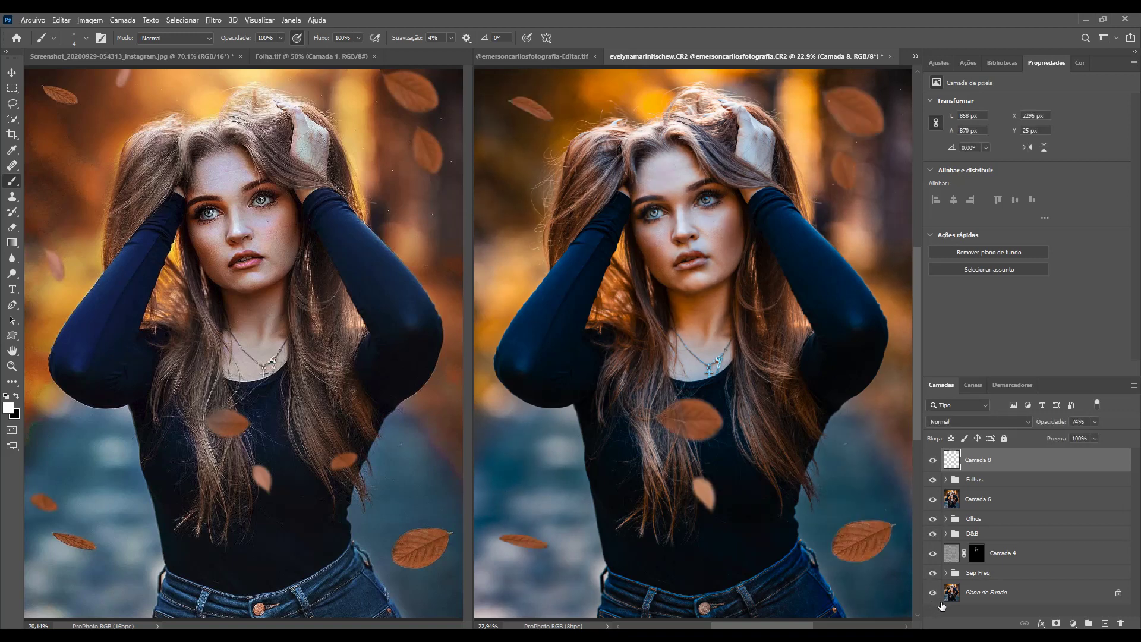